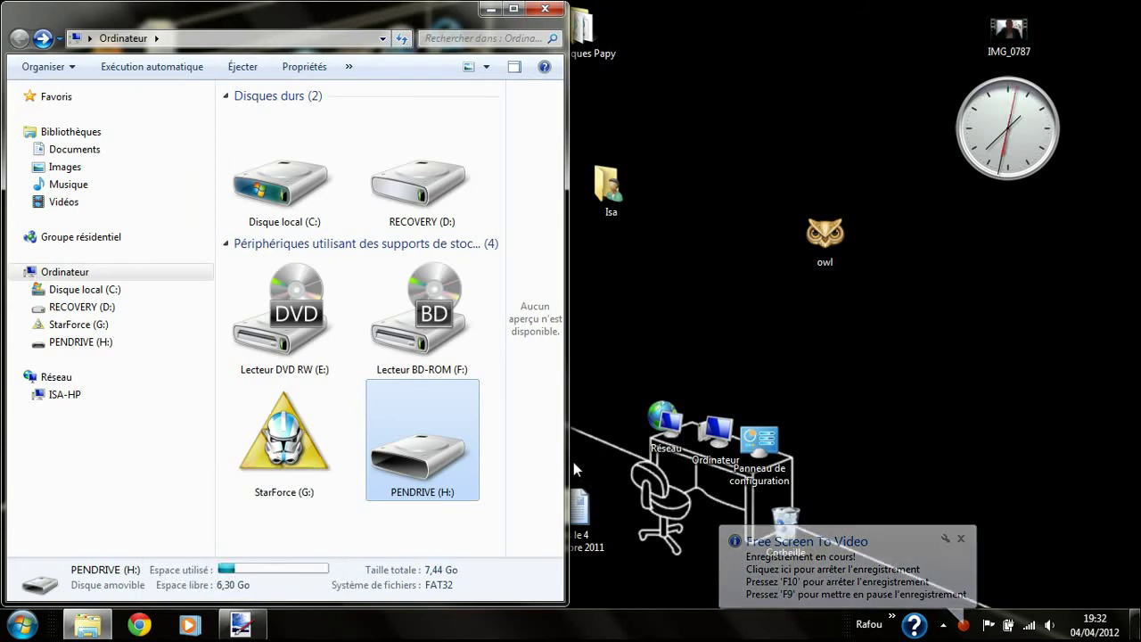
- Close the Paint.NET window from its taskbar button and deselect PENDRIVE (H:) in Explorer
right_click(249, 624)
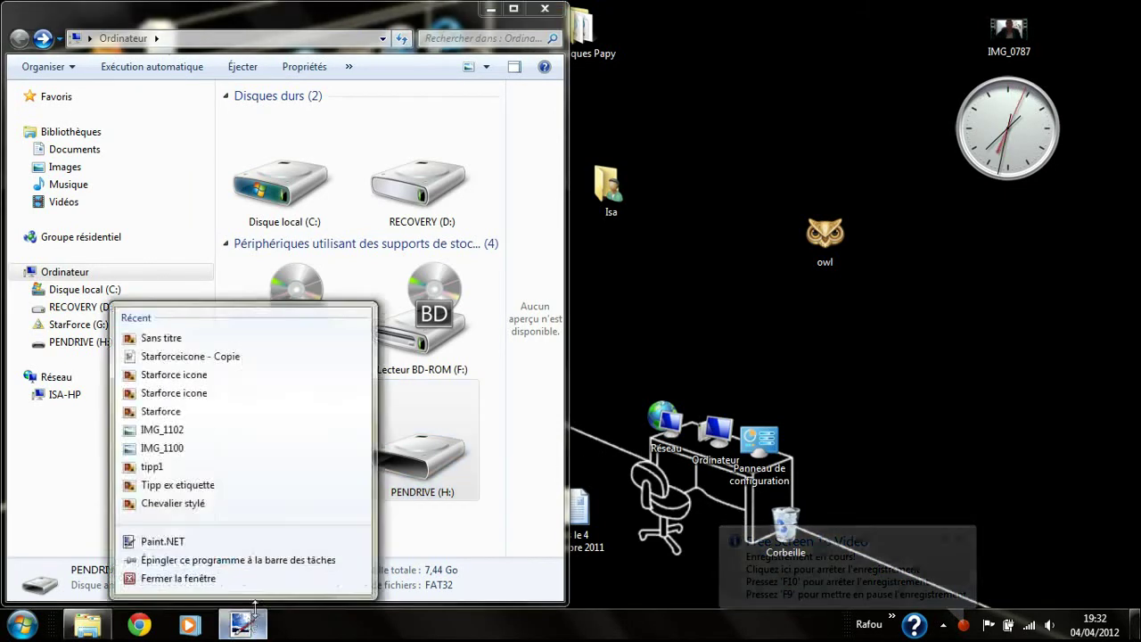
click(242, 614)
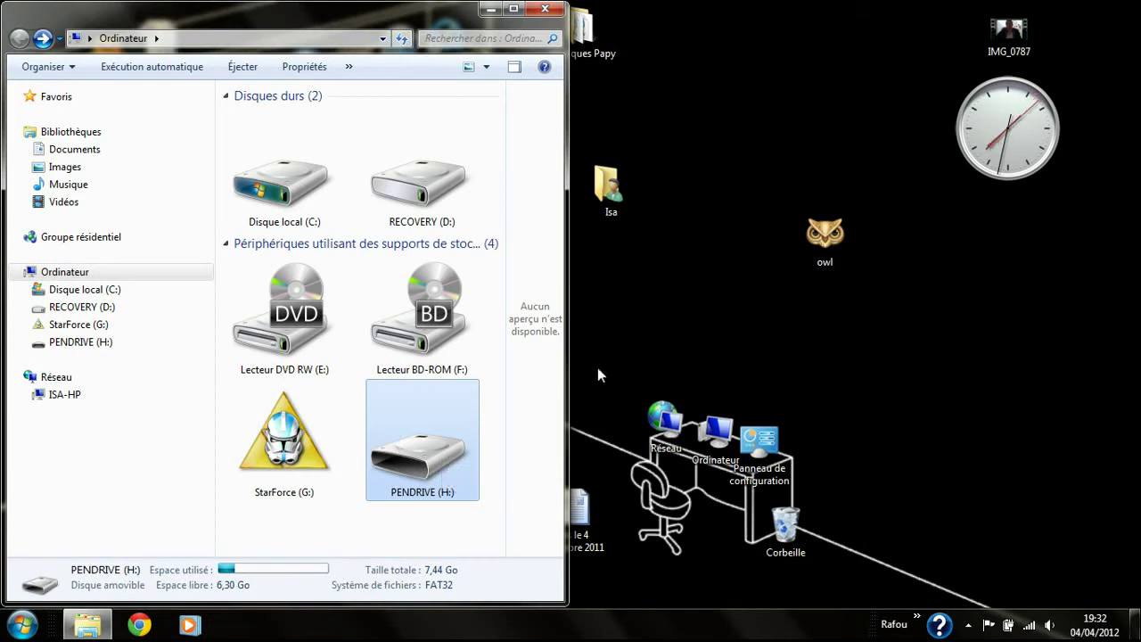
click(423, 534)
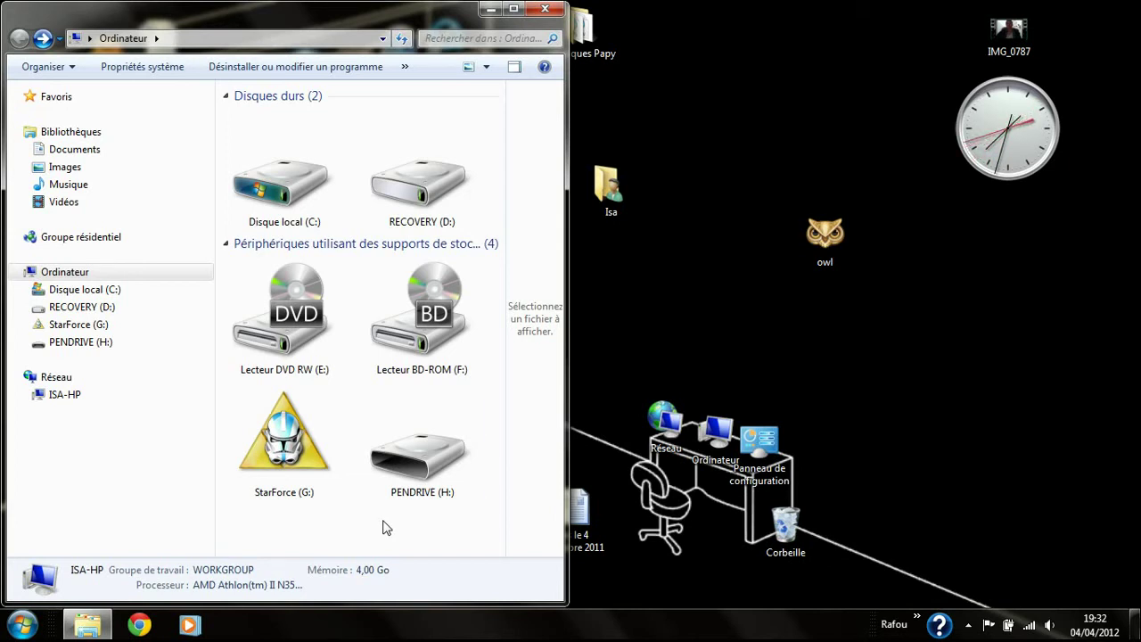
- Close the Explorer window, then preview the desktop owl icon in Photo Viewer and close it
mouse_move(482, 12)
mouse_down()
mouse_move(413, 80)
mouse_move(2, 267)
mouse_up()
click(490, 11)
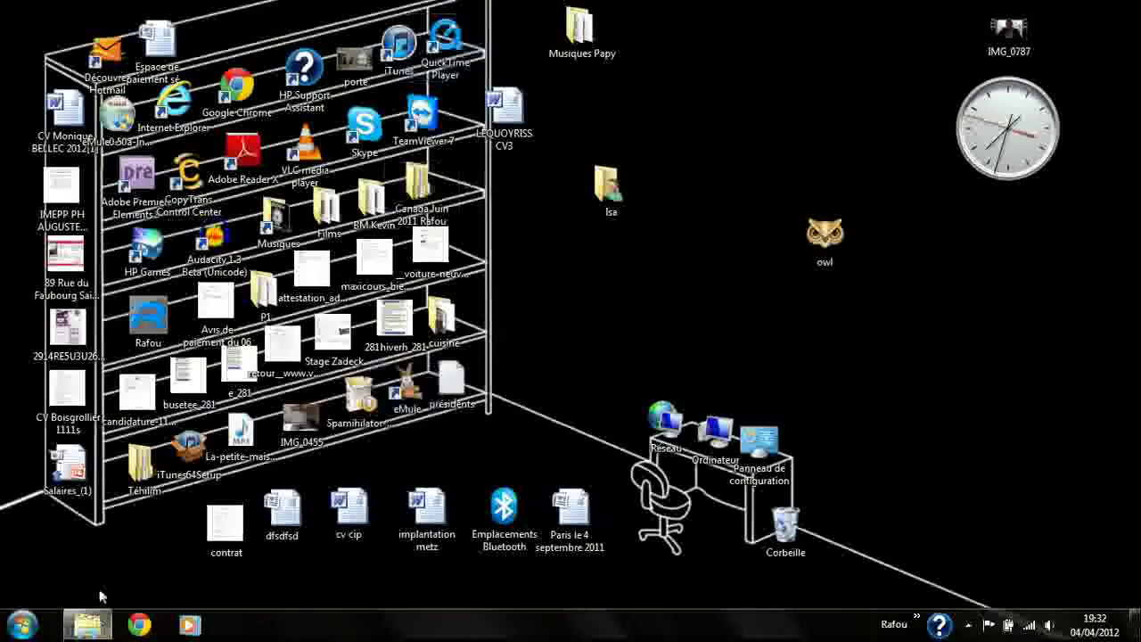
mouse_move(1007, 128)
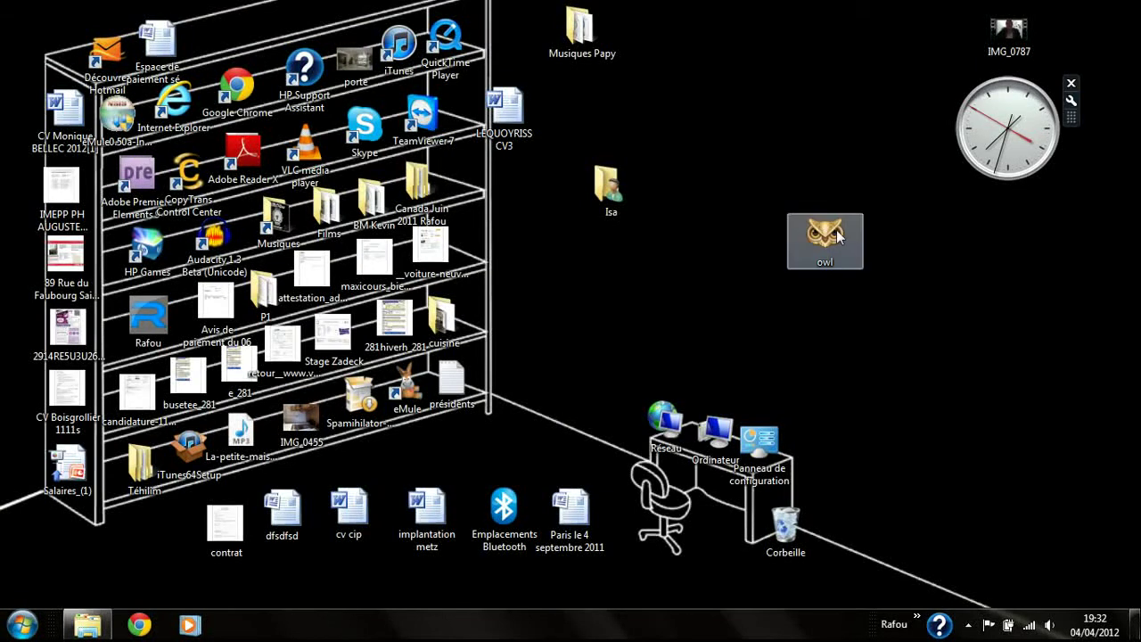
click(854, 243)
key(Return)
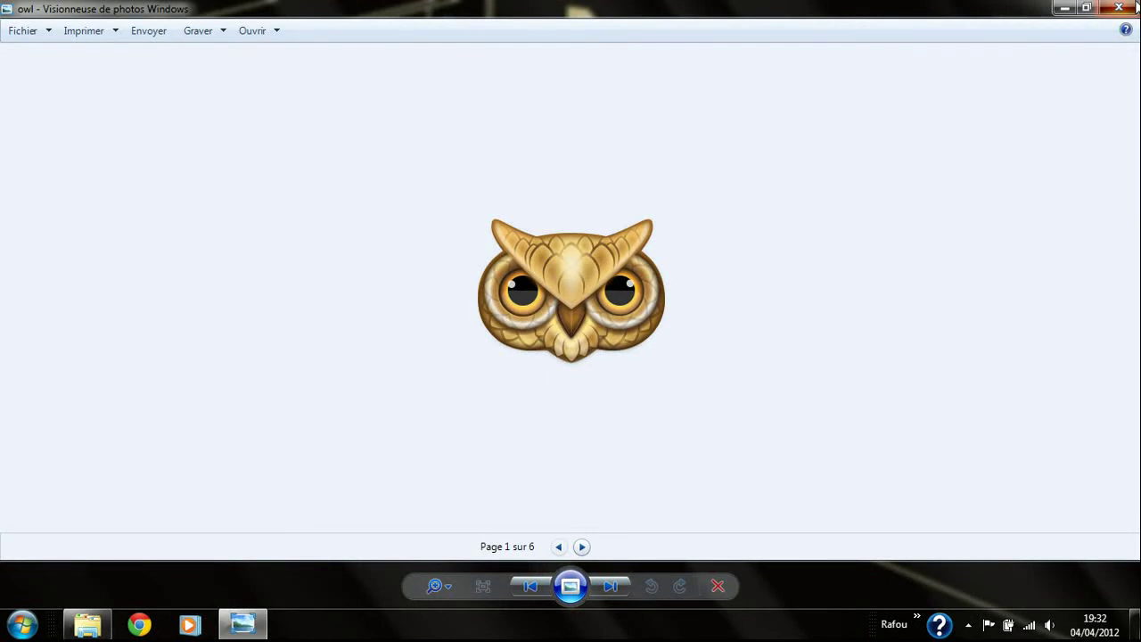
click(1121, 7)
- Briefly open and close the Rafou user folder, then select the Google Chrome shortcut
double_click(160, 332)
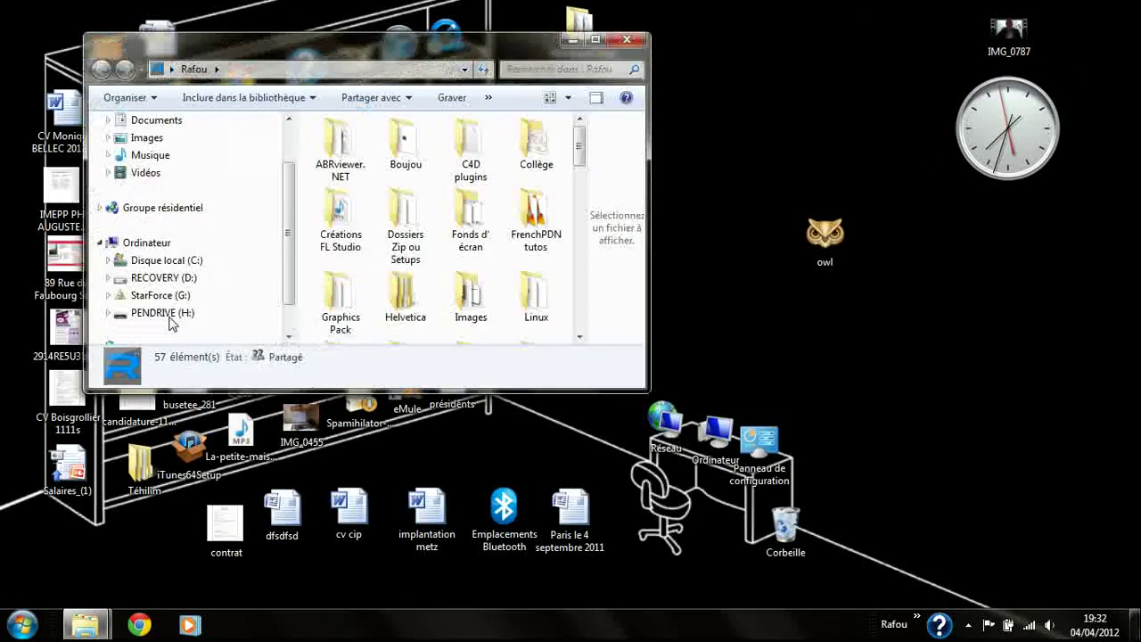
key(alt+F4)
click(247, 93)
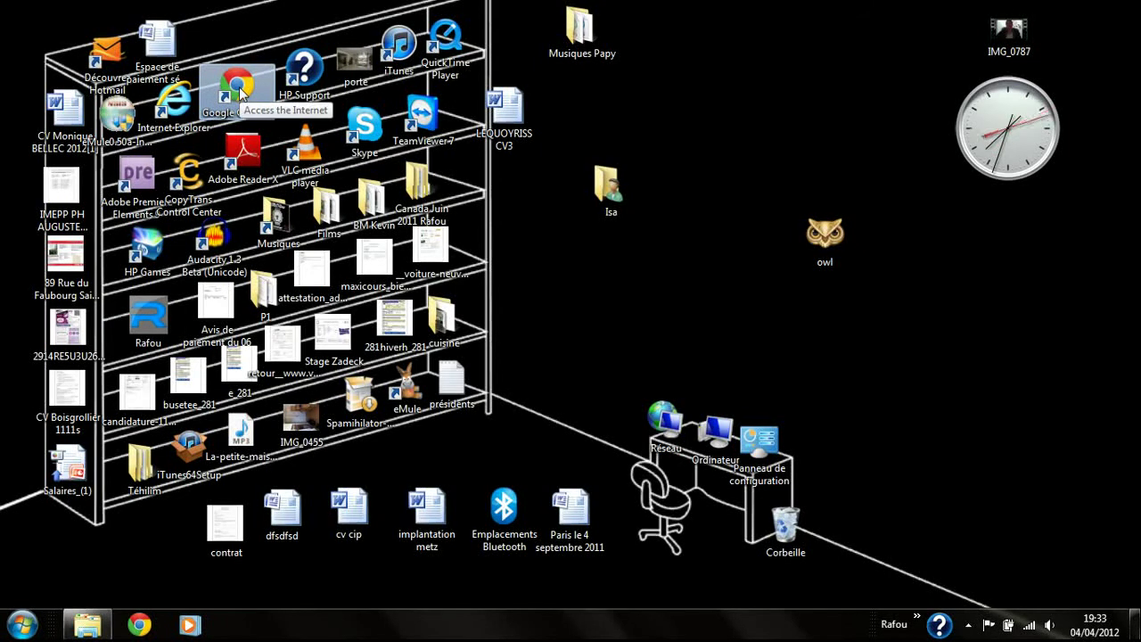
- Launch Google Chrome and go to the icones.pro site
double_click(240, 85)
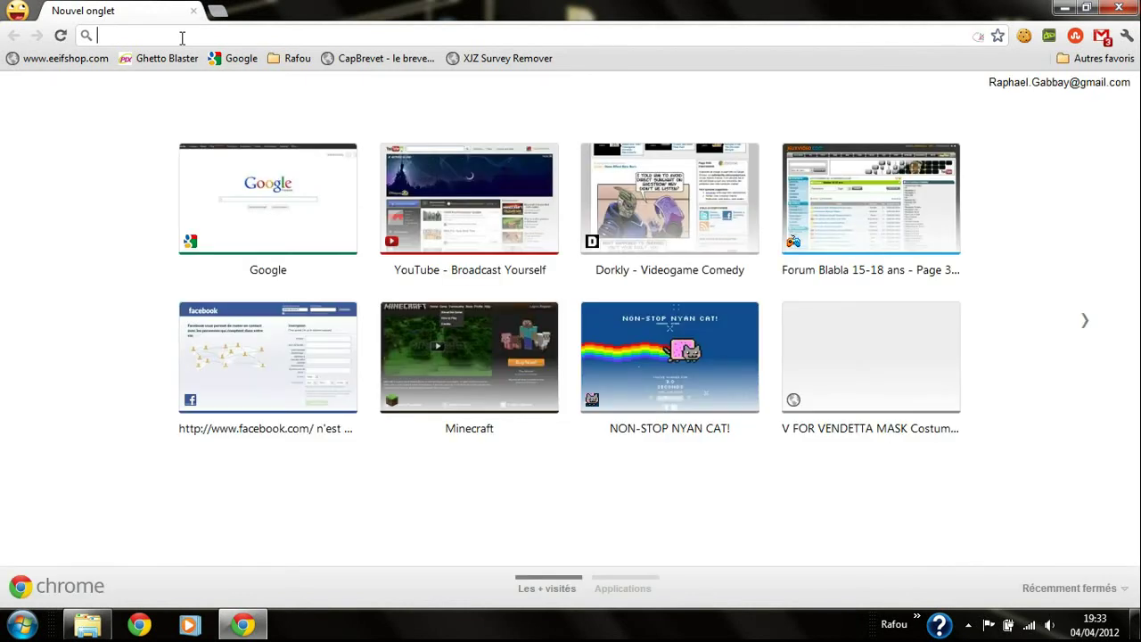
text(icons)
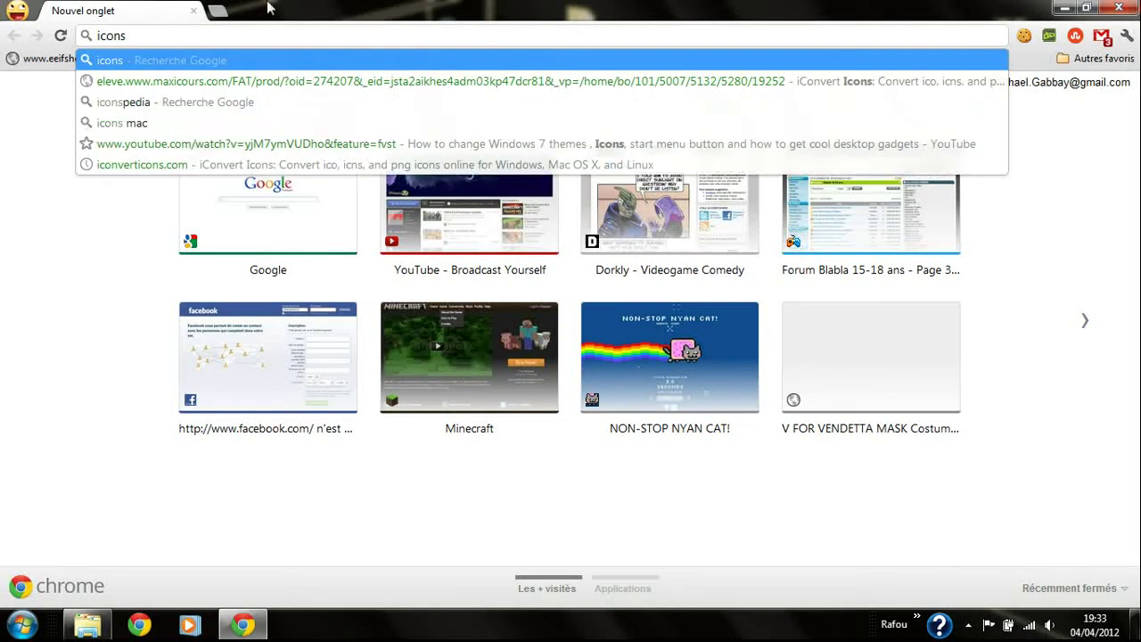
key(BackSpace)
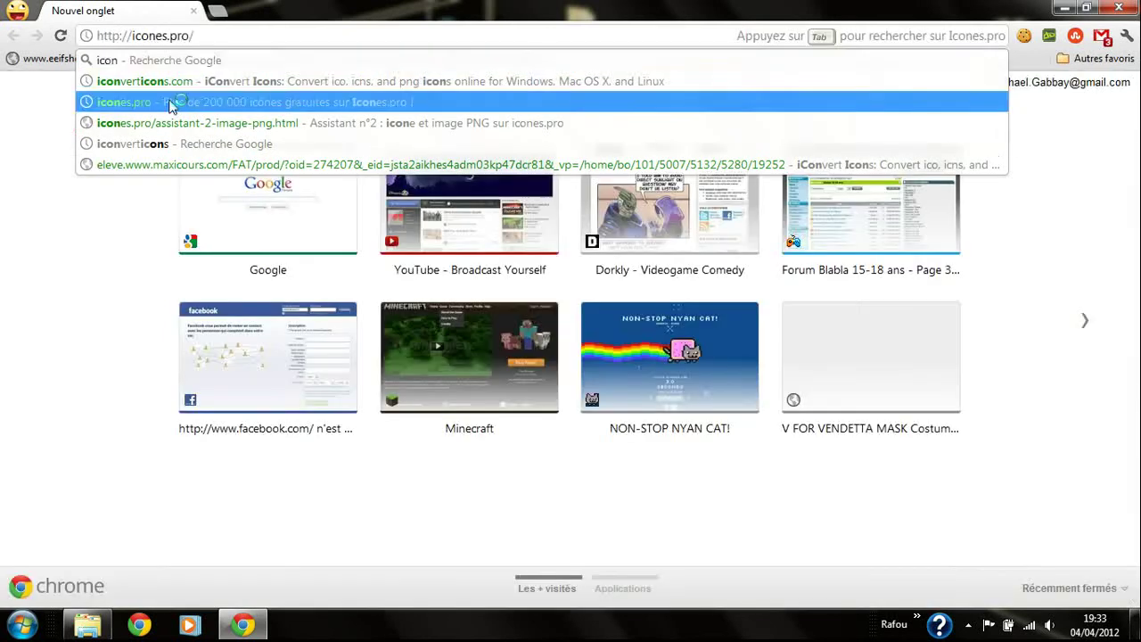
click(169, 104)
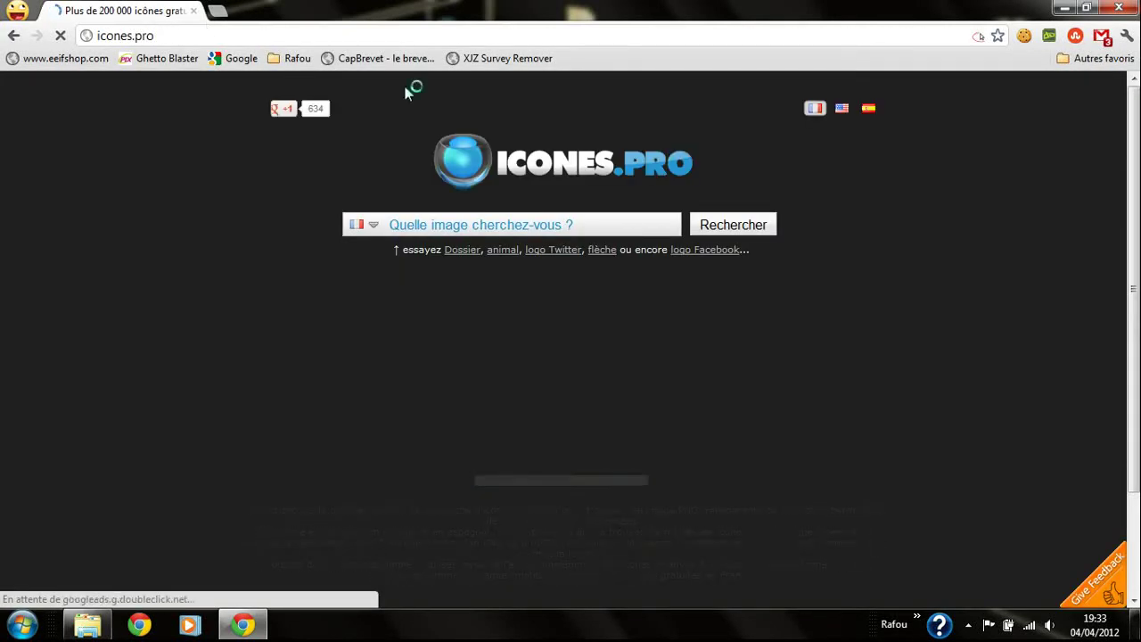
- Browse the most-viewed popular icon sets on icones.pro
scroll(624, 321, down, 3)
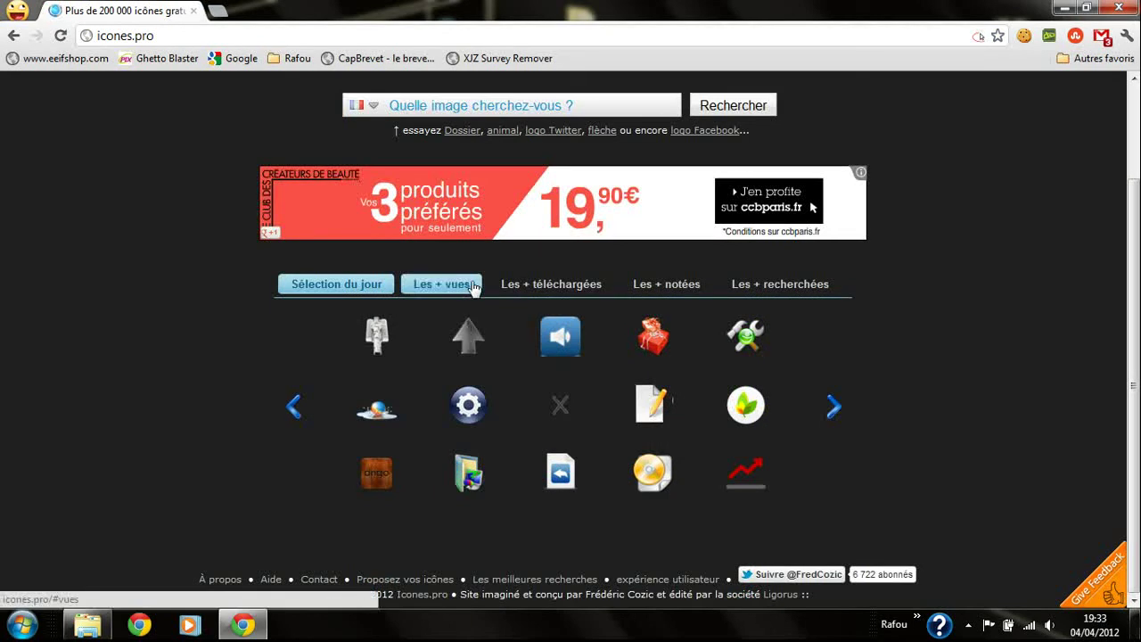
click(834, 410)
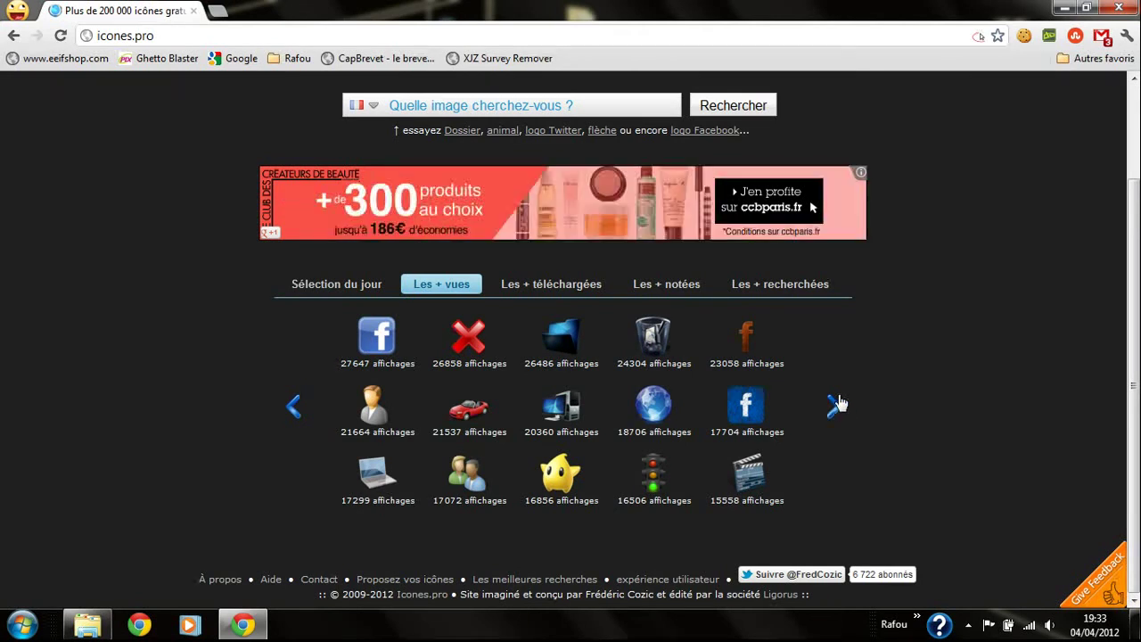
click(837, 403)
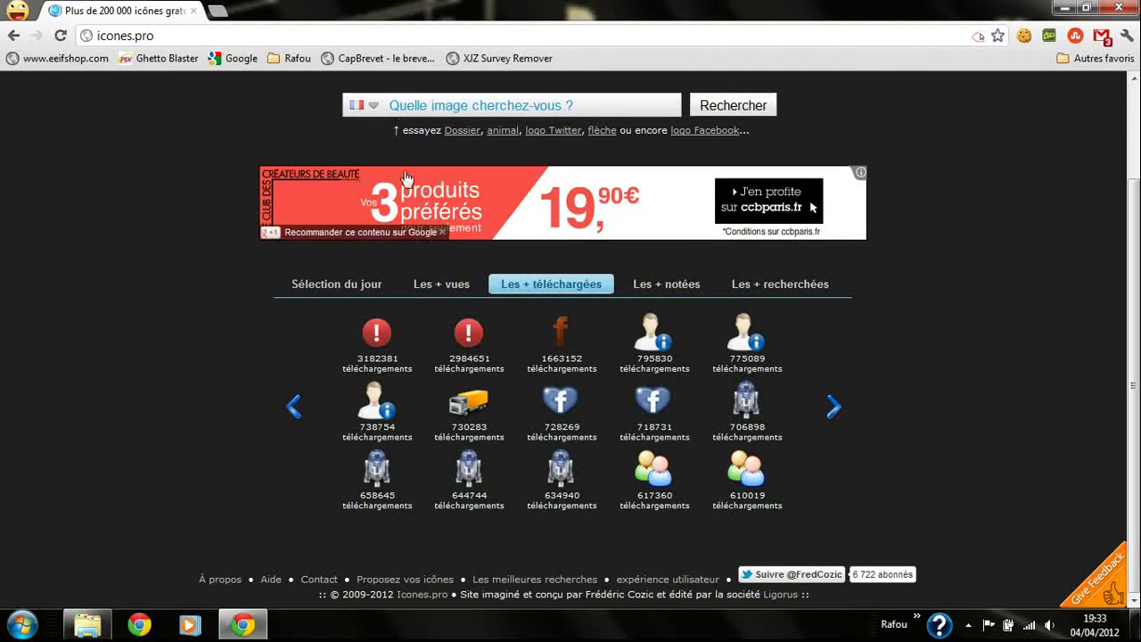
scroll(371, 116, up, 1)
scroll(369, 110, up, 1)
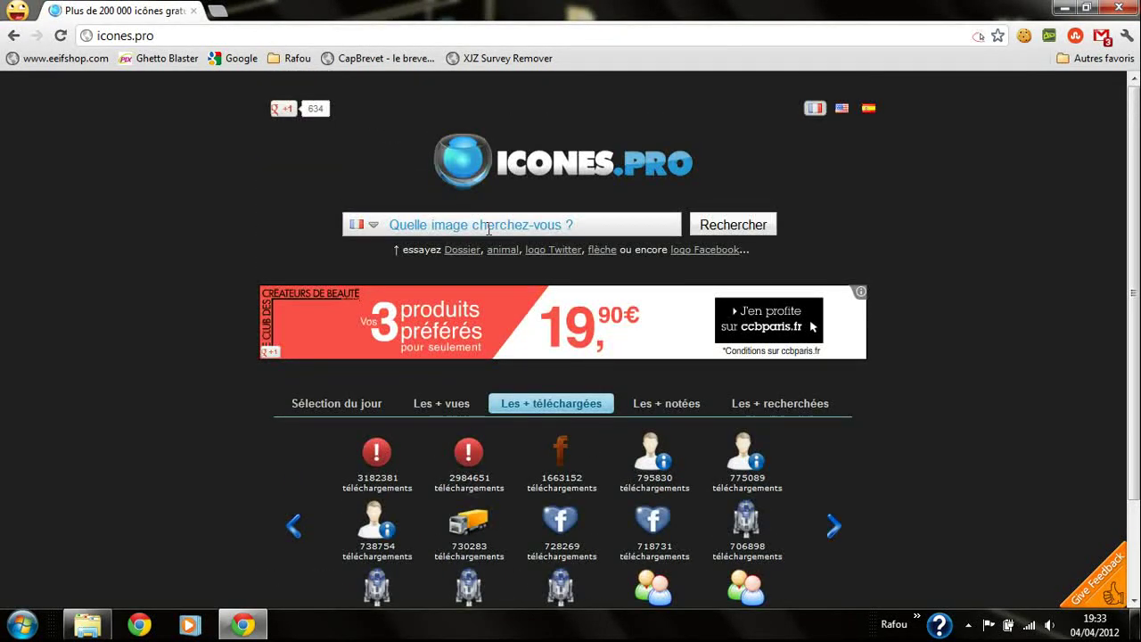
- Search icones.pro for 'mouche', then 'échecs', and open a new blank tab
click(663, 221)
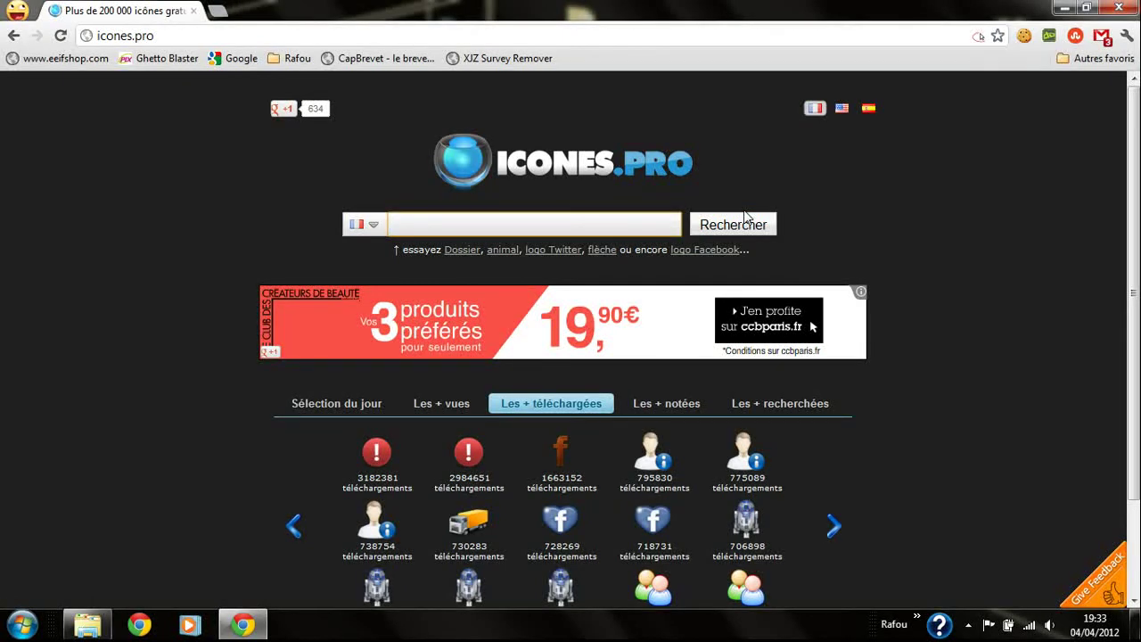
text(mouche)
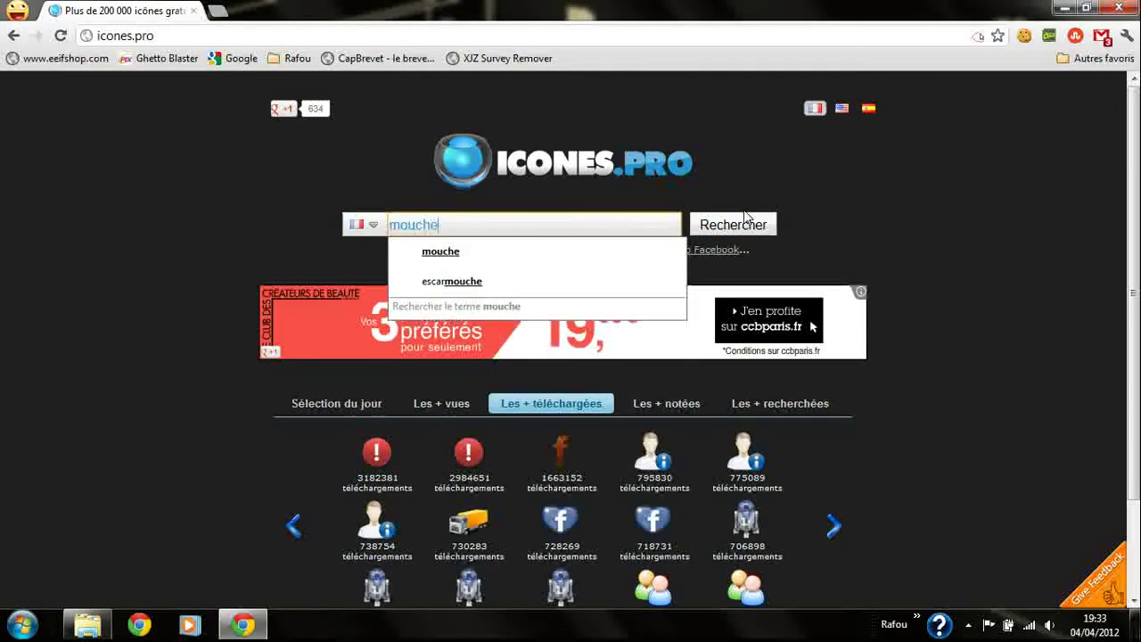
click(745, 220)
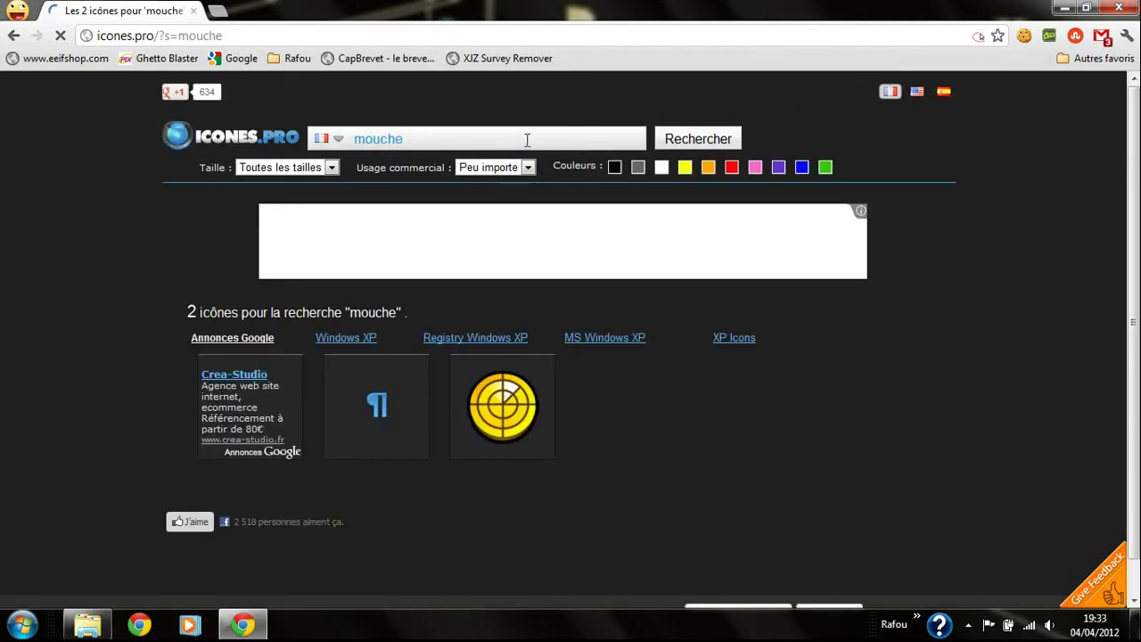
drag(410, 139, 352, 139)
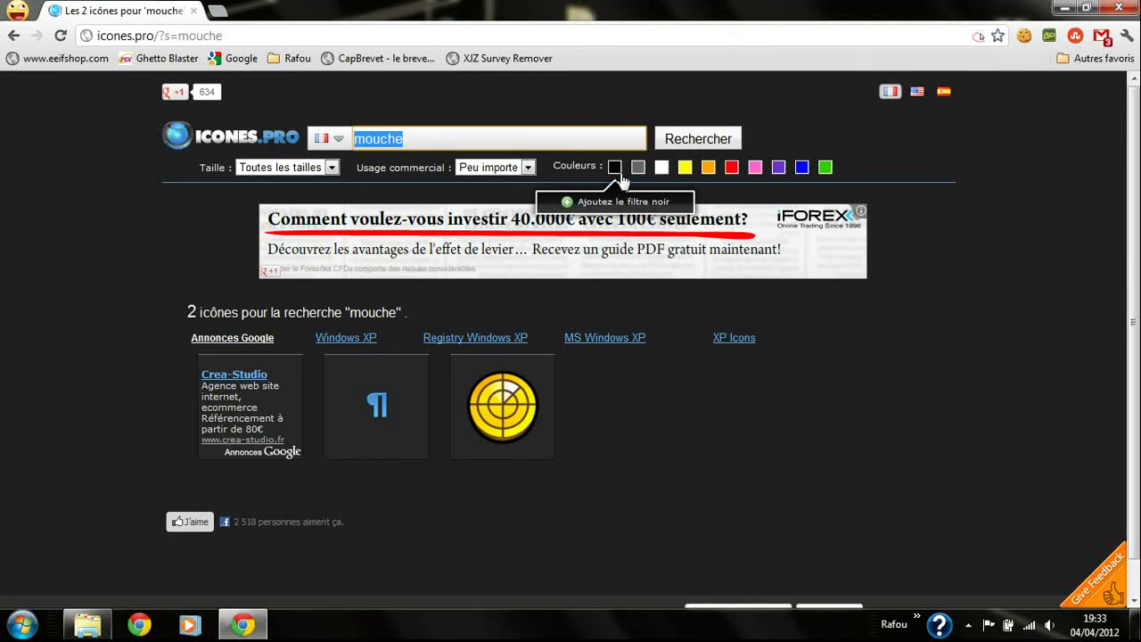
text(é)
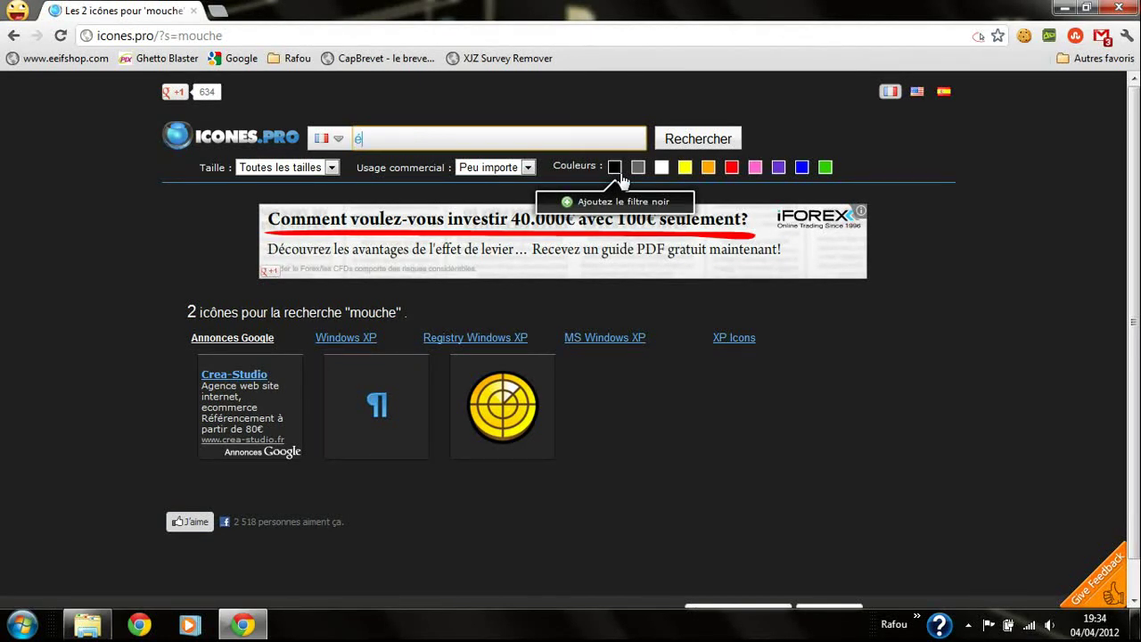
text(checs)
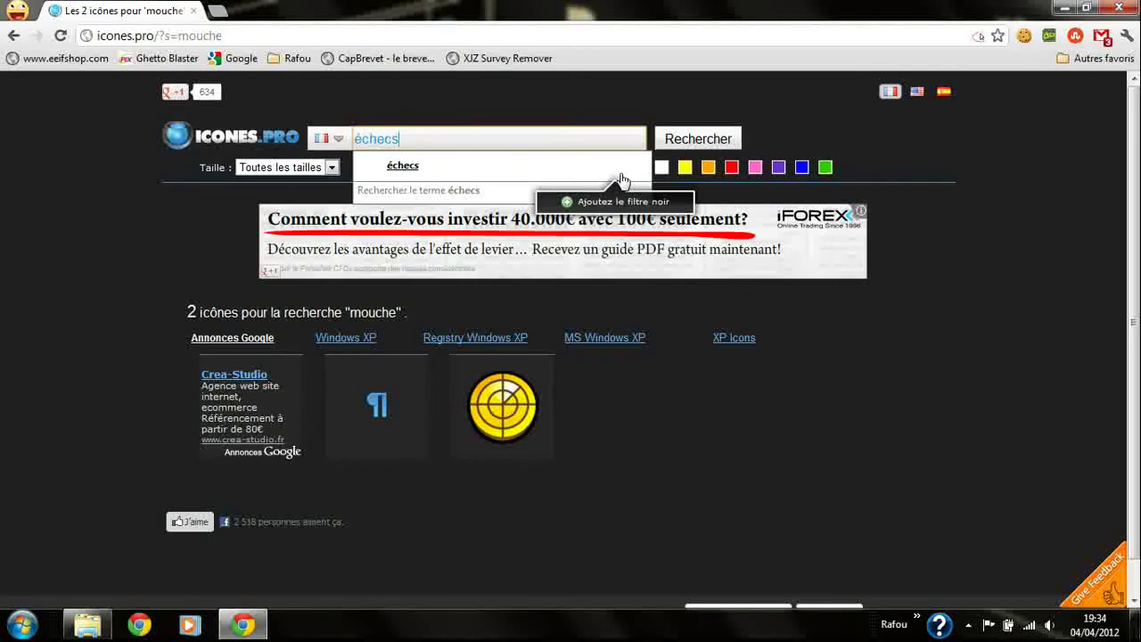
key(Return)
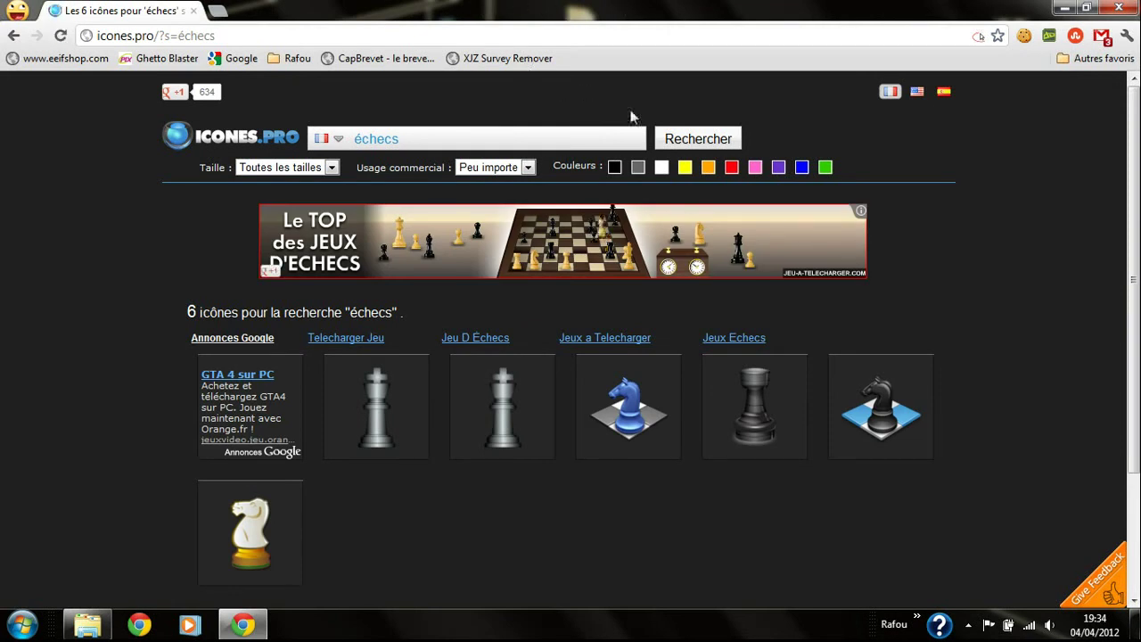
click(214, 12)
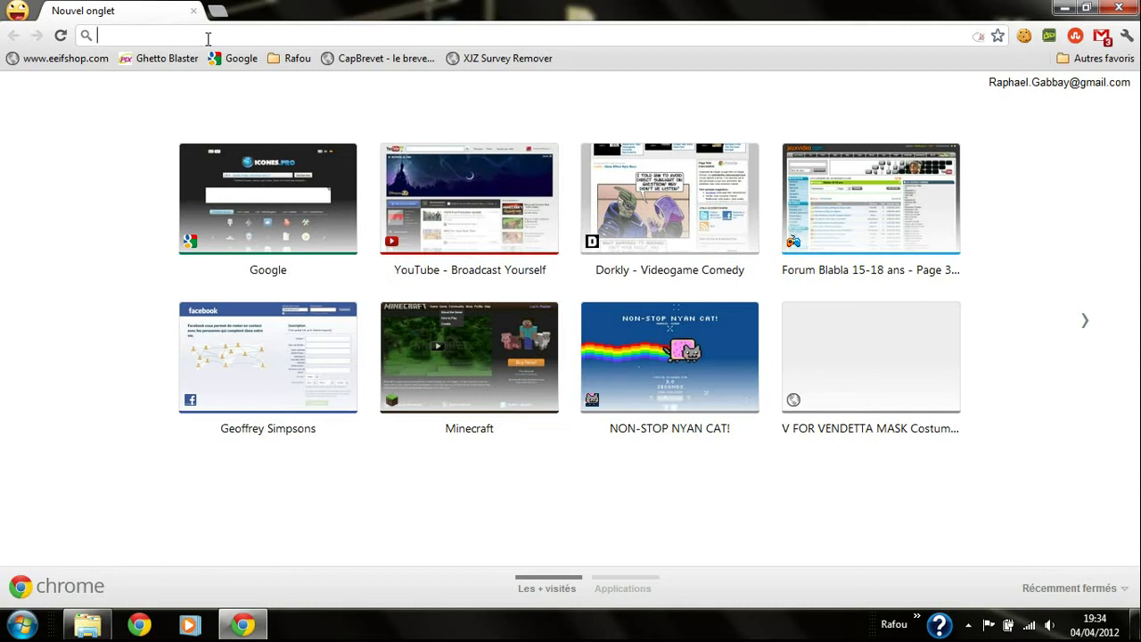
- Load iconverticons.com in the new tab by accepting the 'ic' autocomplete
text(iconverticons.com)
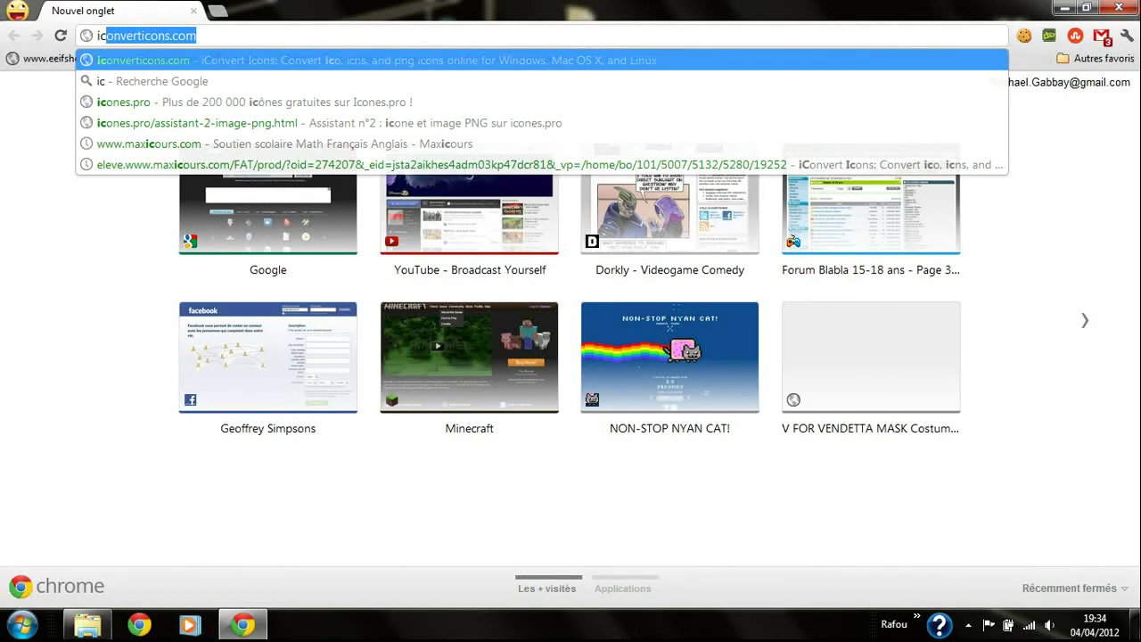
key(Return)
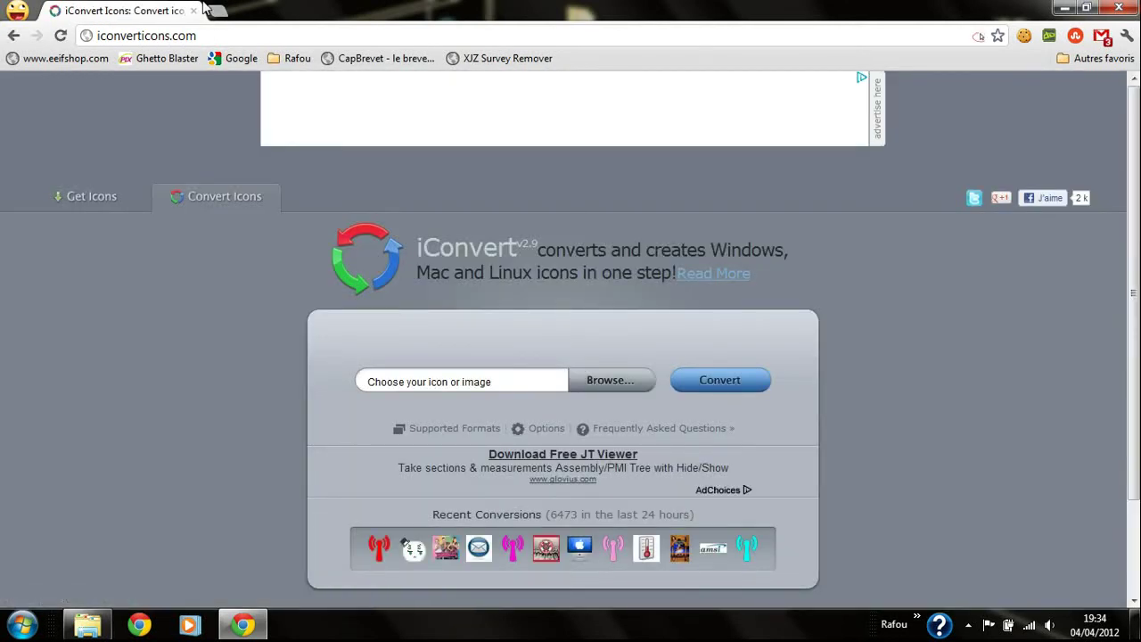
scroll(425, 234, down, 2)
scroll(429, 229, up, 2)
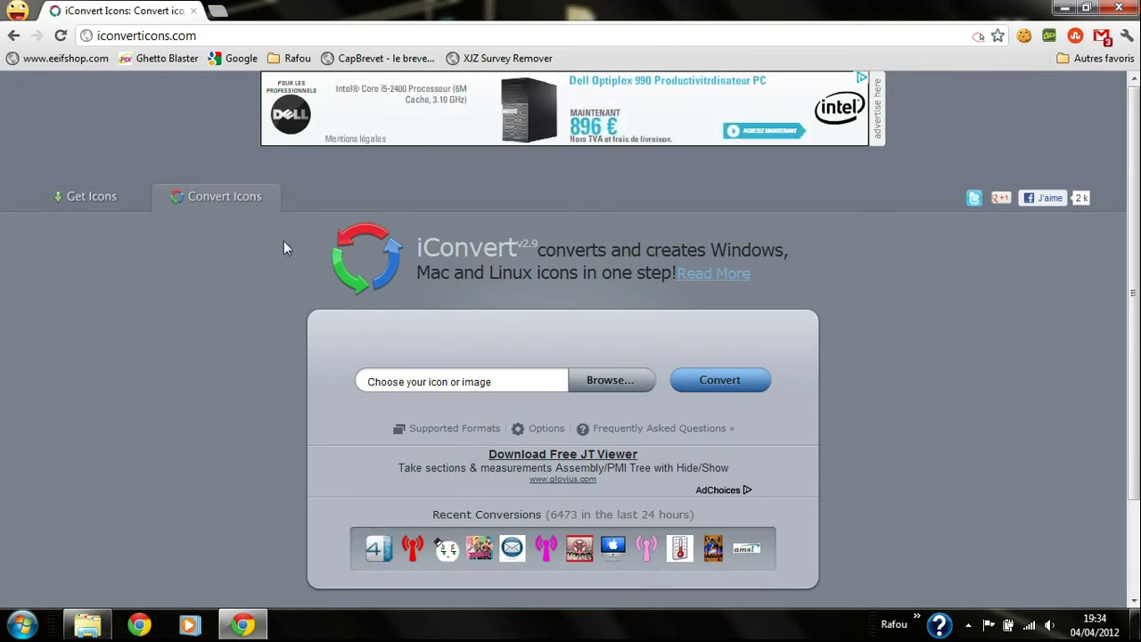
- Go to weloveicons.com and show 25 icon sets per page
click(82, 195)
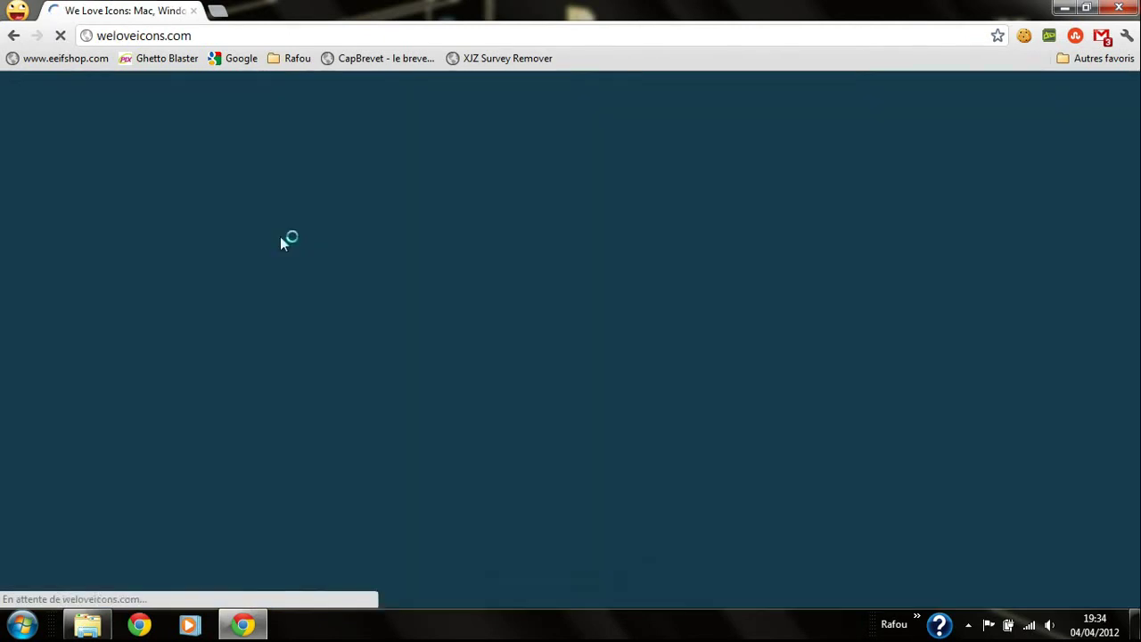
scroll(496, 268, down, 3)
scroll(558, 280, up, 1)
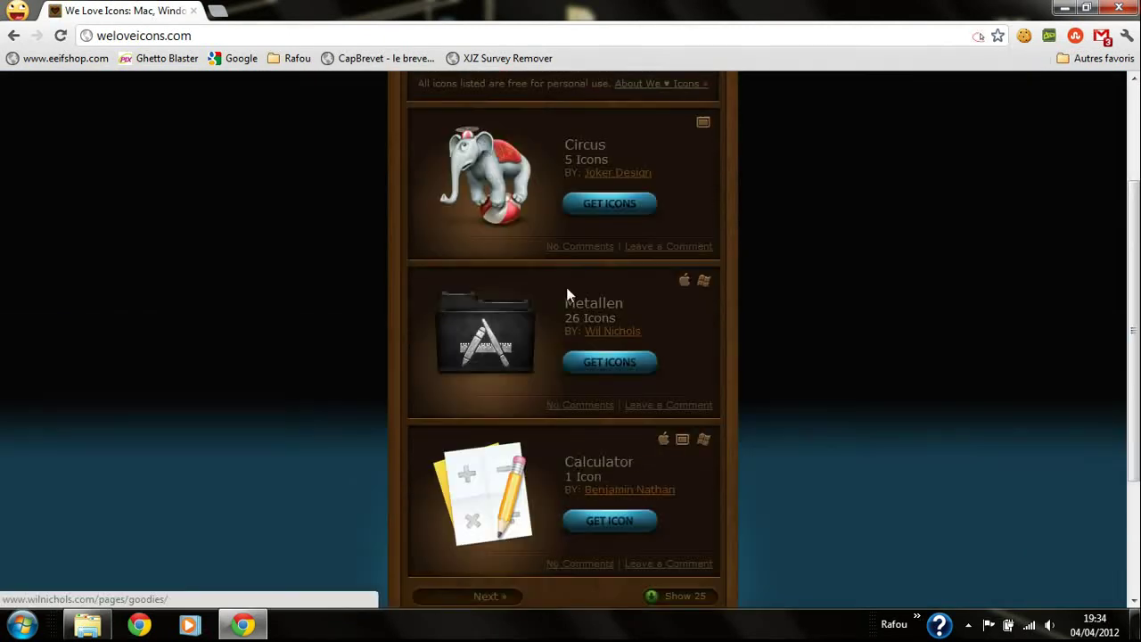
scroll(615, 338, up, 2)
scroll(682, 294, down, 3)
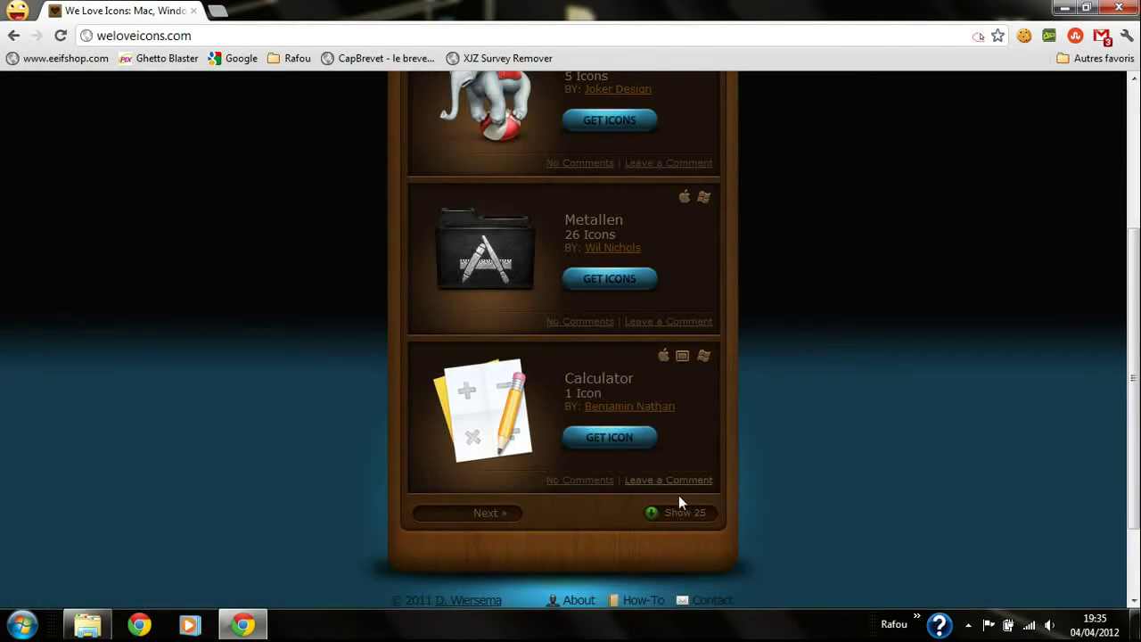
click(669, 516)
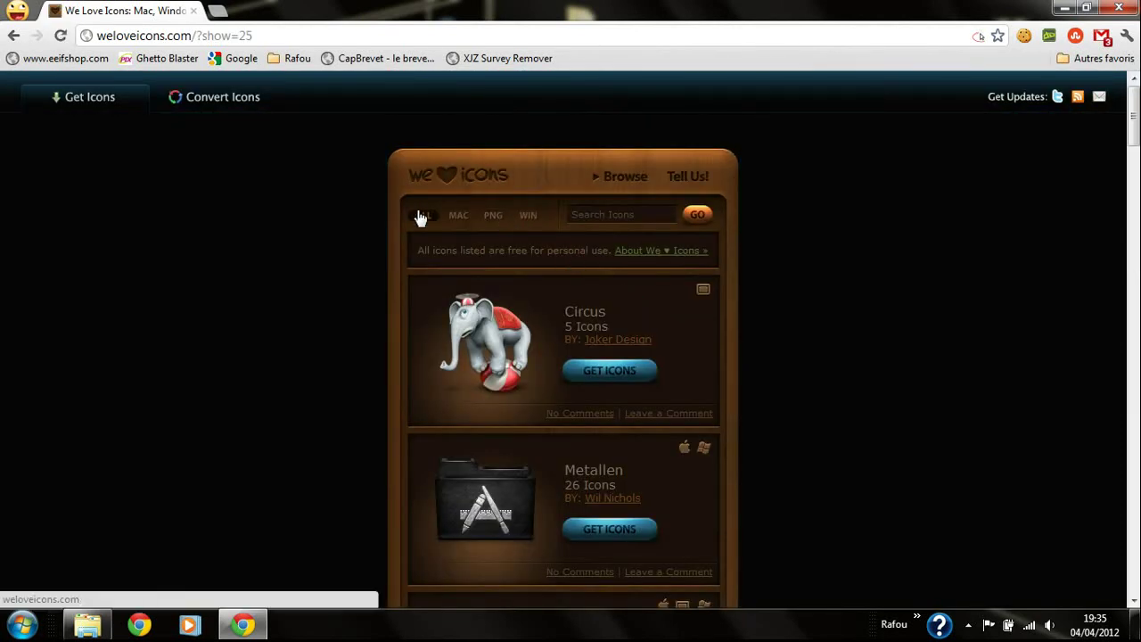
- Filter to Windows packs and search for 'chevalier', then 'knight', then 'owl'
click(527, 218)
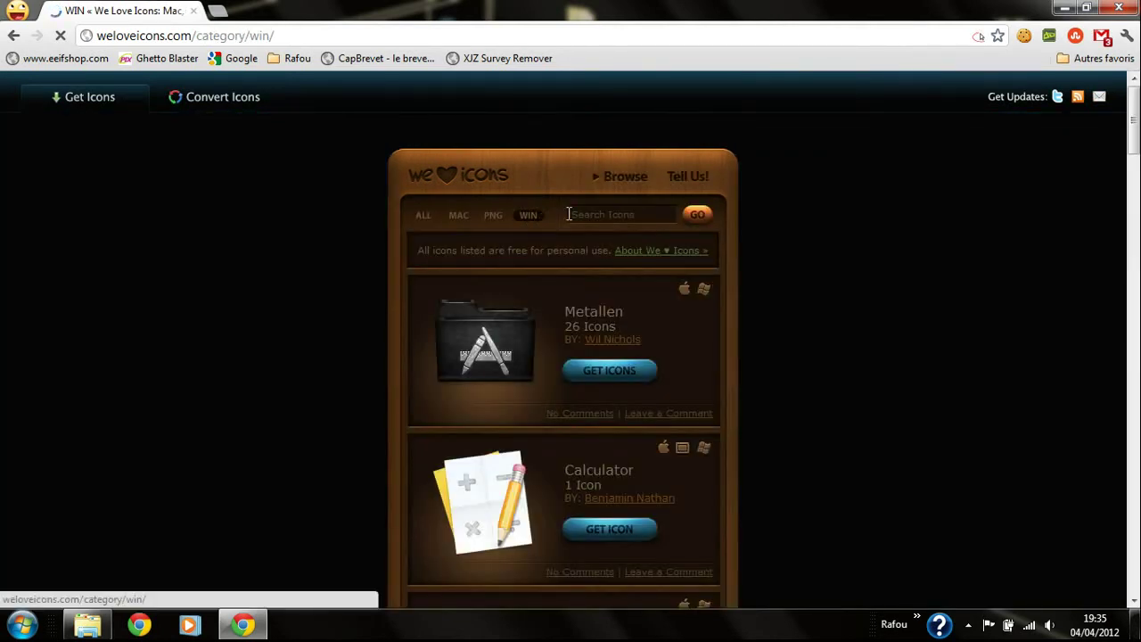
click(610, 214)
text(chevalier)
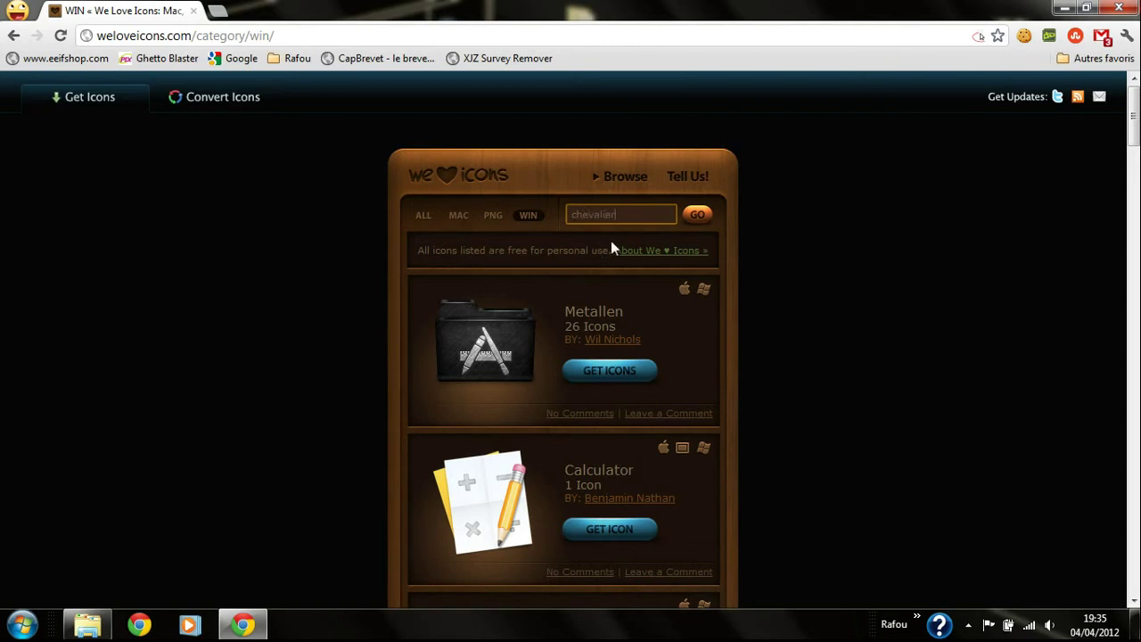
click(694, 222)
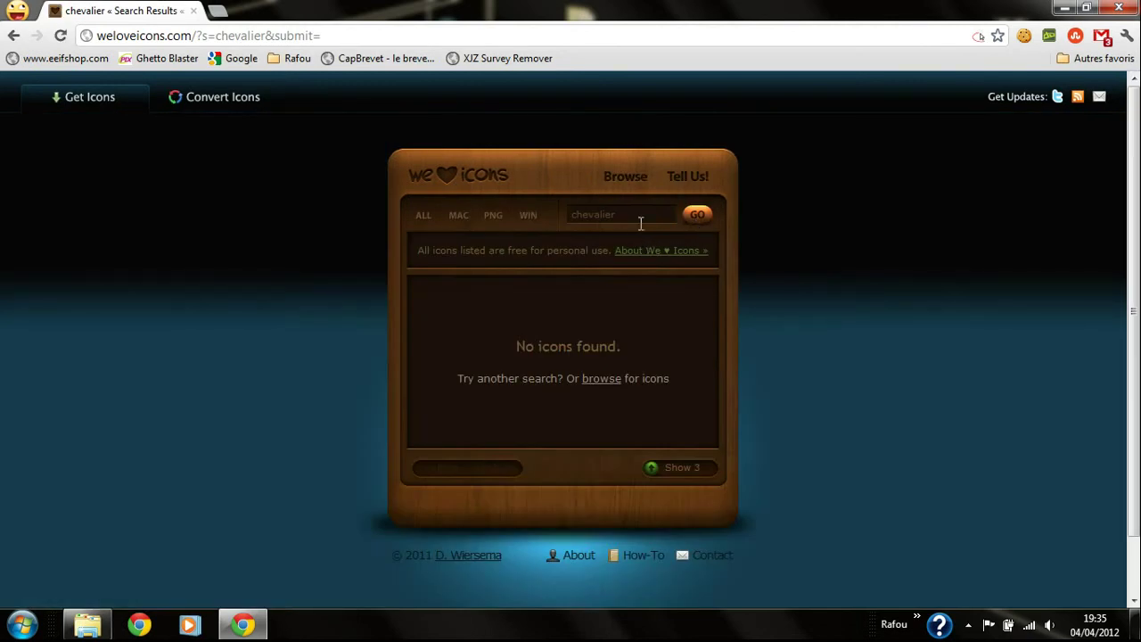
drag(637, 216, 534, 214)
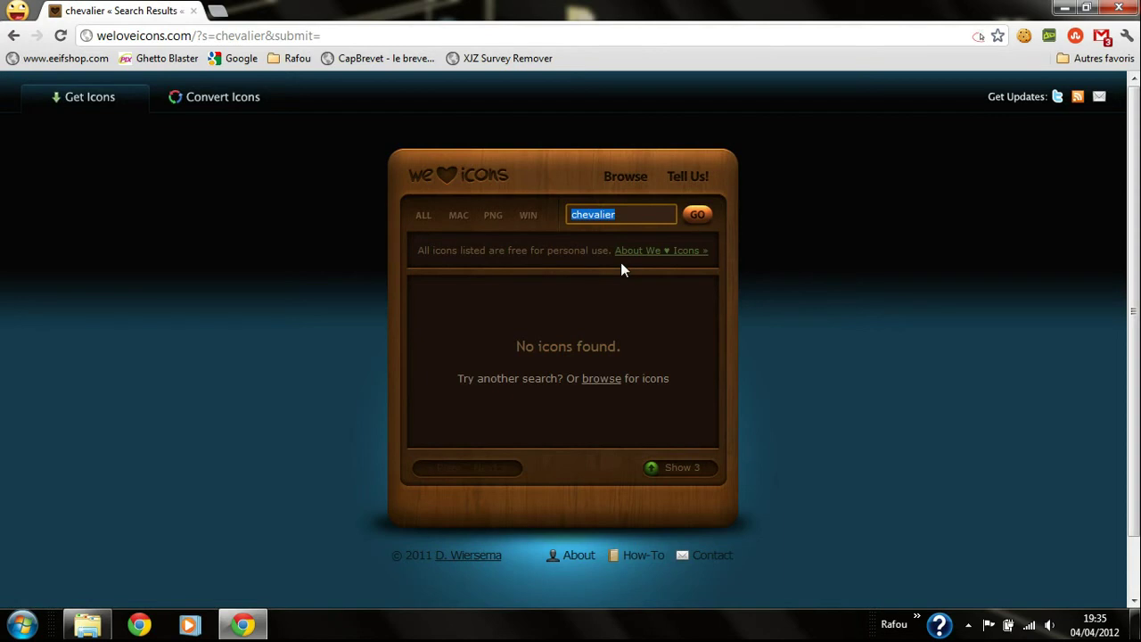
text(knight)
key(Return)
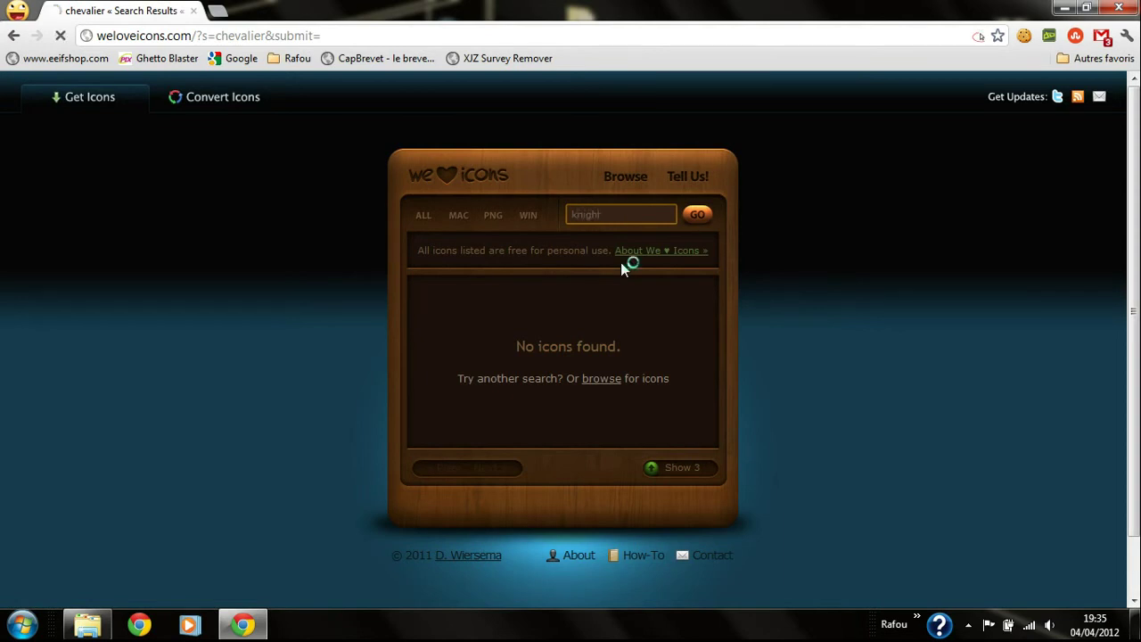
click(639, 214)
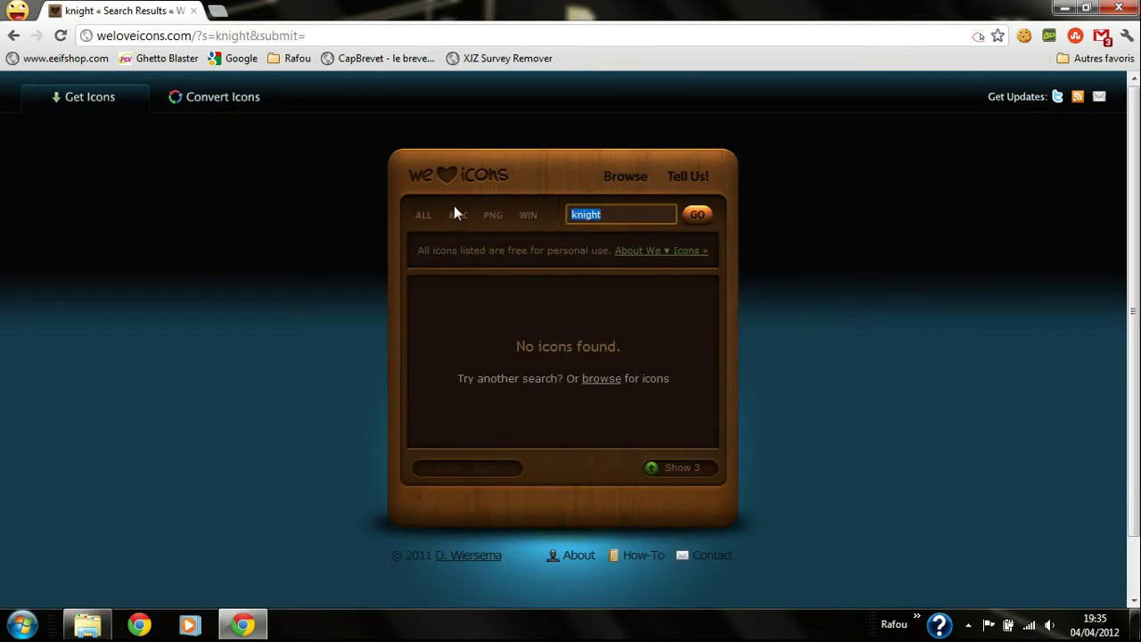
text(owl)
key(Return)
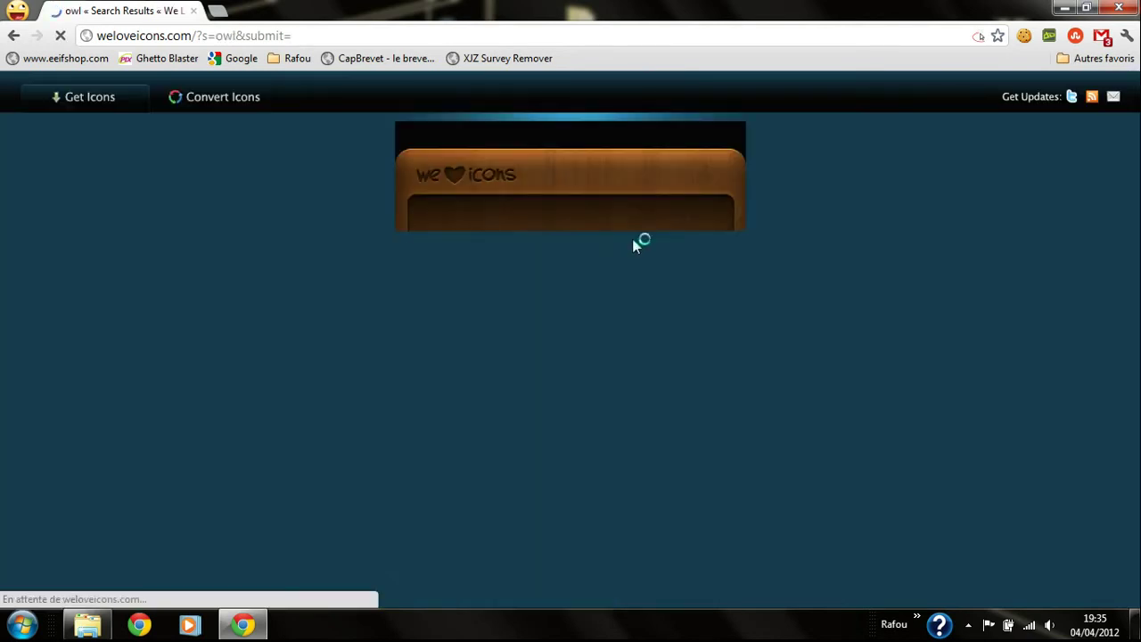
- Review the owl results, briefly minimizing Chrome to compare with the desktop owl icon
scroll(618, 262, down, 2)
scroll(614, 255, down, 2)
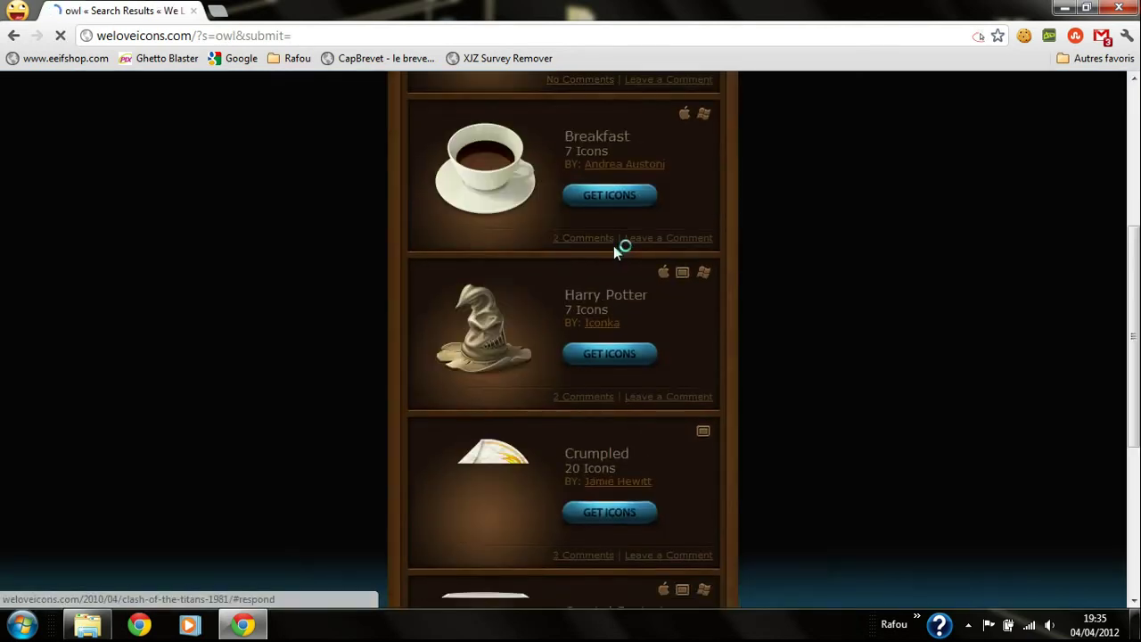
scroll(619, 247, down, 1)
scroll(592, 280, down, 1)
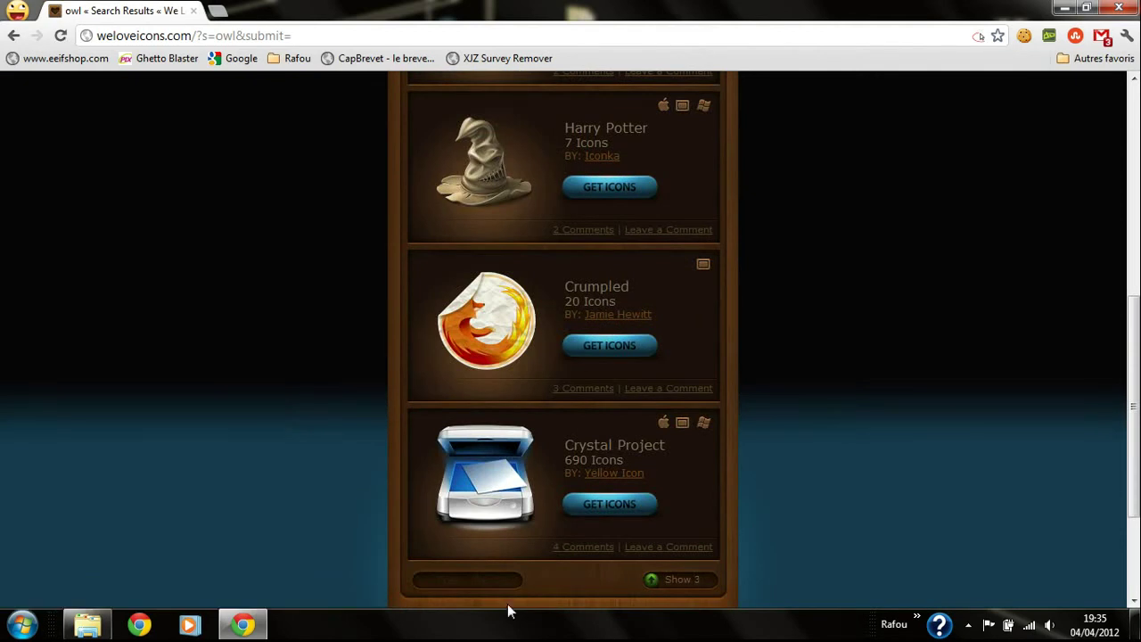
click(242, 624)
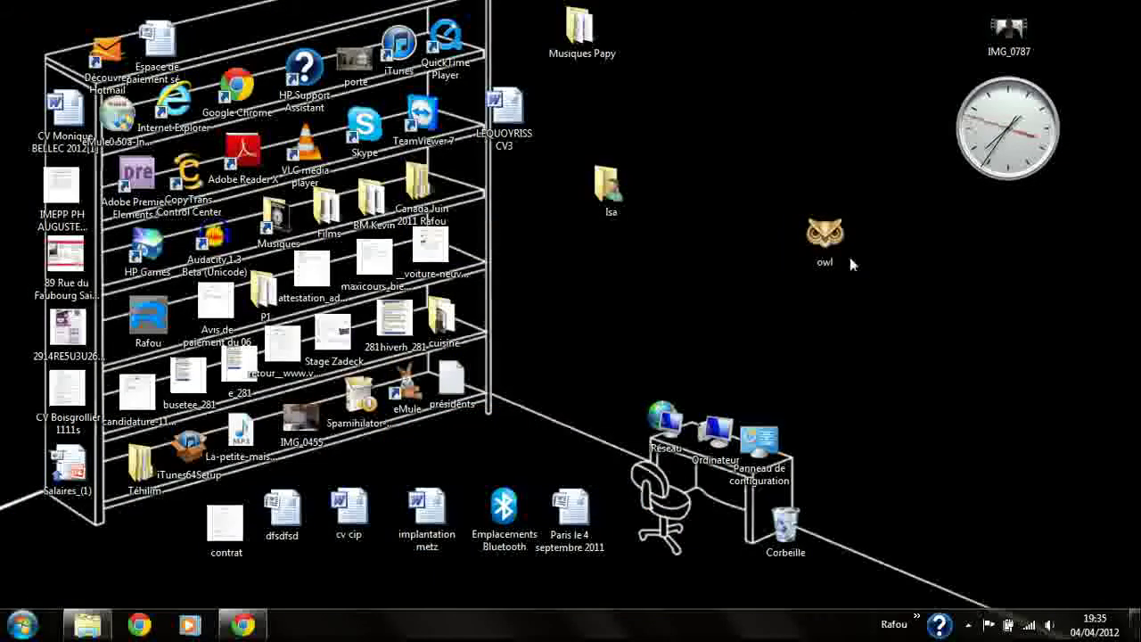
click(243, 623)
scroll(599, 241, up, 1)
scroll(597, 248, up, 4)
scroll(573, 246, up, 1)
- Return to the ALL icon list and move to page 2
double_click(592, 214)
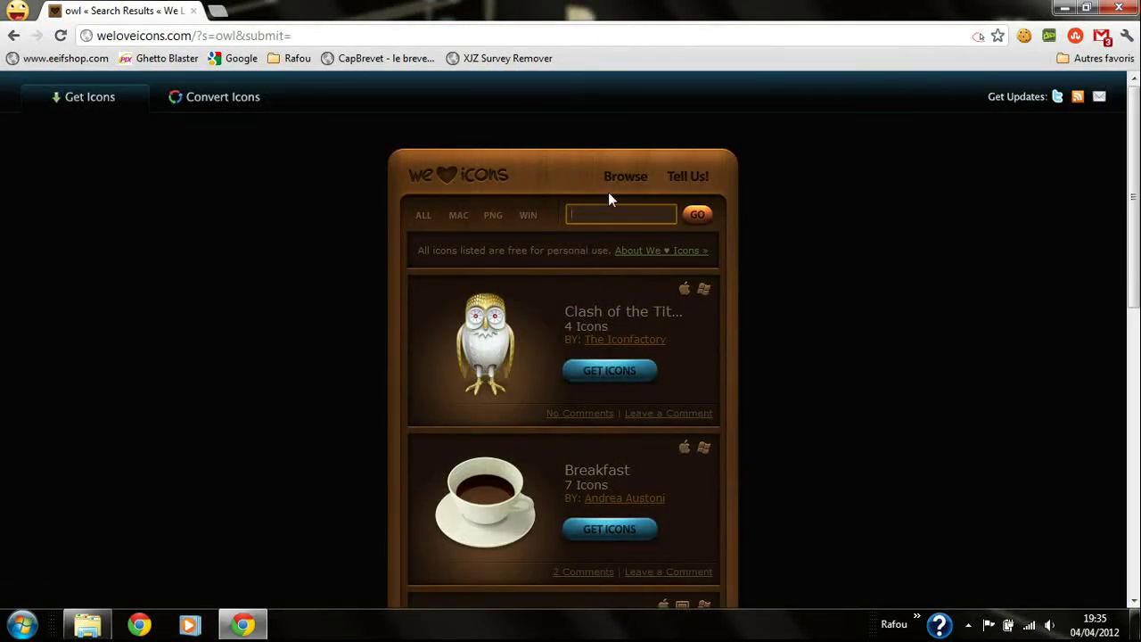
click(434, 220)
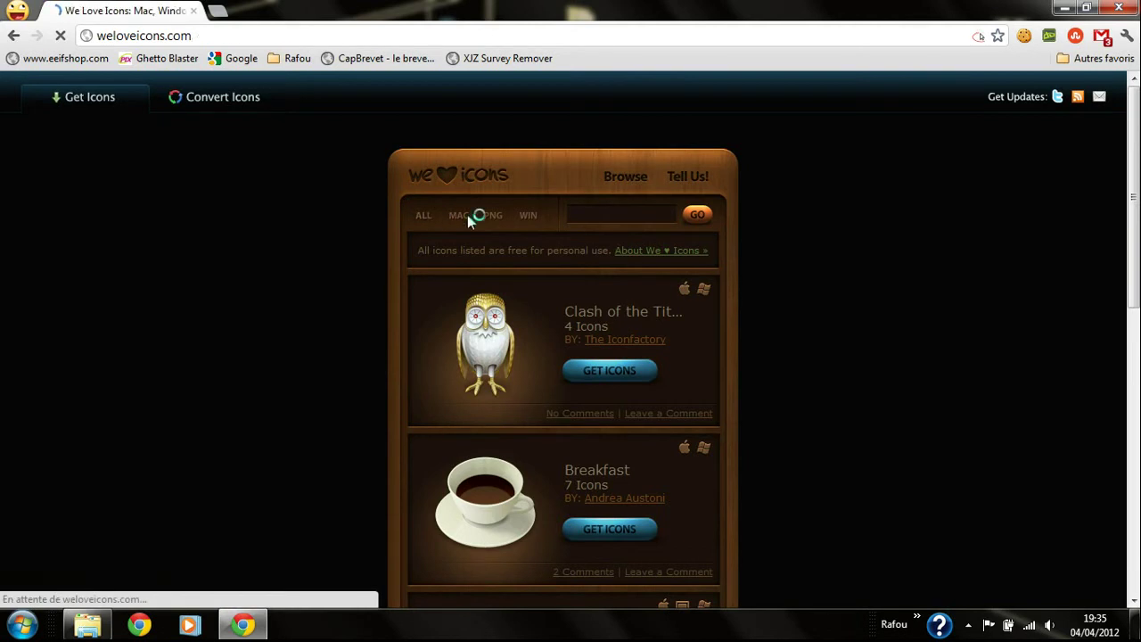
scroll(586, 298, down, 3)
scroll(579, 312, down, 5)
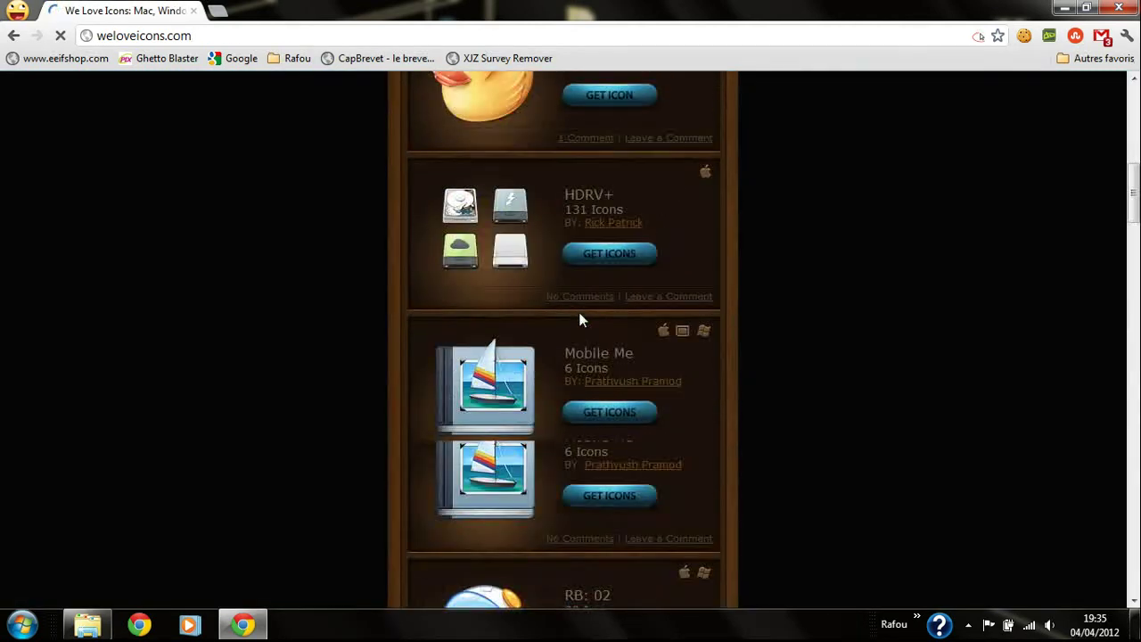
scroll(579, 312, down, 5)
scroll(578, 312, down, 5)
scroll(562, 338, down, 5)
scroll(552, 362, down, 5)
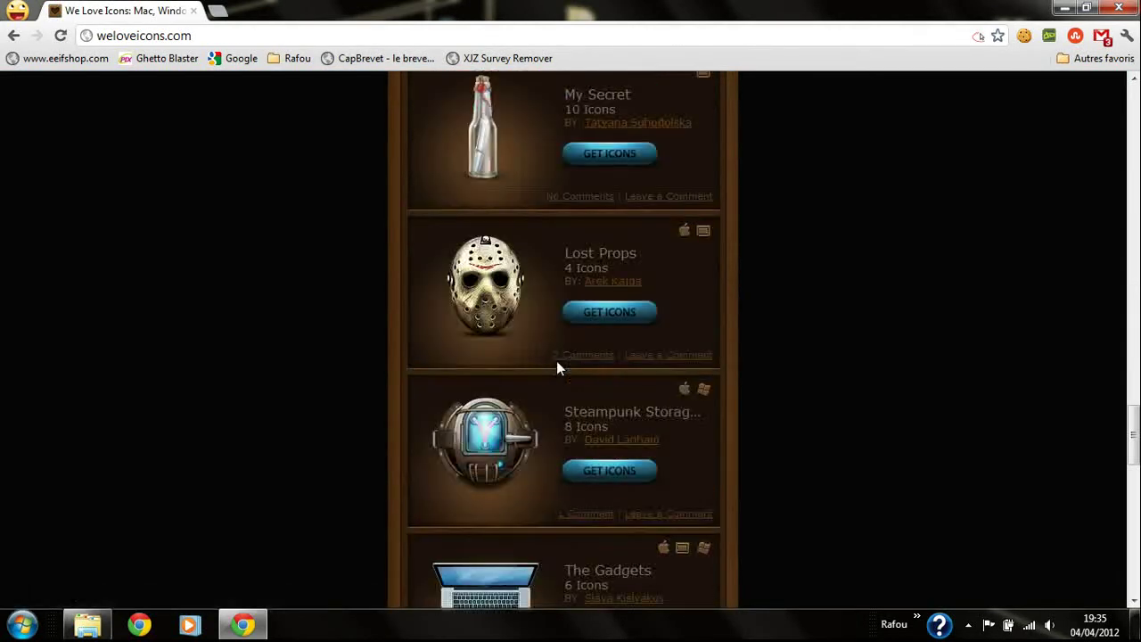
scroll(556, 362, down, 5)
scroll(556, 362, down, 10)
click(488, 407)
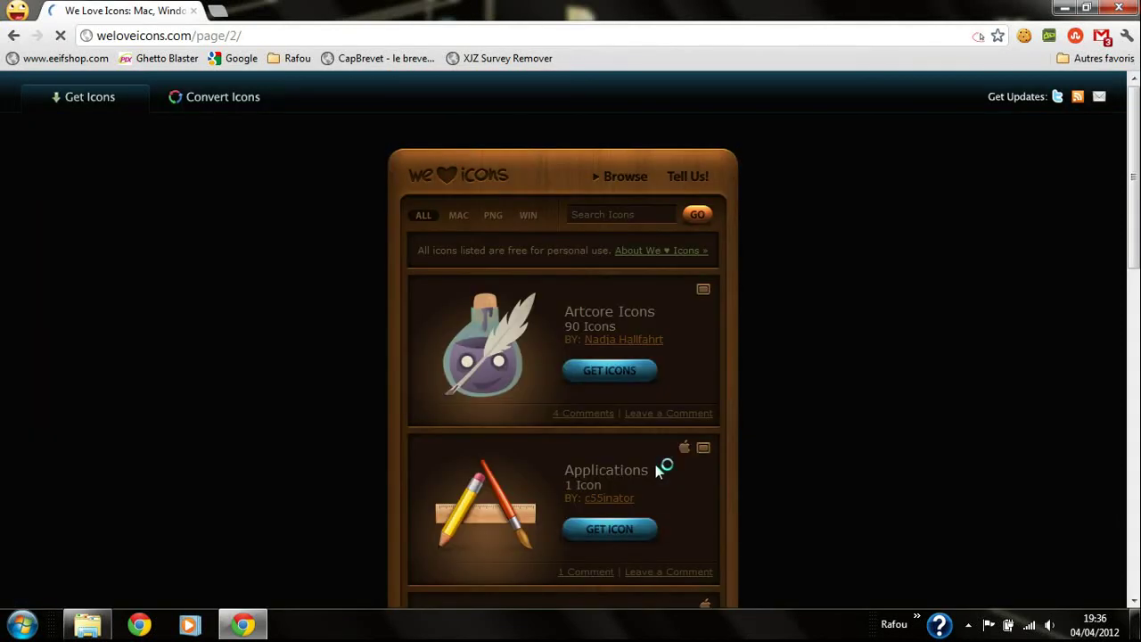
- Glance at the Artcore Icons page, close it, and move to page 3
click(655, 378)
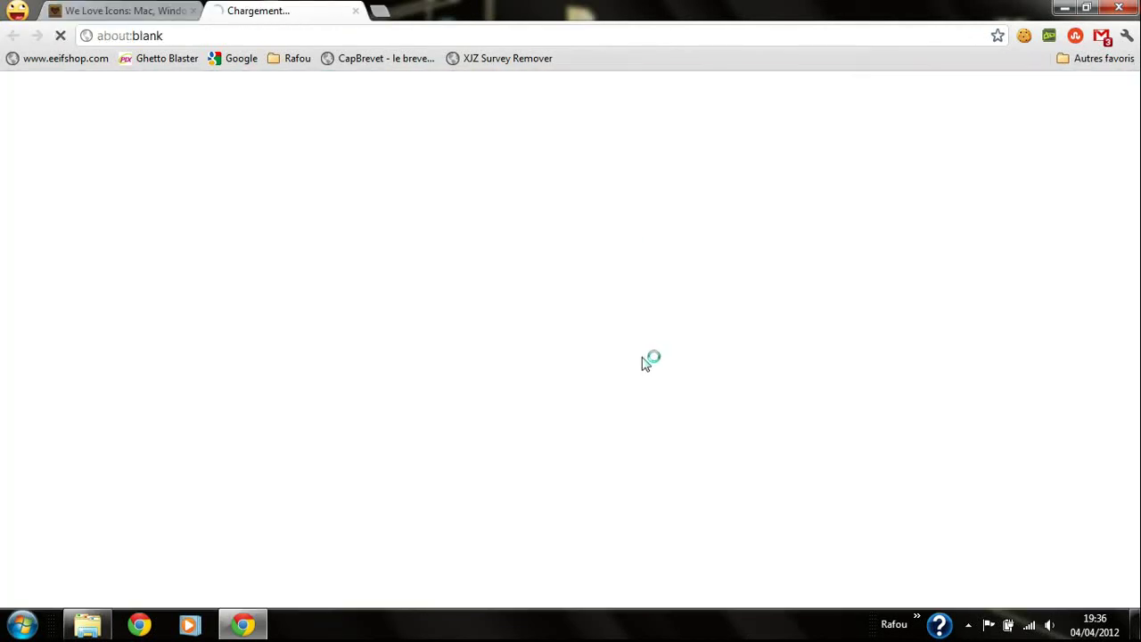
click(355, 11)
scroll(562, 333, down, 5)
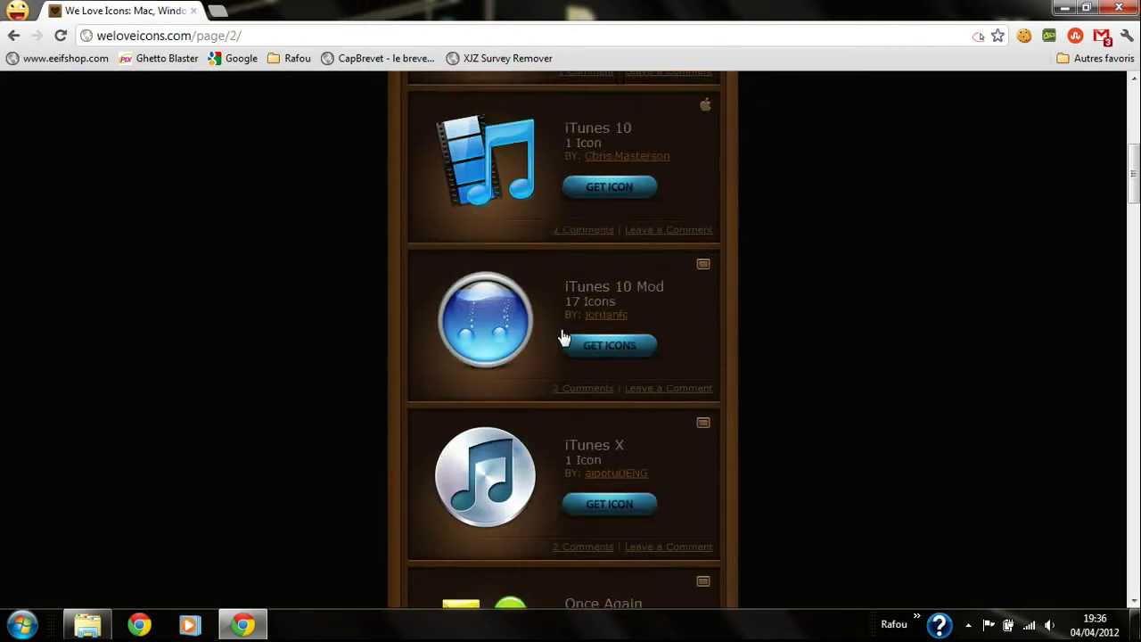
scroll(561, 329, down, 5)
scroll(560, 328, down, 5)
scroll(556, 330, down, 5)
scroll(556, 329, down, 5)
scroll(558, 334, down, 4)
scroll(558, 326, down, 5)
scroll(561, 319, down, 3)
scroll(562, 318, down, 3)
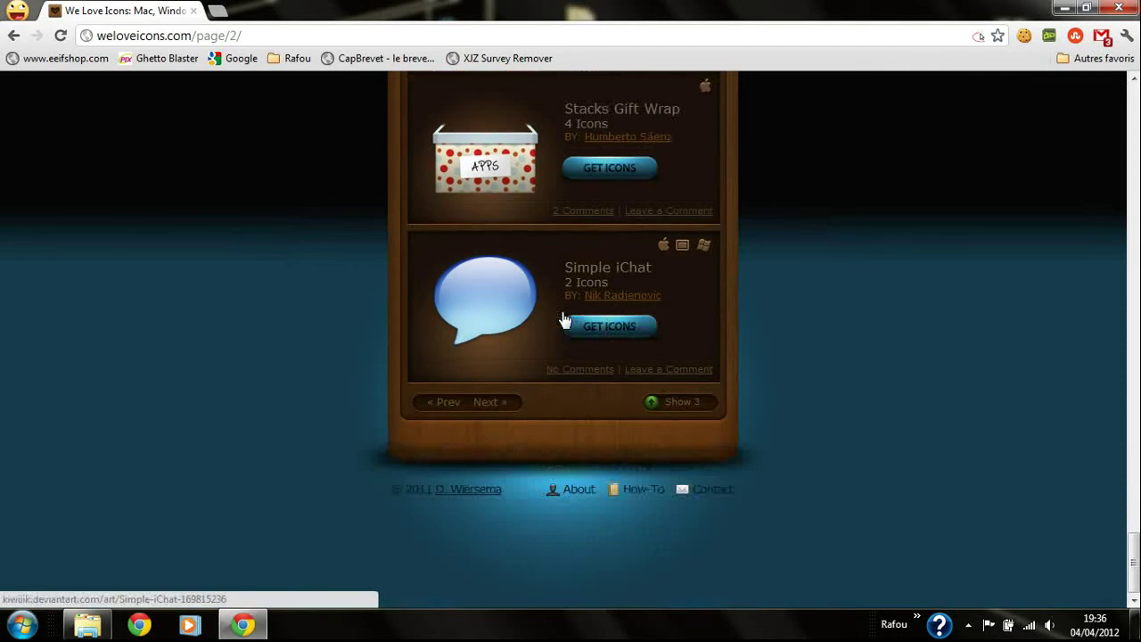
click(496, 403)
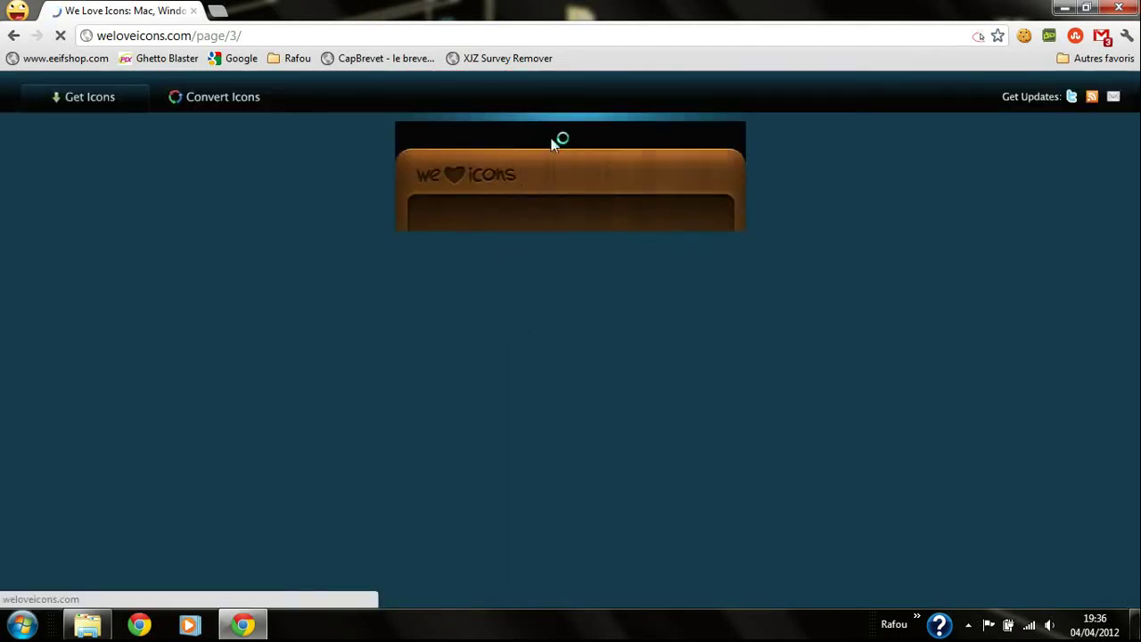
- Scroll through page 3 of the icon catalogue and move to page 4
scroll(543, 196, down, 3)
scroll(542, 206, down, 2)
scroll(543, 206, down, 5)
scroll(541, 209, down, 4)
scroll(542, 209, down, 5)
scroll(542, 209, down, 1)
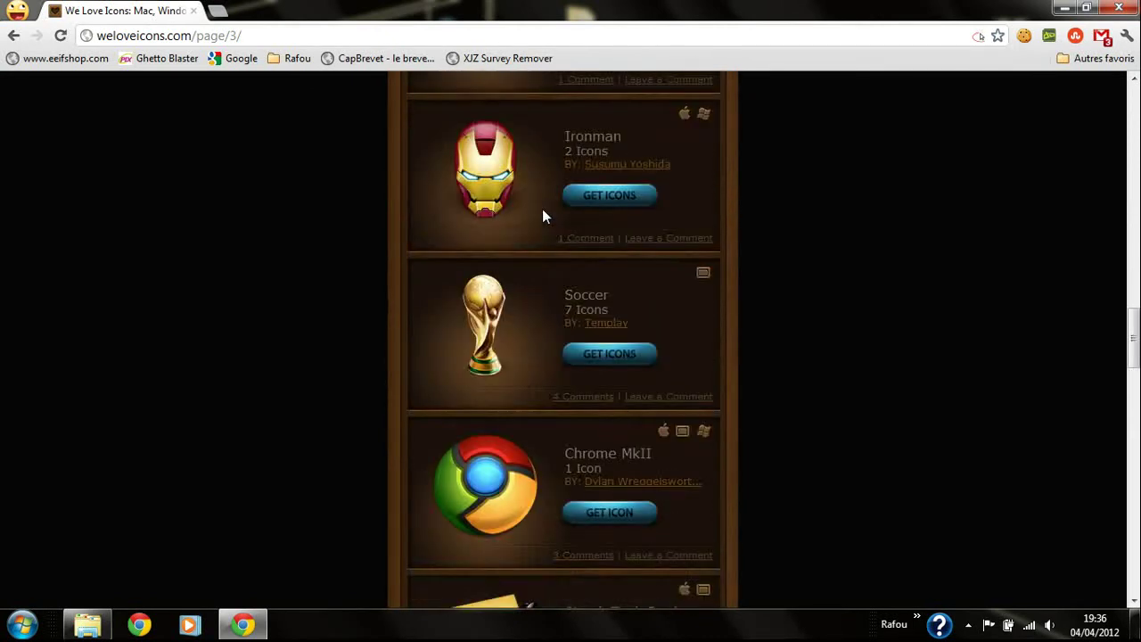
scroll(544, 210, down, 3)
scroll(545, 210, down, 5)
scroll(549, 211, down, 4)
scroll(551, 211, down, 6)
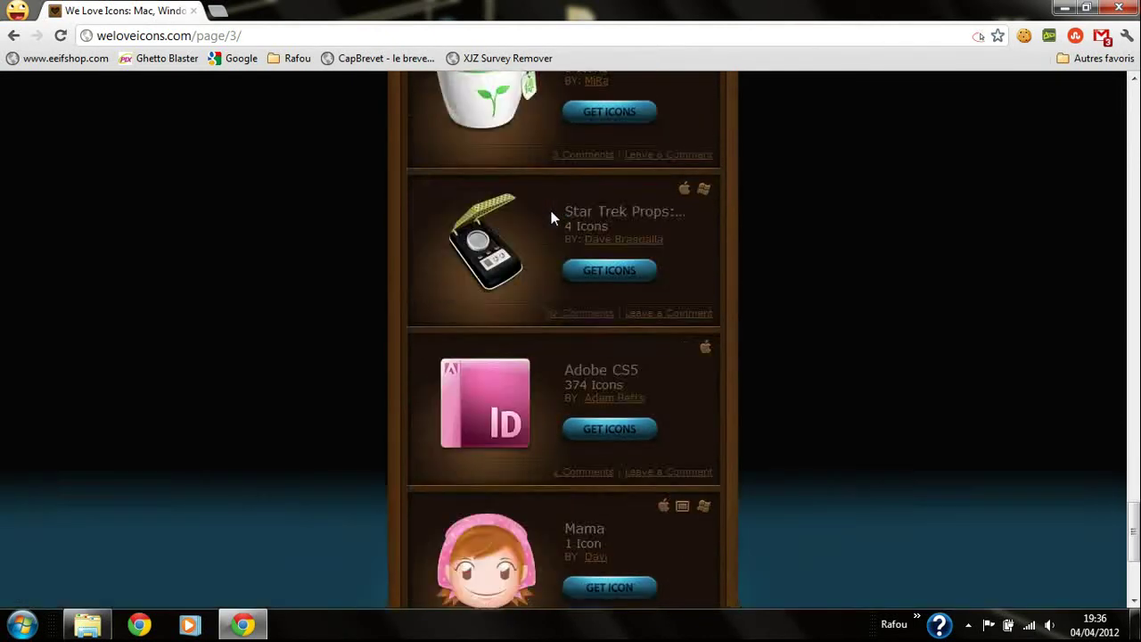
scroll(551, 210, down, 3)
click(492, 414)
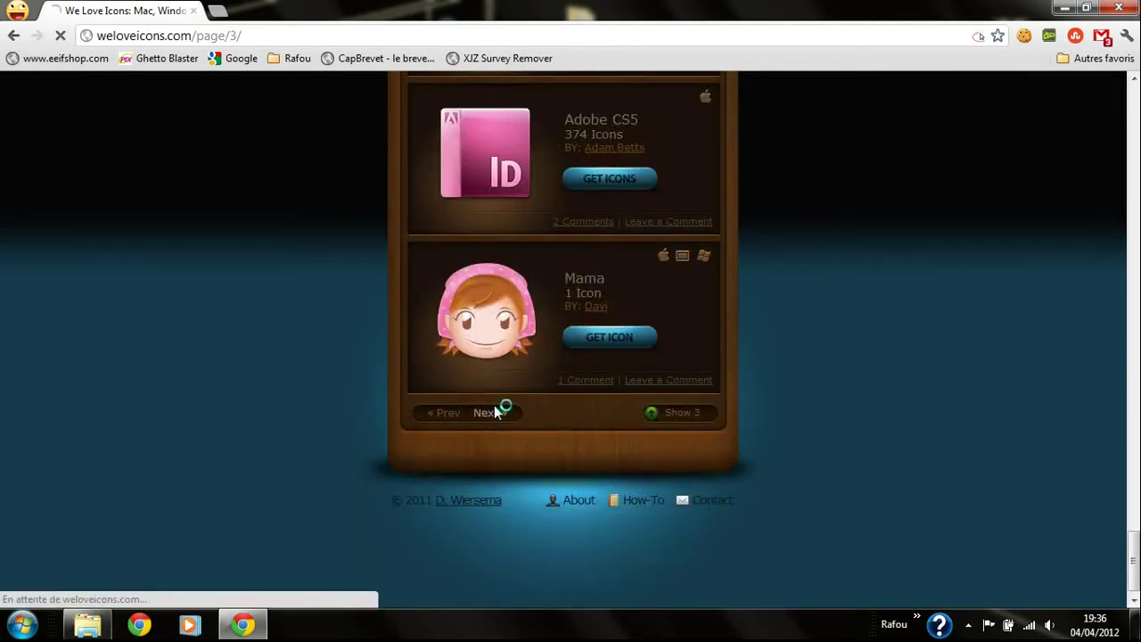
- Scroll through page 4 and move to page 5 of the icon catalogue
scroll(528, 308, down, 3)
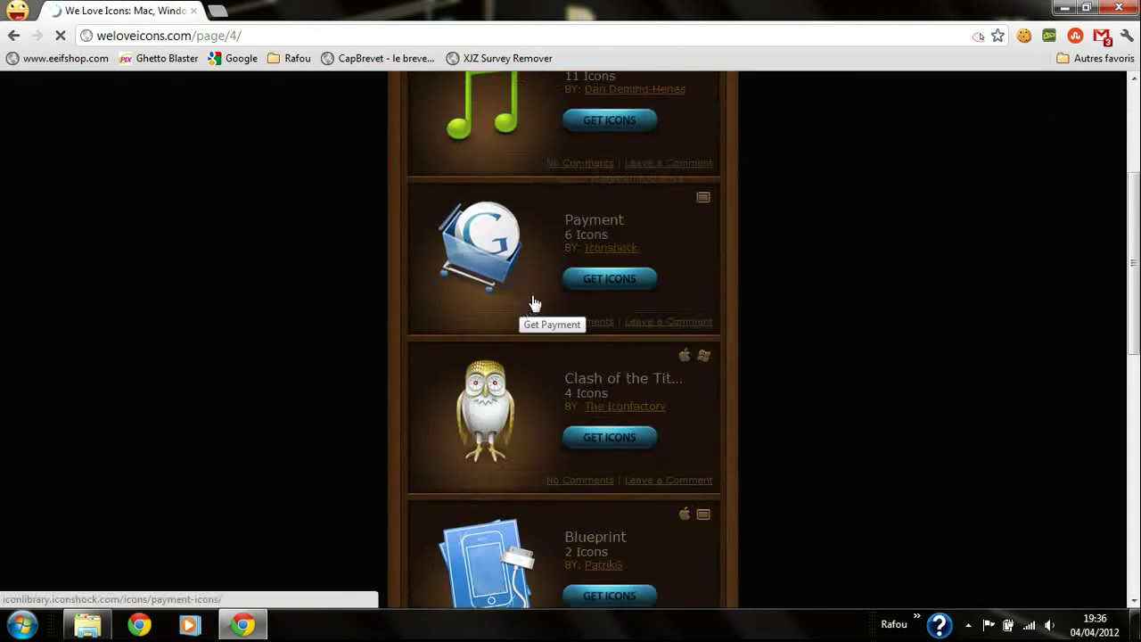
scroll(535, 299, down, 3)
scroll(543, 289, down, 4)
scroll(542, 291, down, 5)
scroll(542, 290, down, 4)
scroll(540, 286, down, 5)
scroll(540, 285, down, 5)
scroll(540, 285, down, 3)
scroll(540, 286, down, 4)
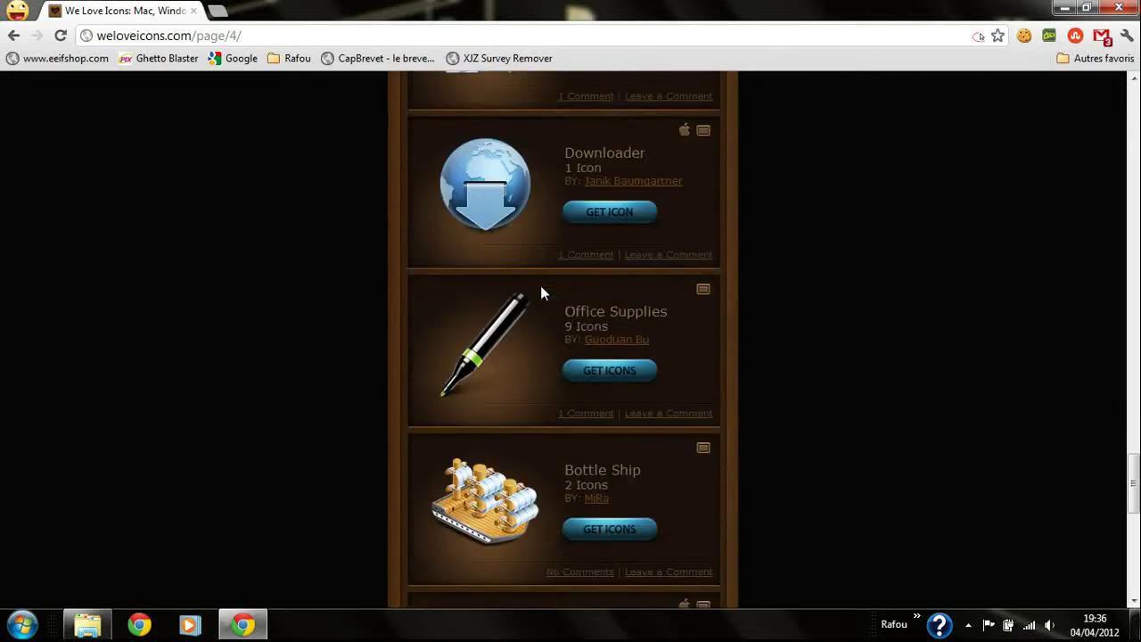
scroll(540, 285, down, 4)
scroll(540, 292, down, 3)
click(487, 496)
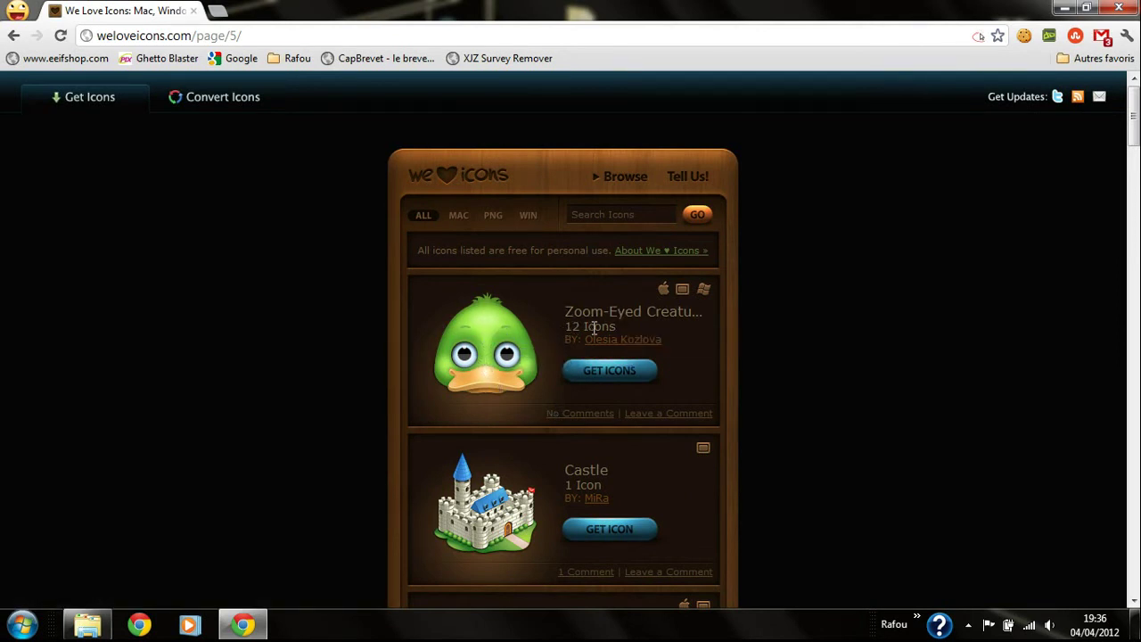
- Browse the turbomilk.com Zoom-eyed creatures duck pack download page, then close it
click(487, 345)
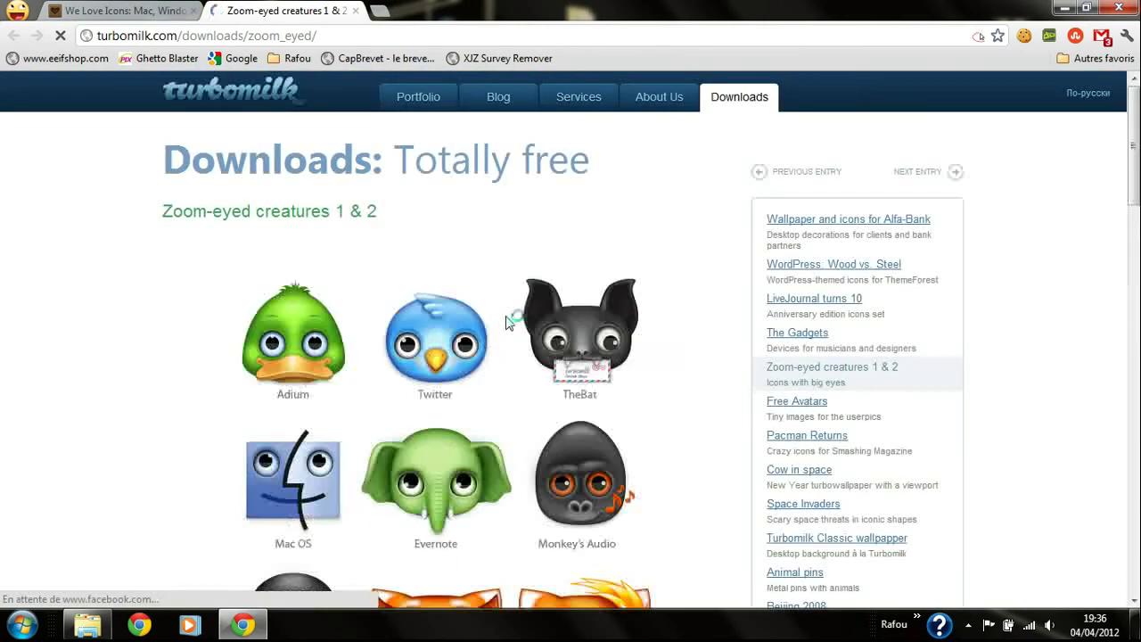
scroll(503, 286, down, 3)
scroll(481, 339, down, 2)
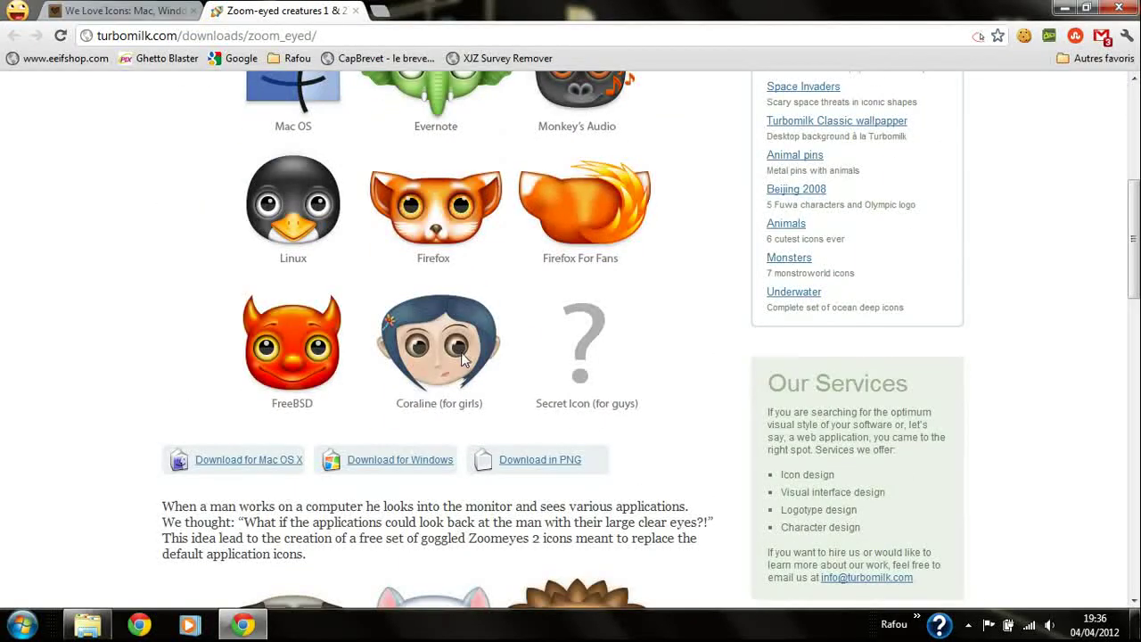
scroll(401, 339, up, 1)
scroll(347, 336, up, 2)
scroll(347, 336, down, 1)
scroll(385, 354, down, 5)
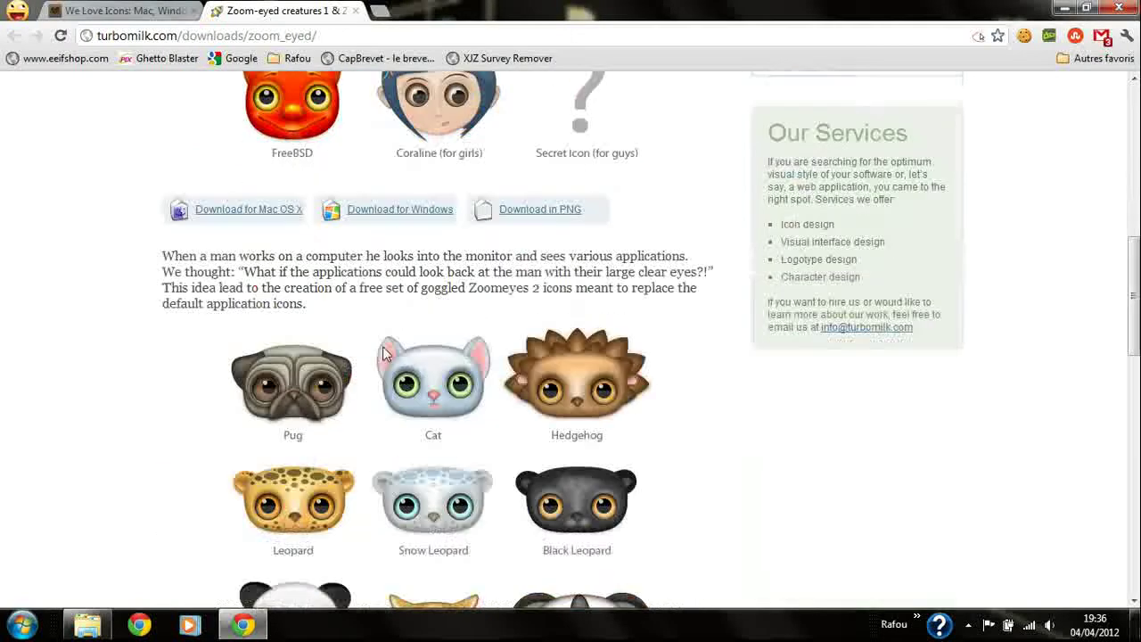
scroll(385, 354, down, 3)
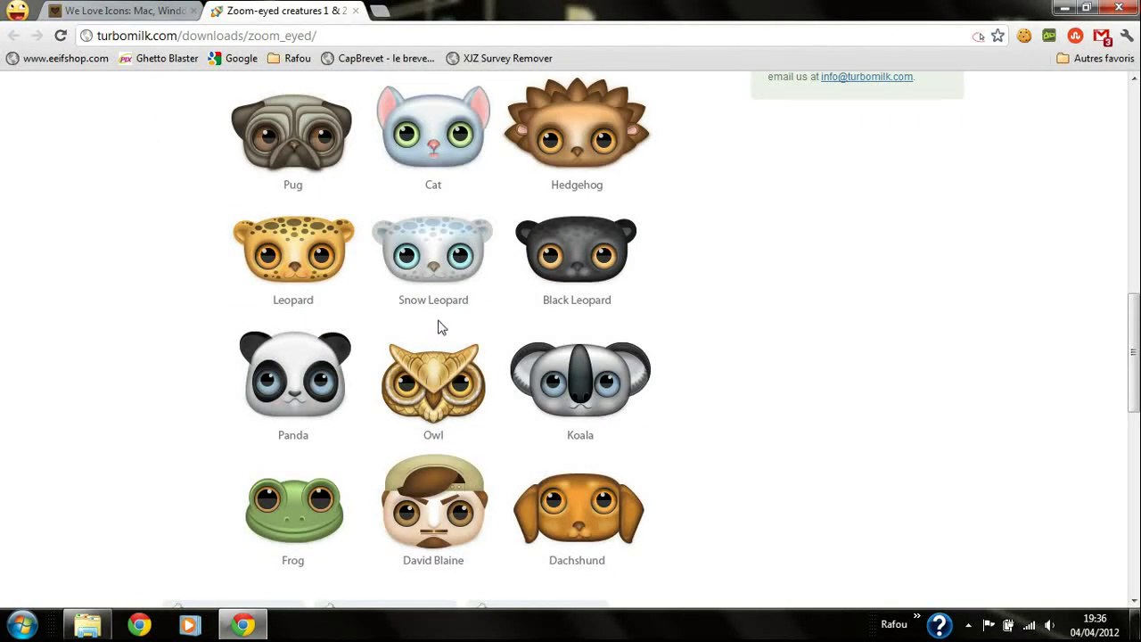
scroll(438, 326, up, 1)
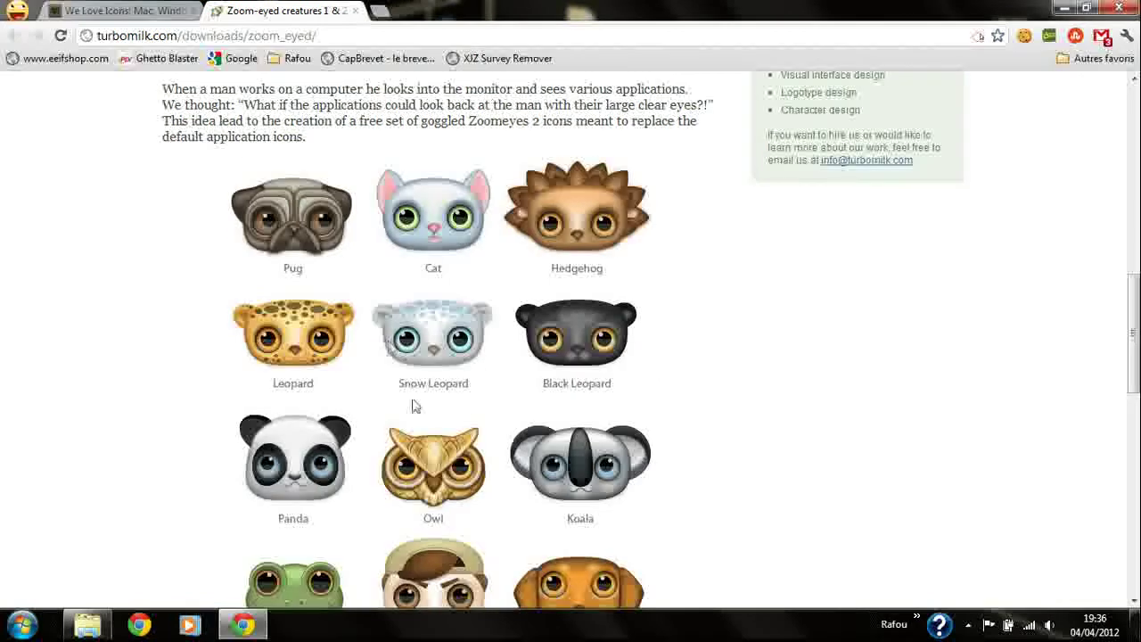
scroll(495, 377, down, 3)
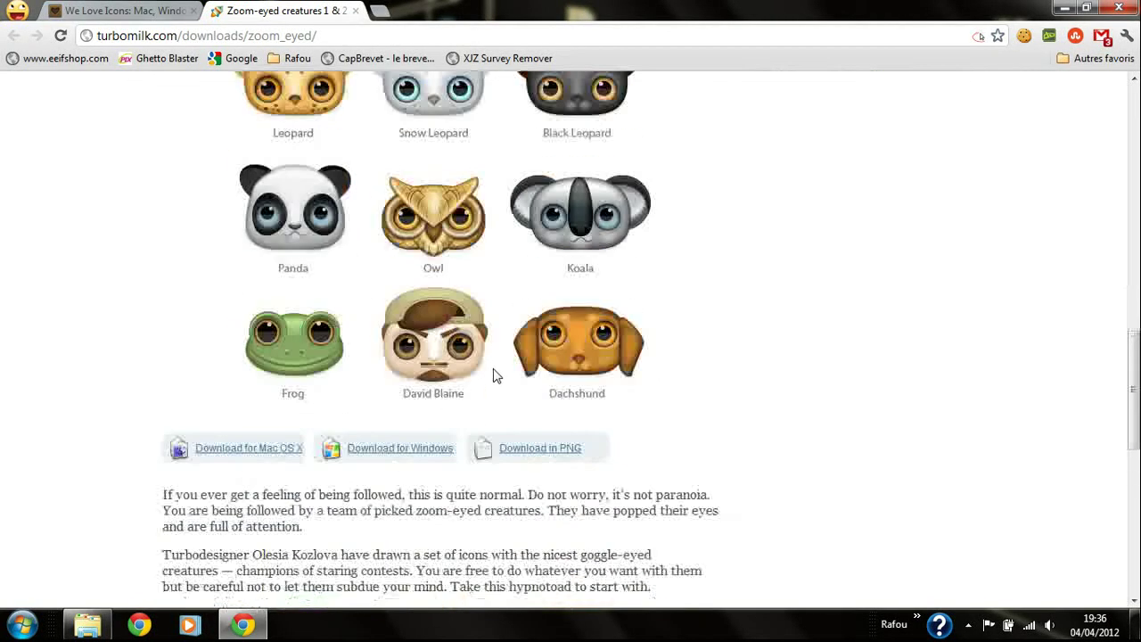
scroll(301, 334, up, 6)
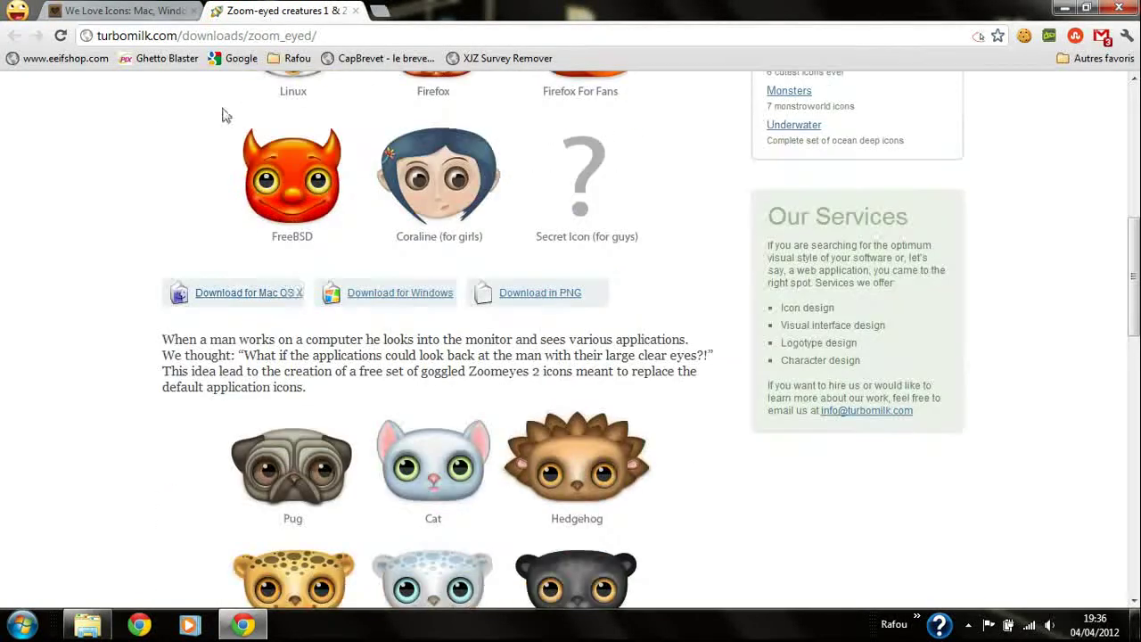
click(355, 11)
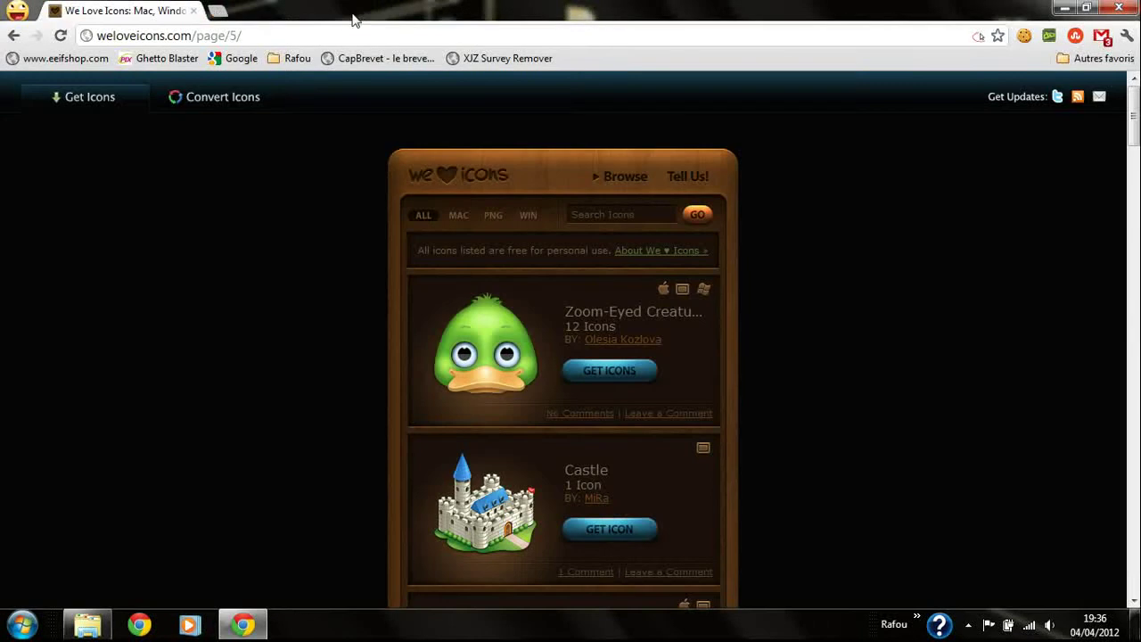
- Open the icon conversion site, then launch Paint.NET via Start search 'pain' and position it
click(208, 100)
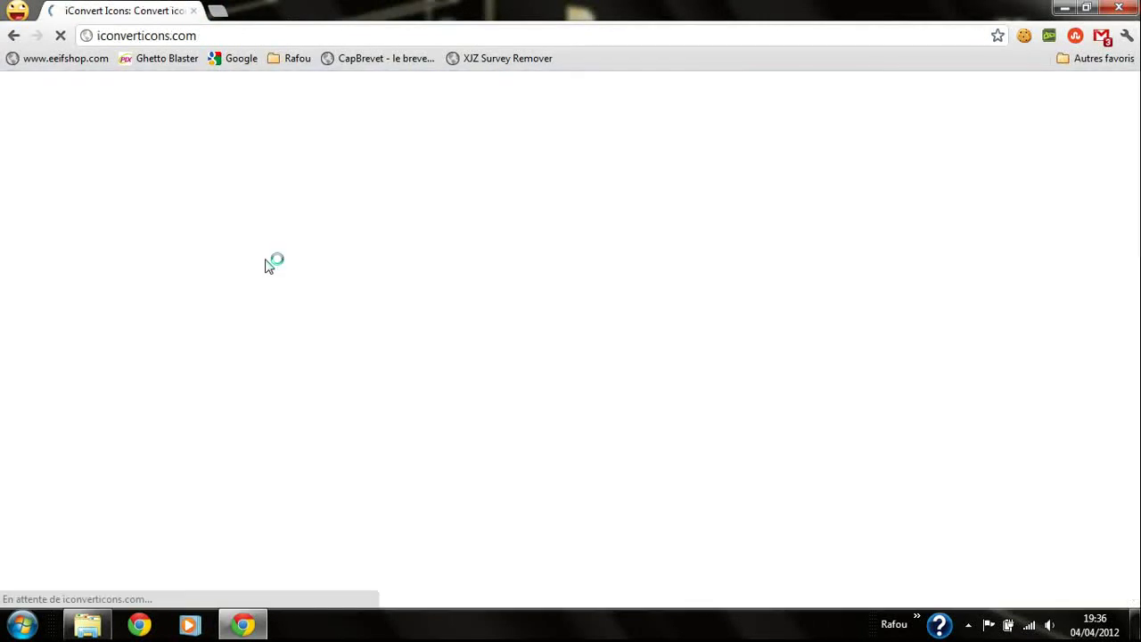
click(243, 624)
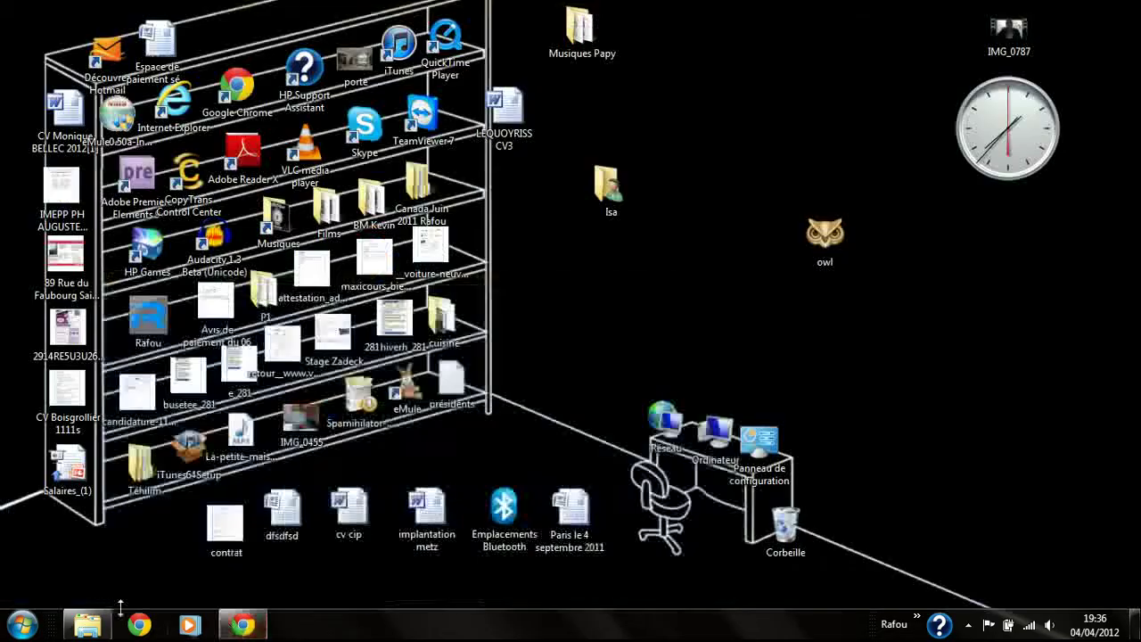
click(23, 624)
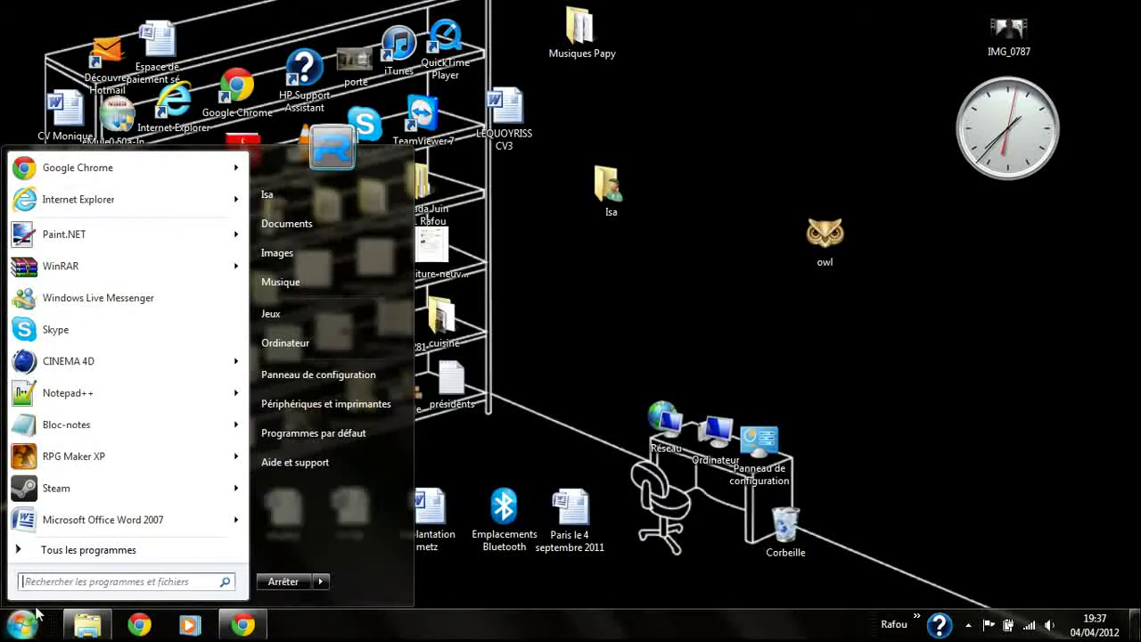
text(pain)
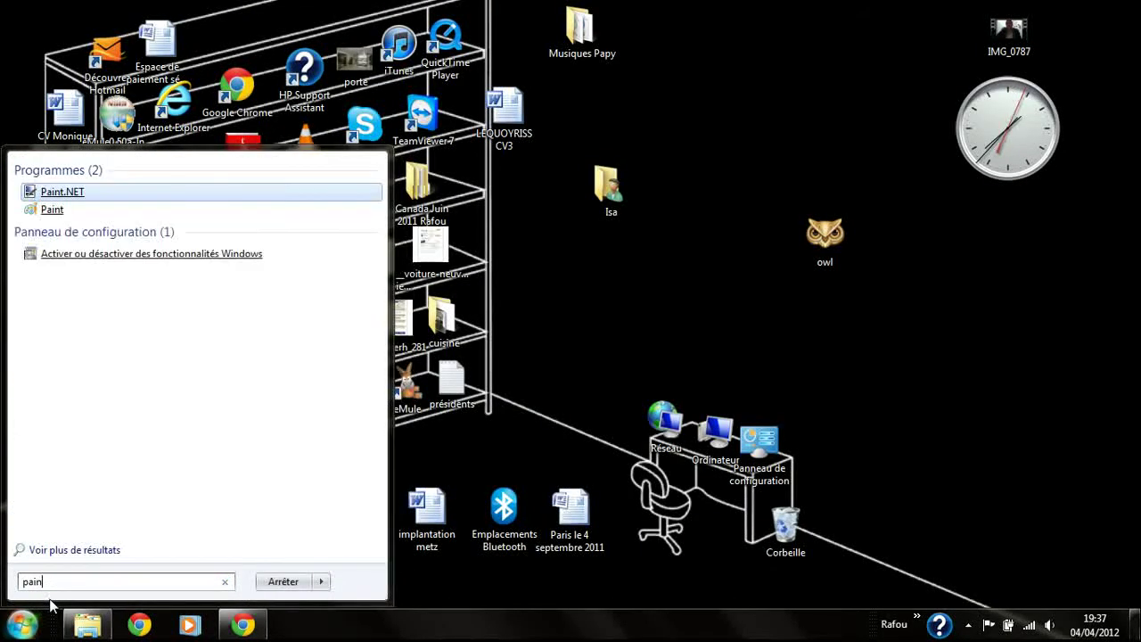
click(49, 192)
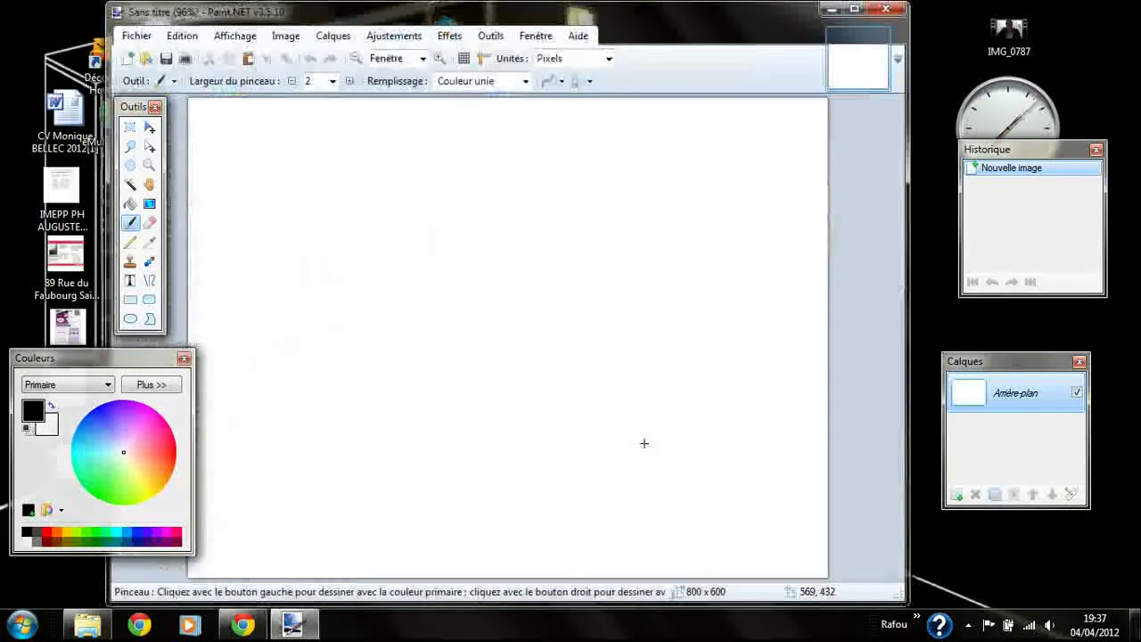
mouse_move(501, 21)
mouse_down()
mouse_move(524, 39)
mouse_move(513, 1)
mouse_up()
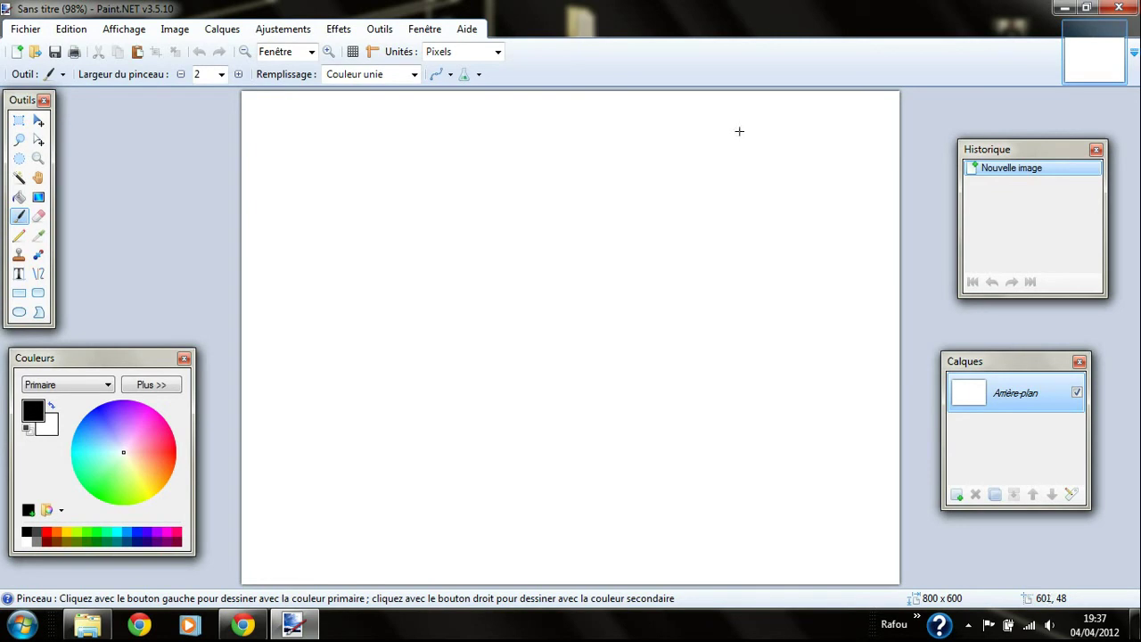
click(1070, 493)
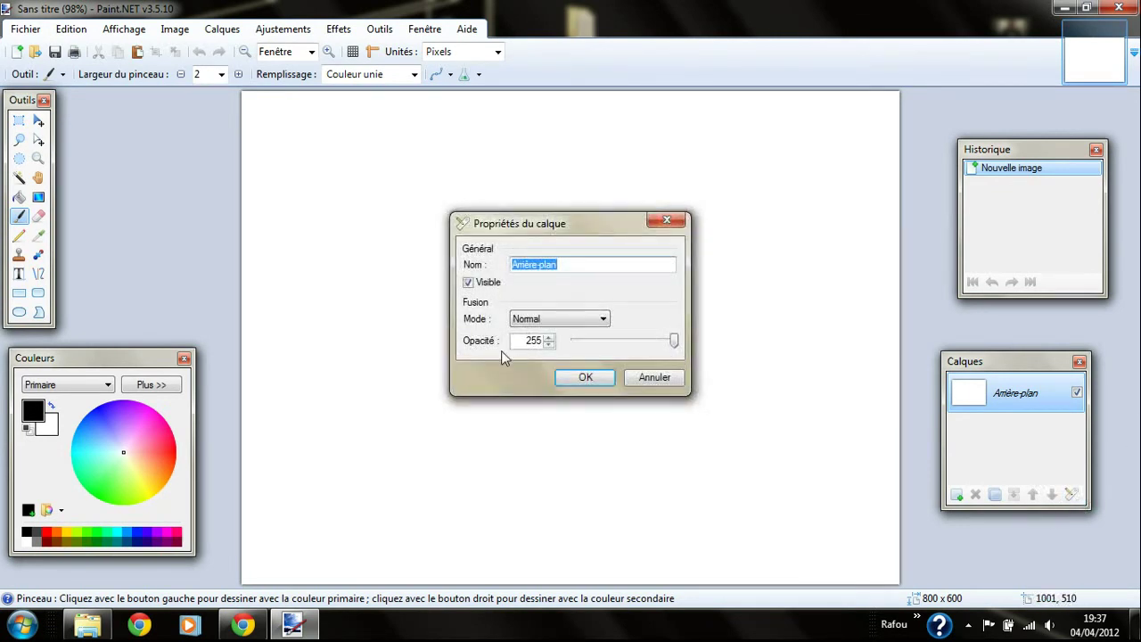
click(575, 319)
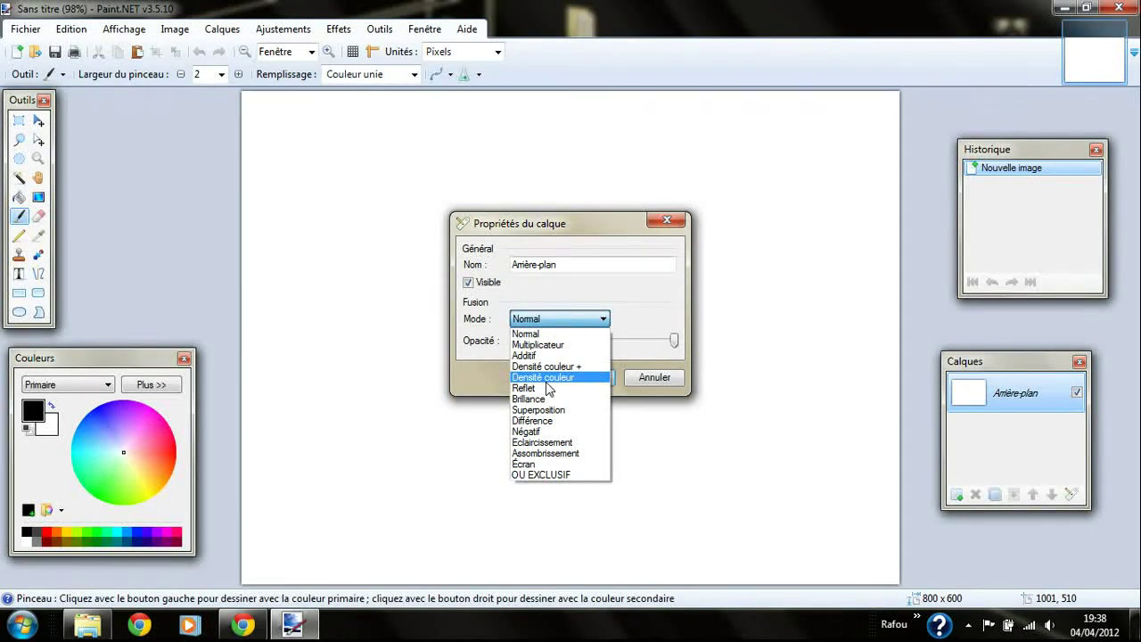
click(579, 334)
click(640, 376)
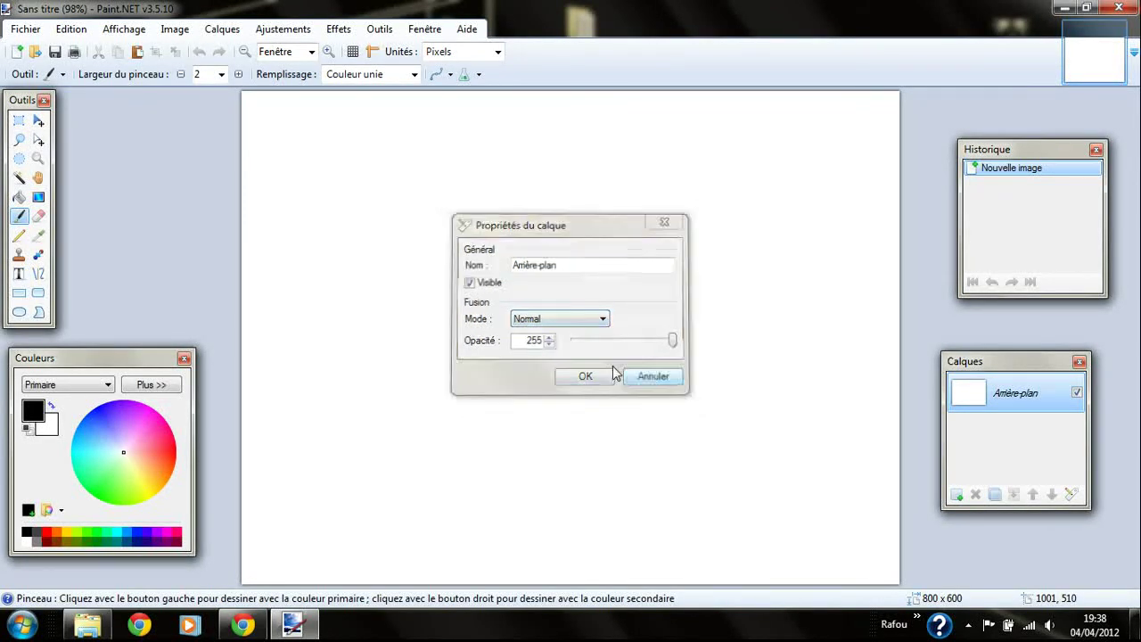
- With the Ellipse tool, set blue primary and black secondary colours, then undo two test circles
click(19, 311)
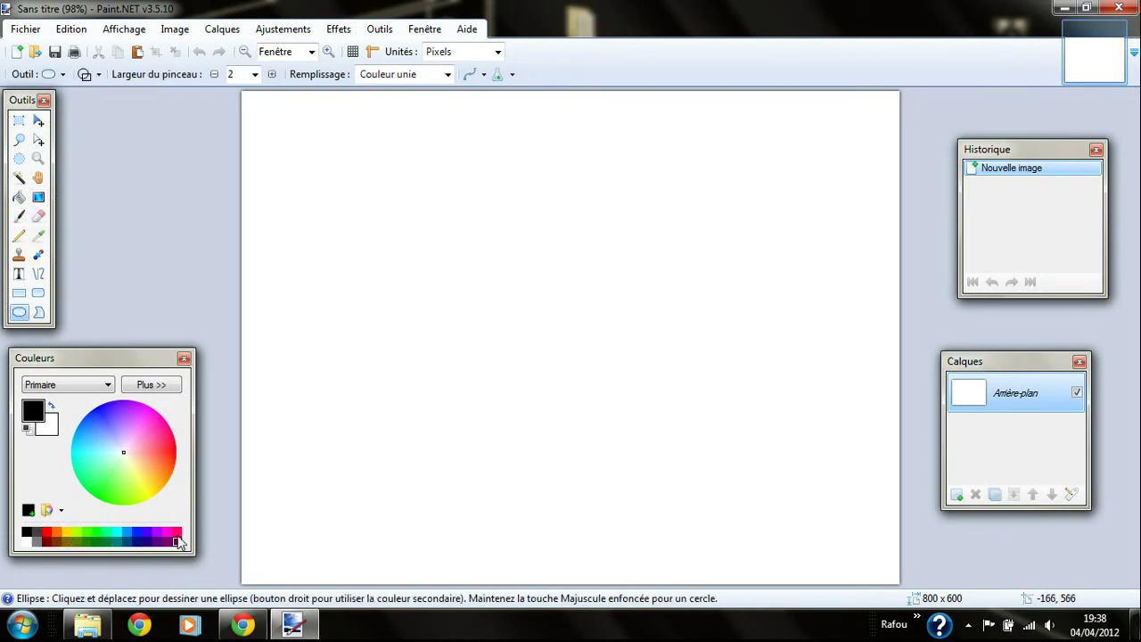
click(129, 534)
right_click(28, 533)
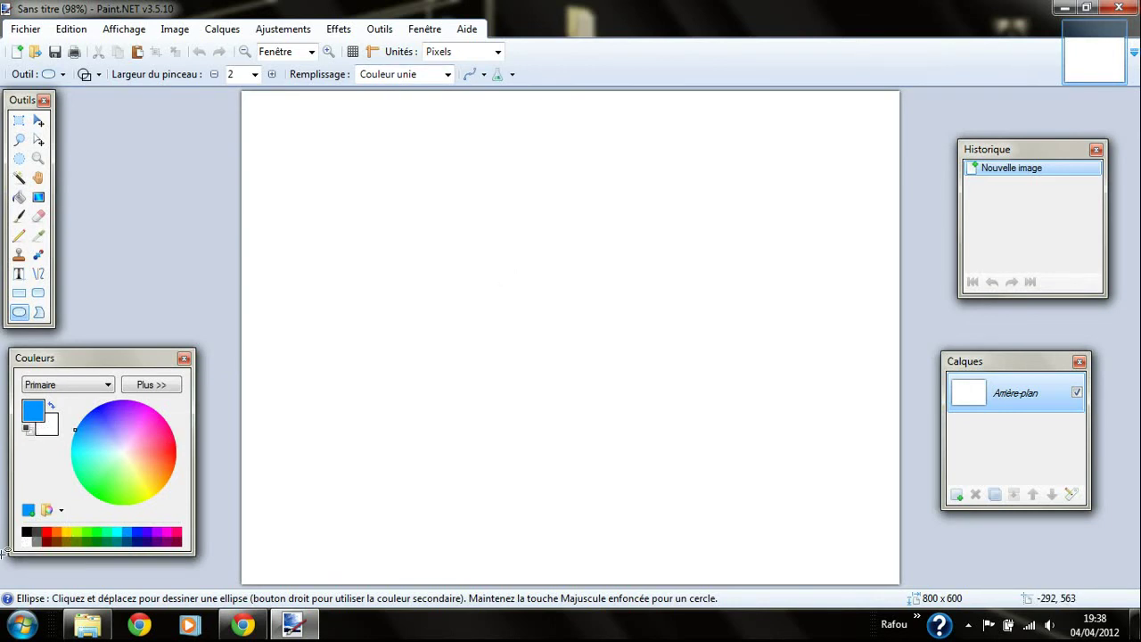
right_click(27, 533)
drag(432, 279, 665, 476)
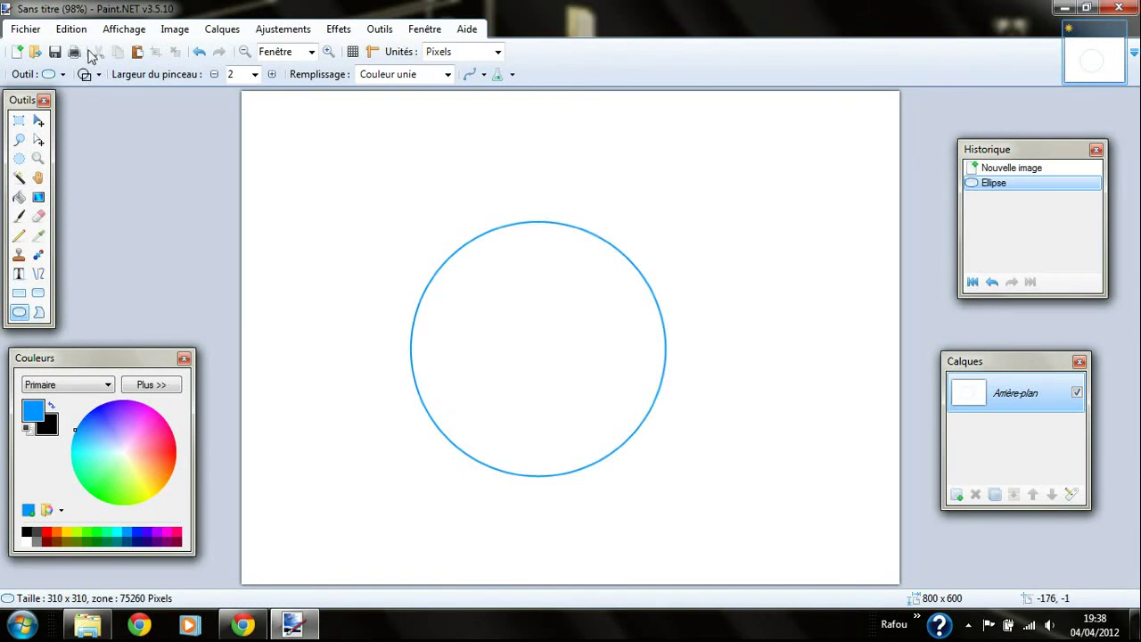
drag(446, 259, 629, 436)
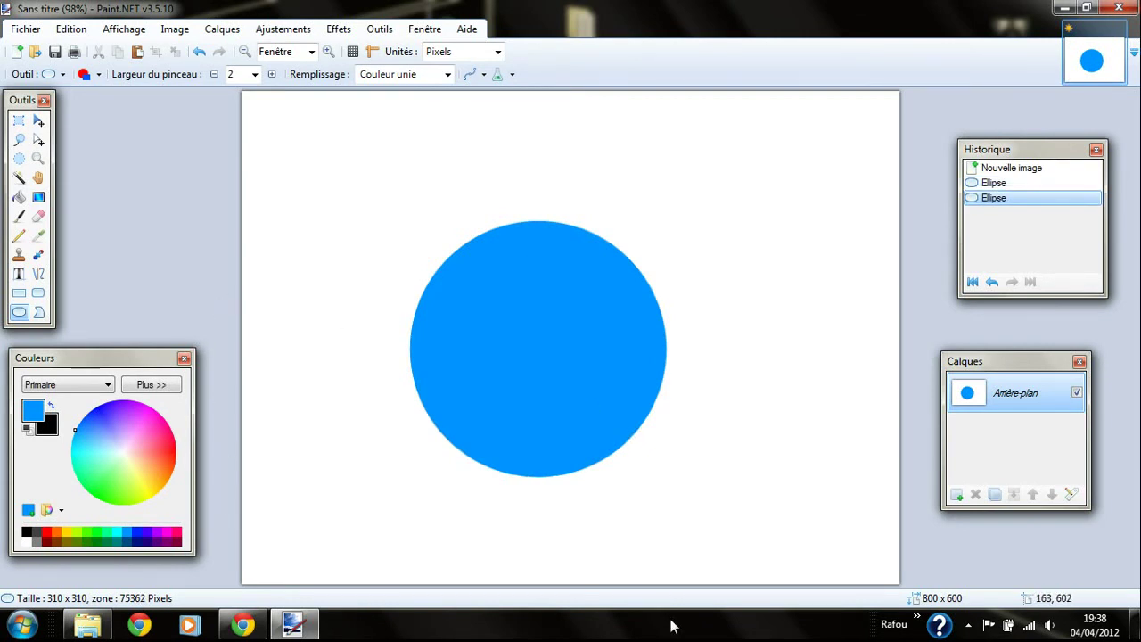
key(ctrl+z)
key(ctrl+z)
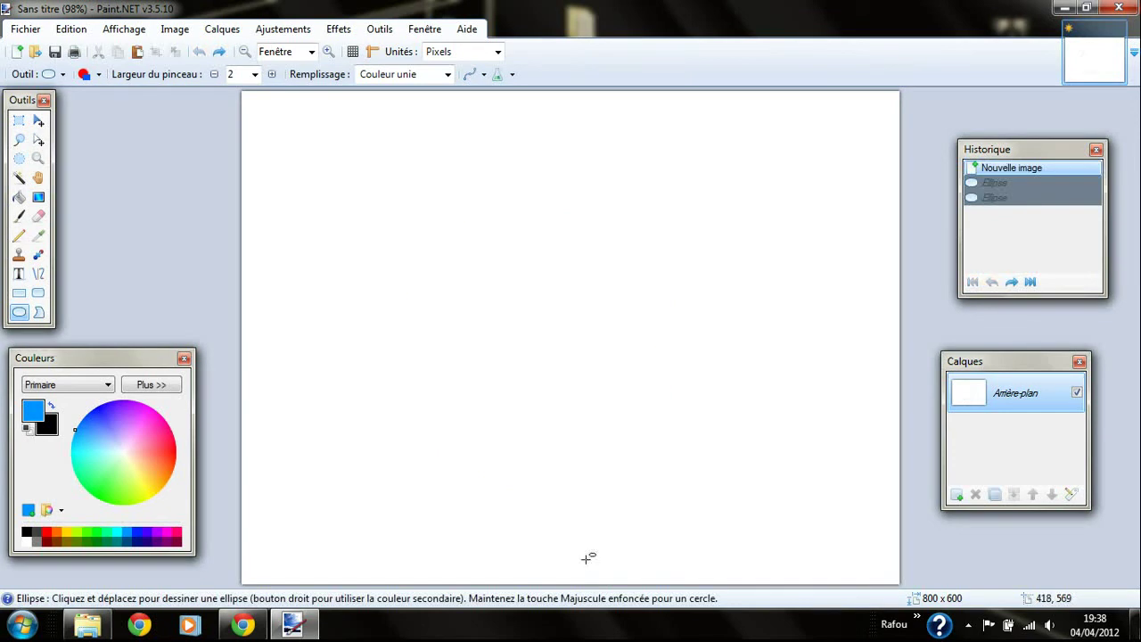
- Cut the whole image to transparency and draw a filled blue circle about 388 pixels across
key(ctrl+a)
key(ctrl+x)
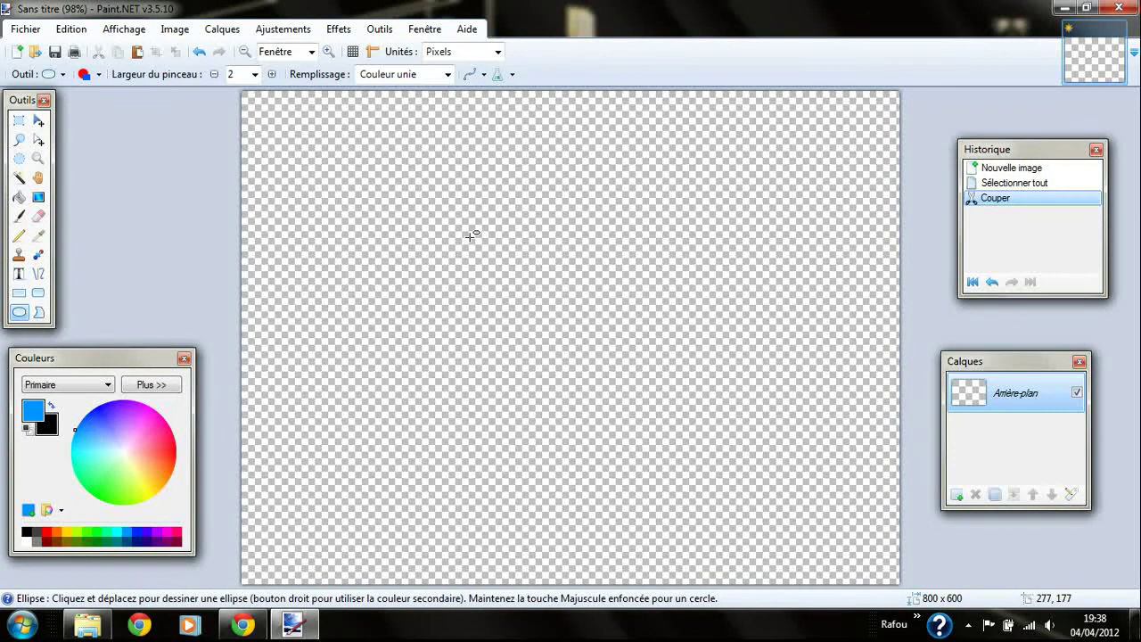
drag(470, 236, 662, 429)
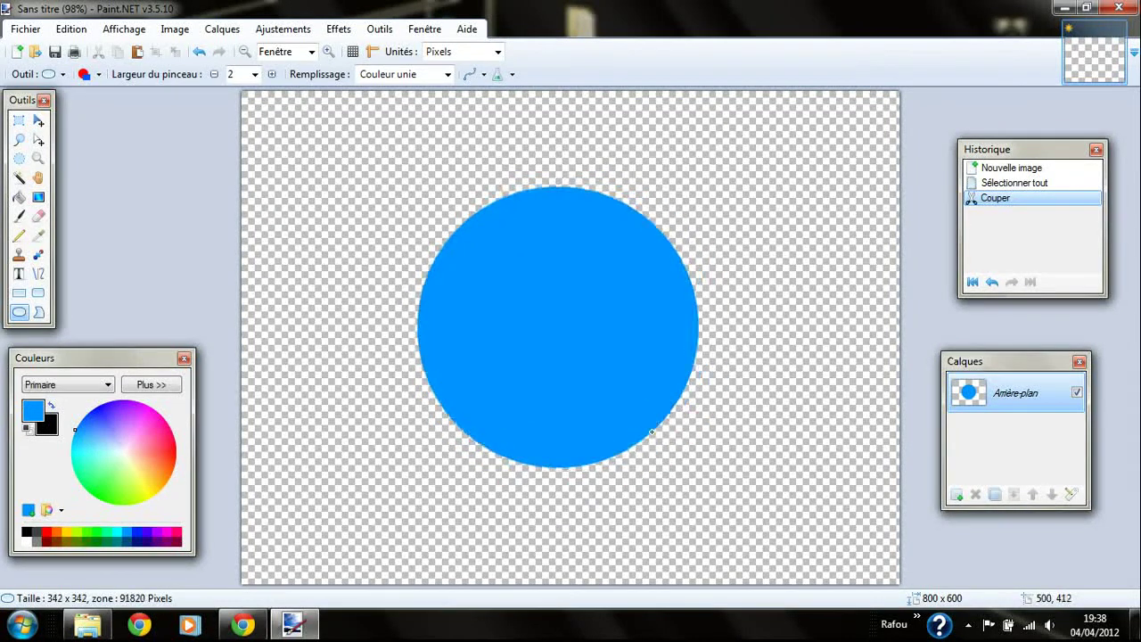
drag(662, 429, 681, 458)
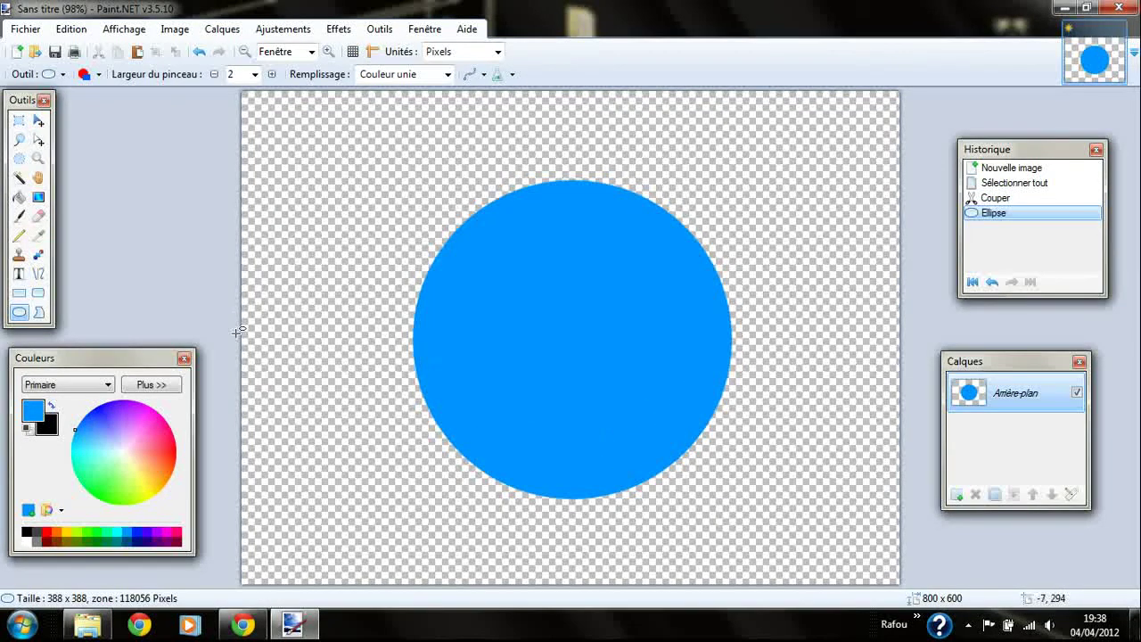
- Apply a dark blue Drop Shadow to the circle with Blur Radius 10 and Widening Radius 8
click(338, 28)
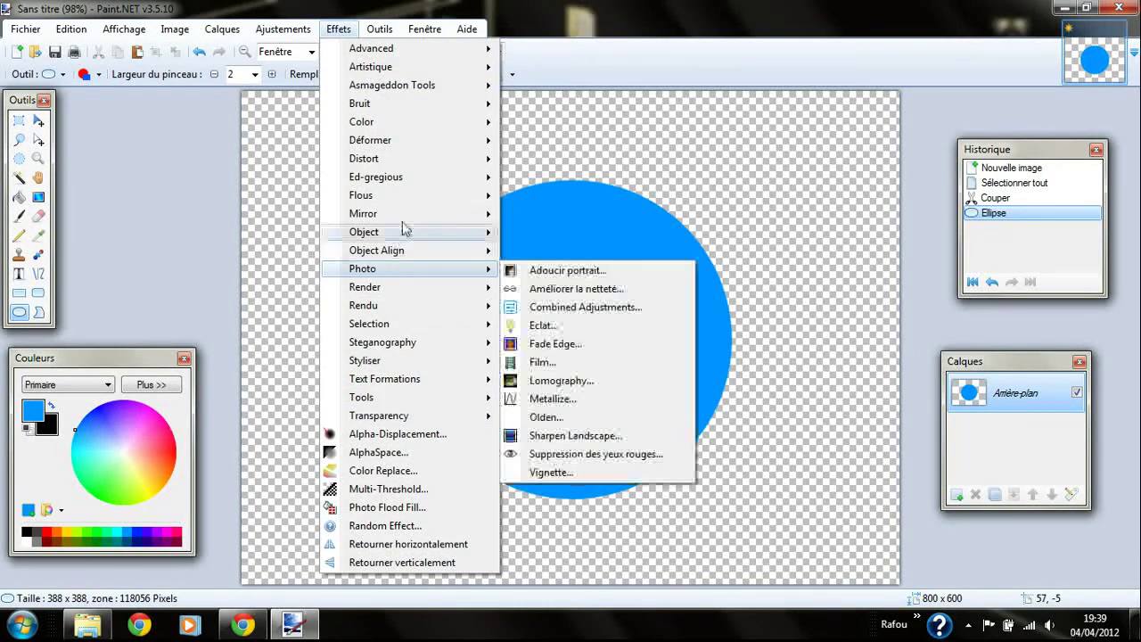
mouse_move(374, 232)
click(551, 256)
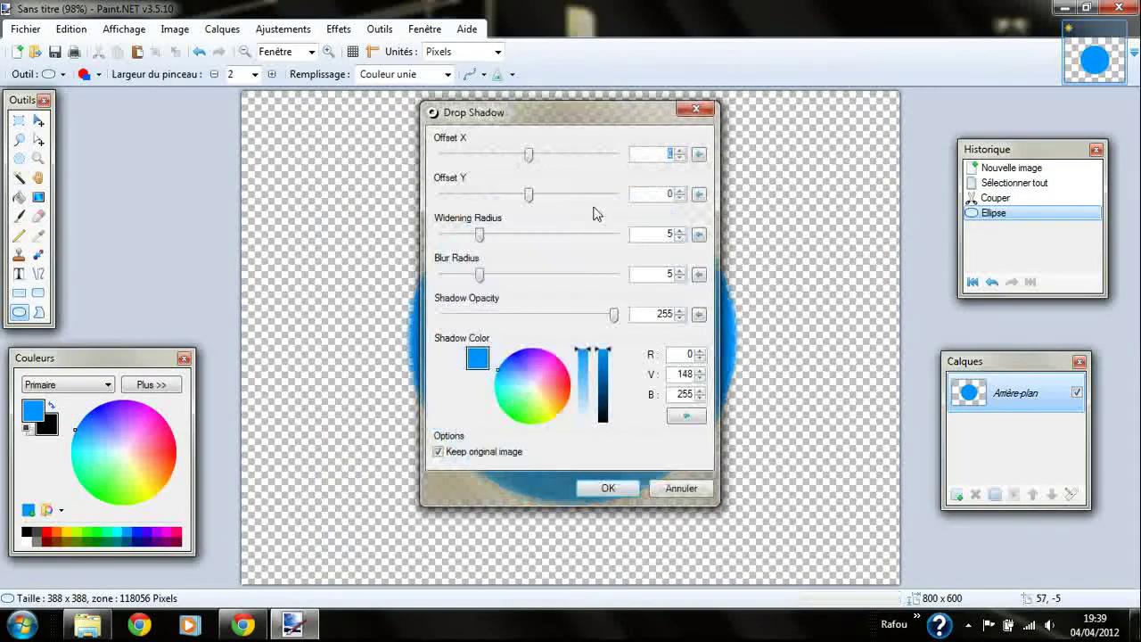
mouse_move(603, 399)
mouse_down()
mouse_move(615, 439)
mouse_move(606, 406)
mouse_up()
mouse_move(583, 116)
mouse_down()
mouse_move(945, 149)
mouse_move(942, 117)
mouse_up()
drag(840, 276, 880, 279)
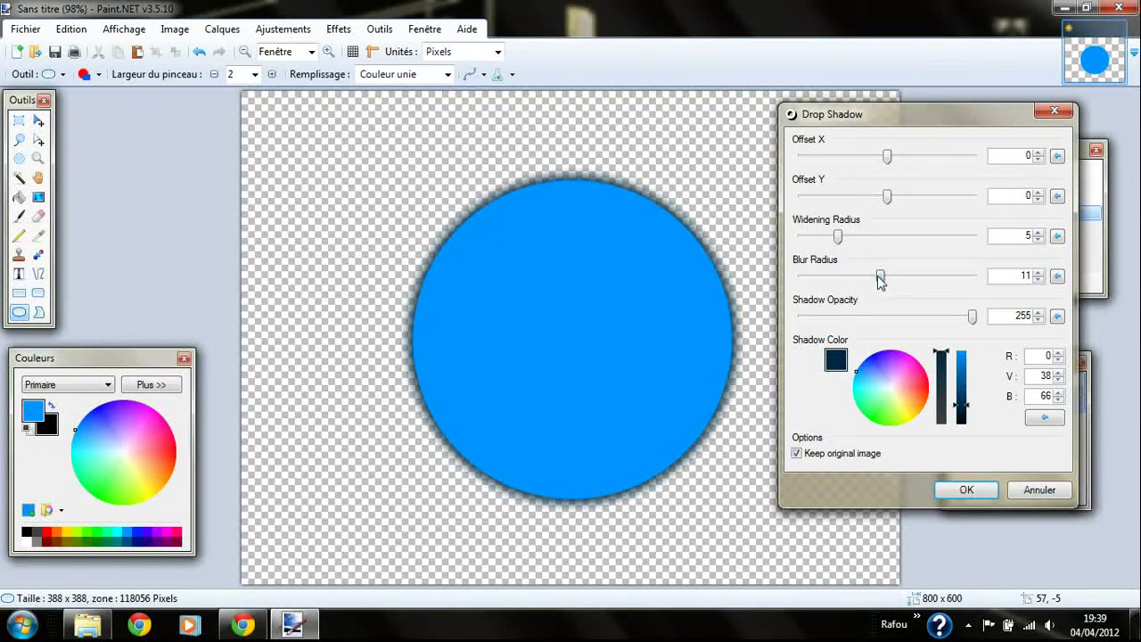
drag(842, 239, 860, 244)
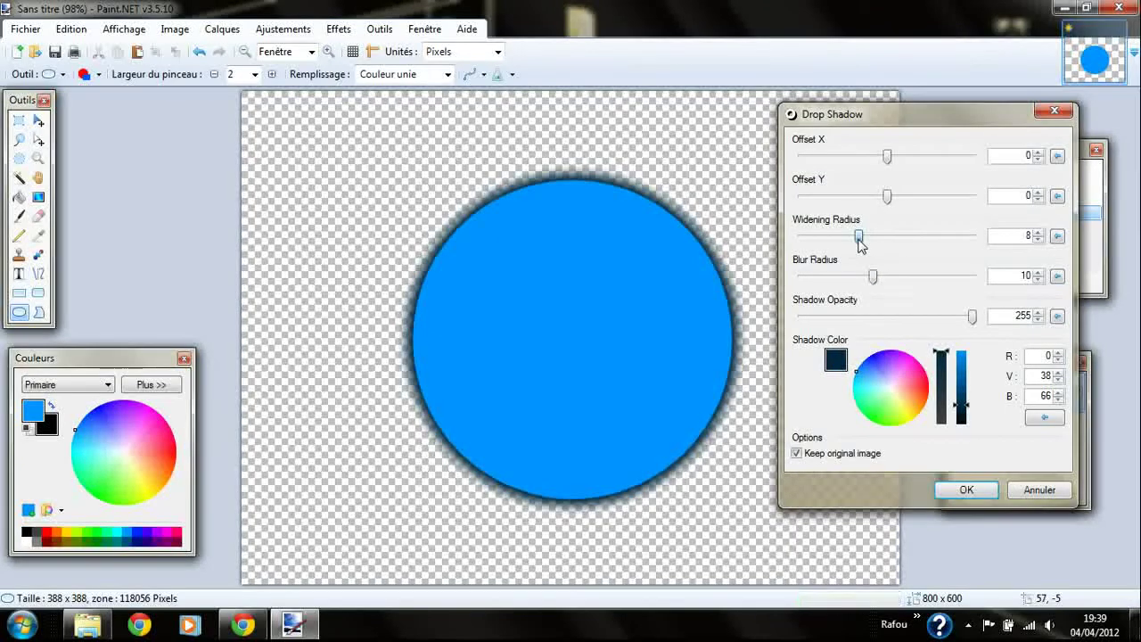
click(966, 489)
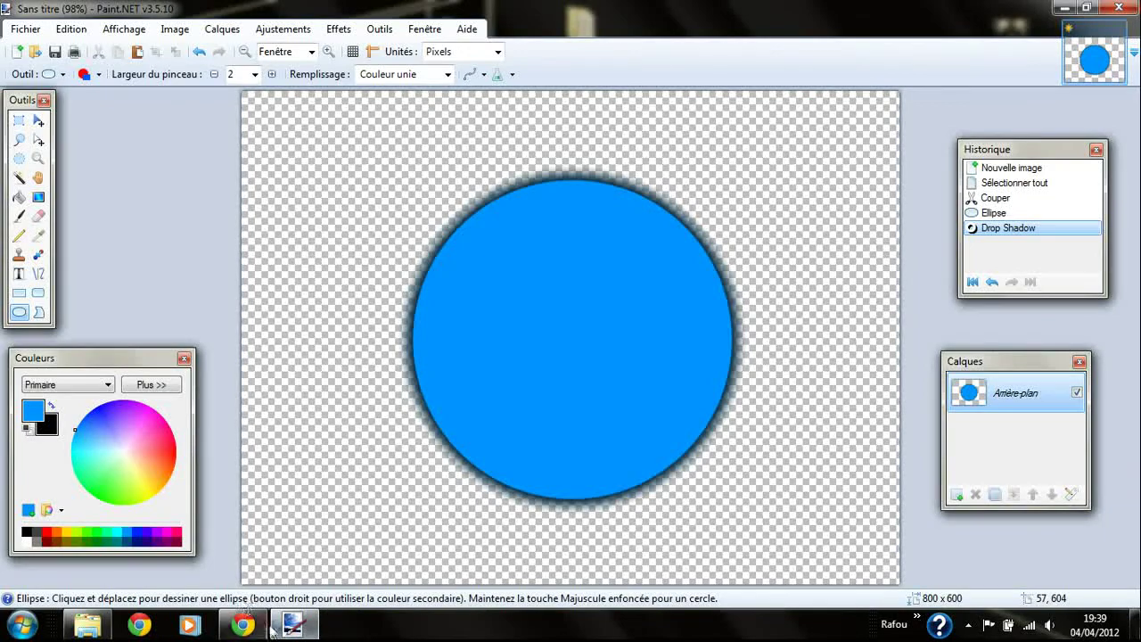
- Search Google for 'render mario' in a new Chrome tab and switch to Images results
click(241, 543)
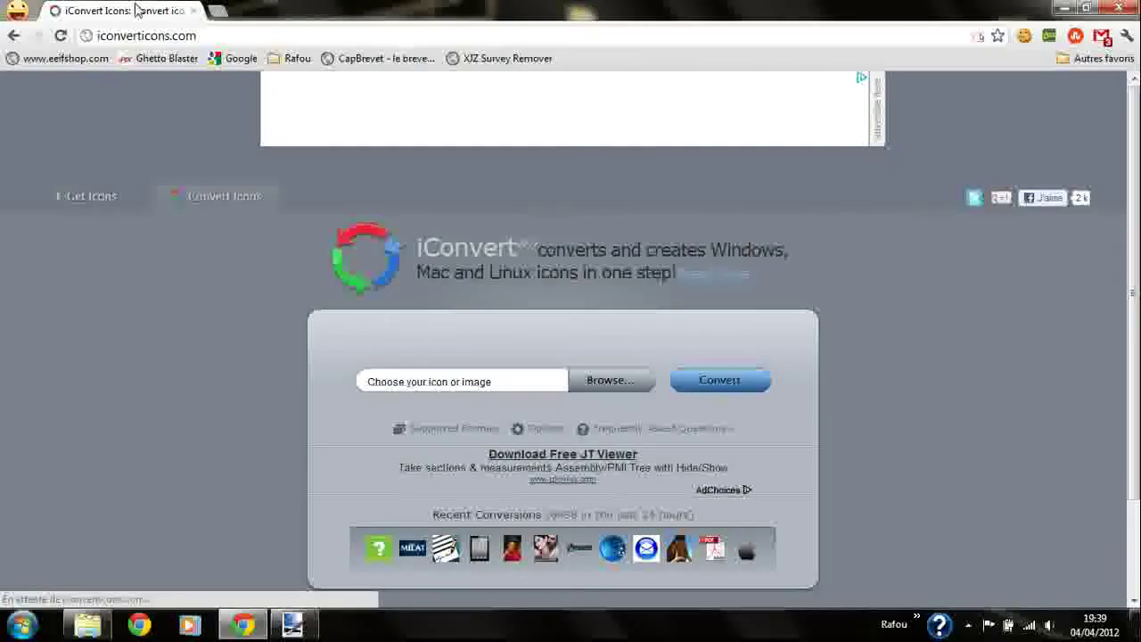
click(219, 10)
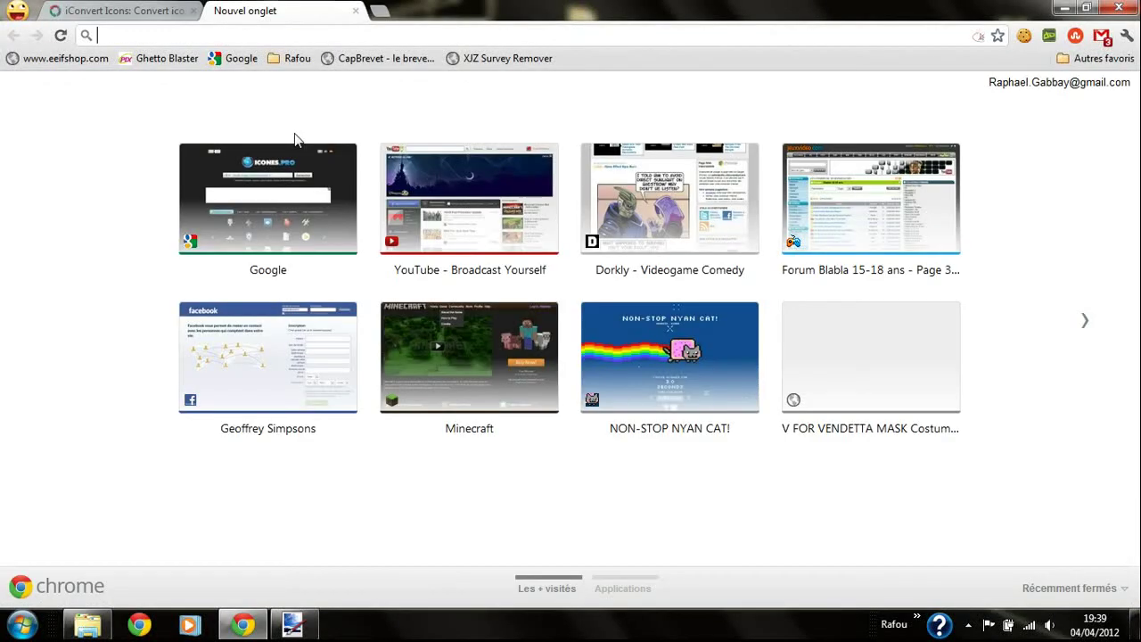
text(rendez)
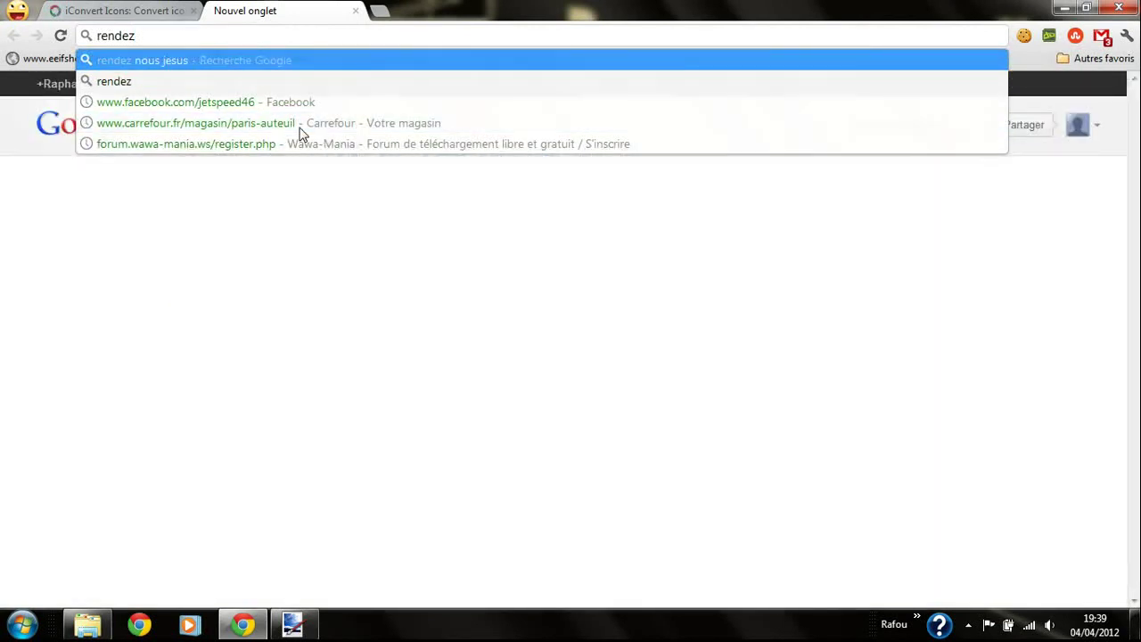
key(BackSpace)
text(r)
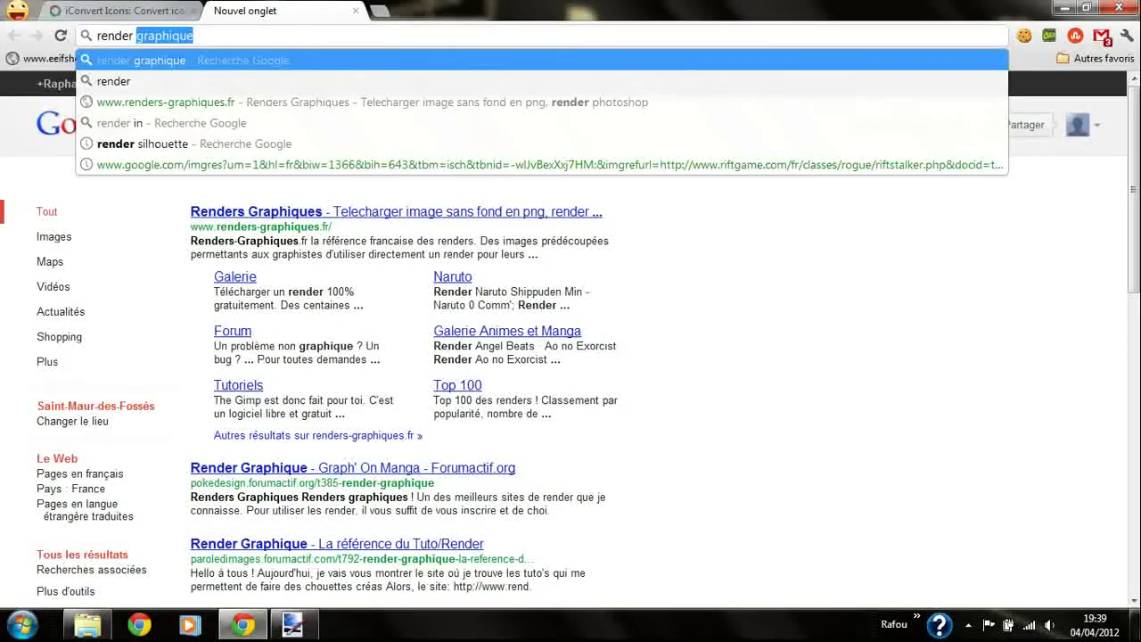
text(mario)
click(301, 128)
key(Return)
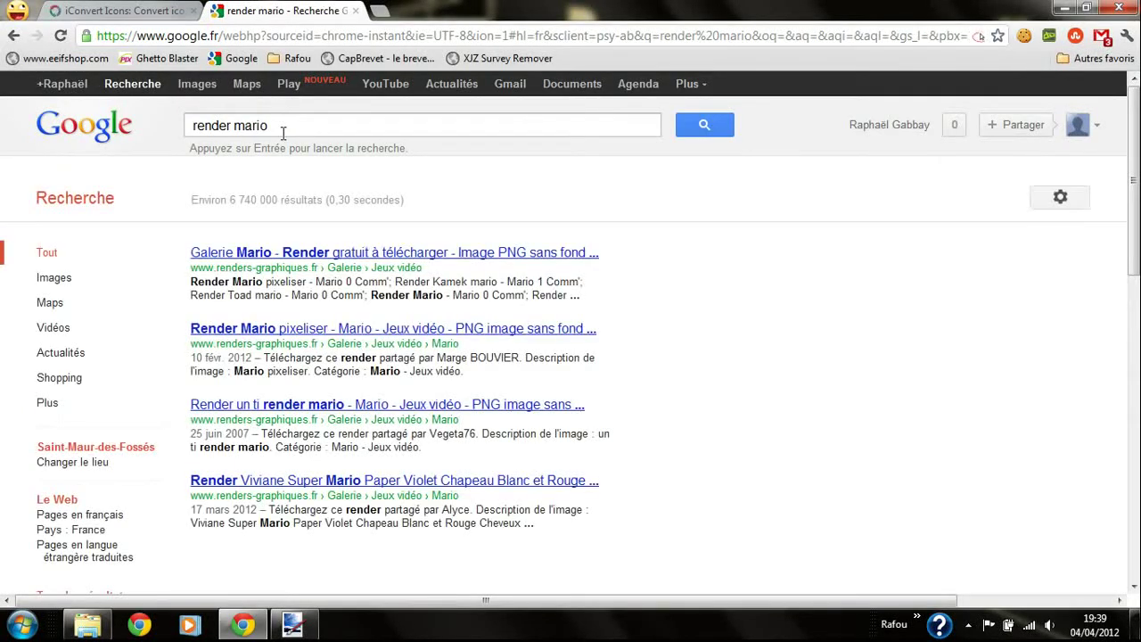
click(197, 84)
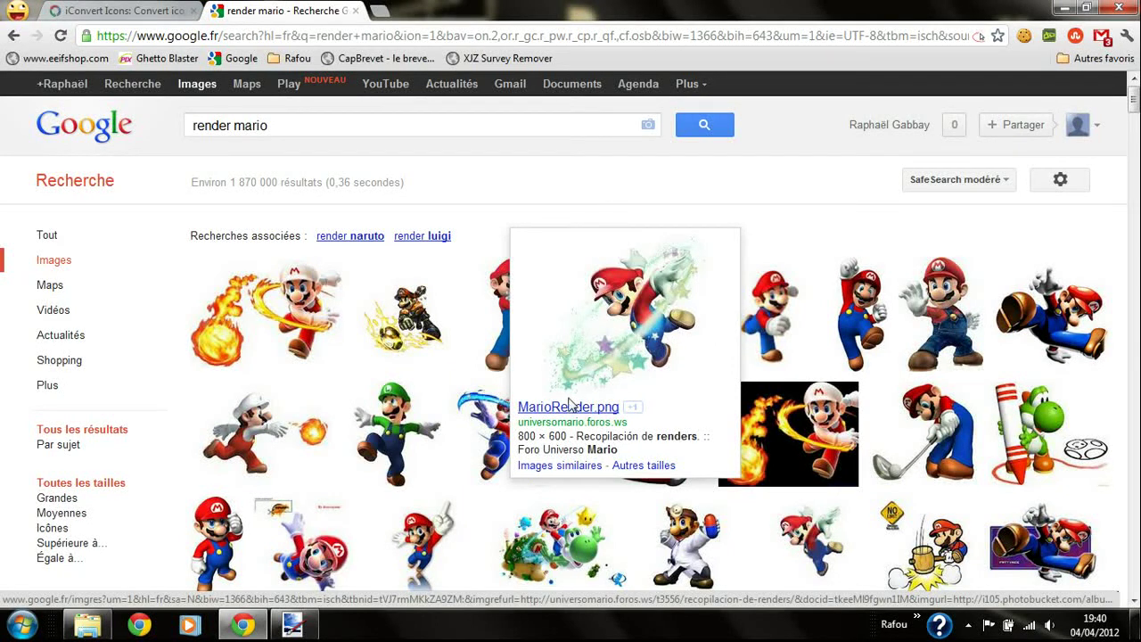
mouse_move(941, 316)
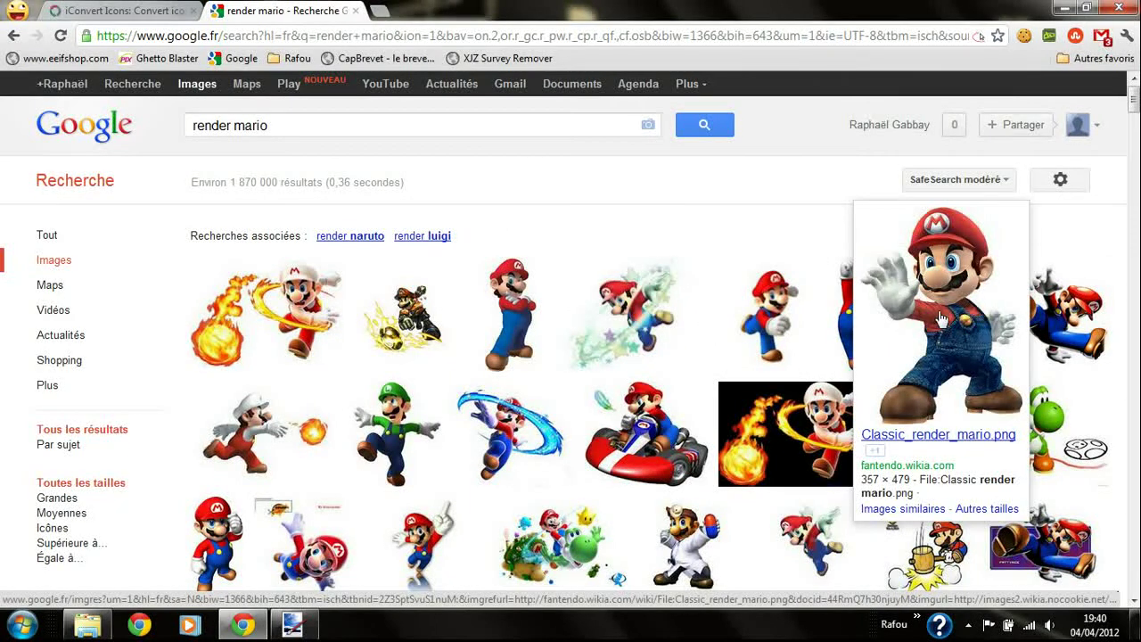
- Copy the Classic_render_mario.png image and paste it onto the Paint.NET canvas over the circle
click(948, 318)
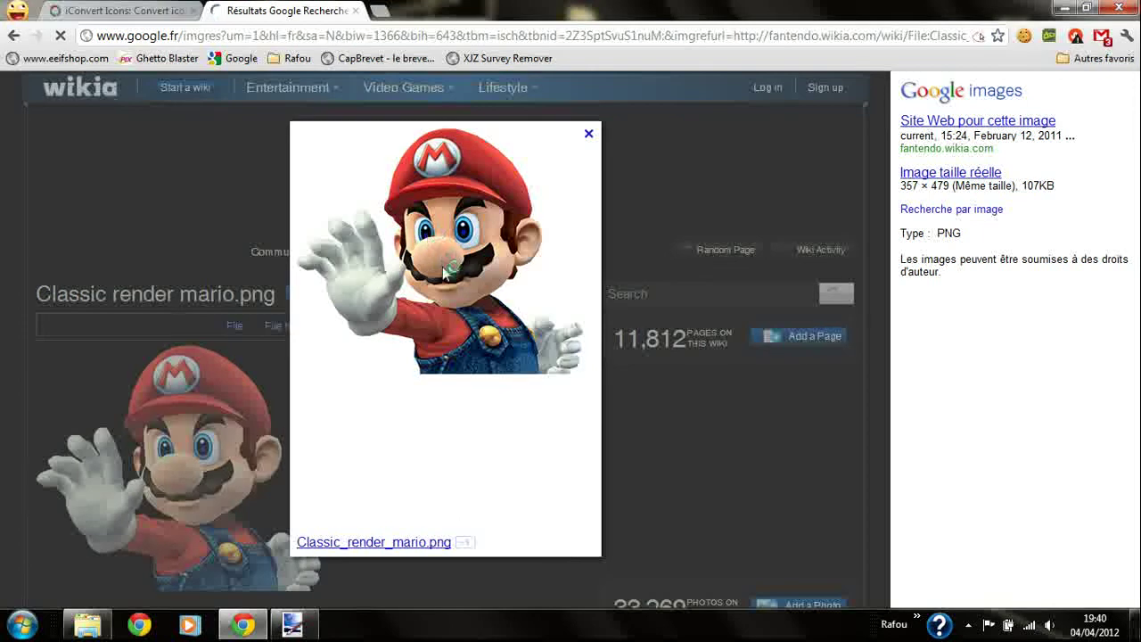
right_click(449, 283)
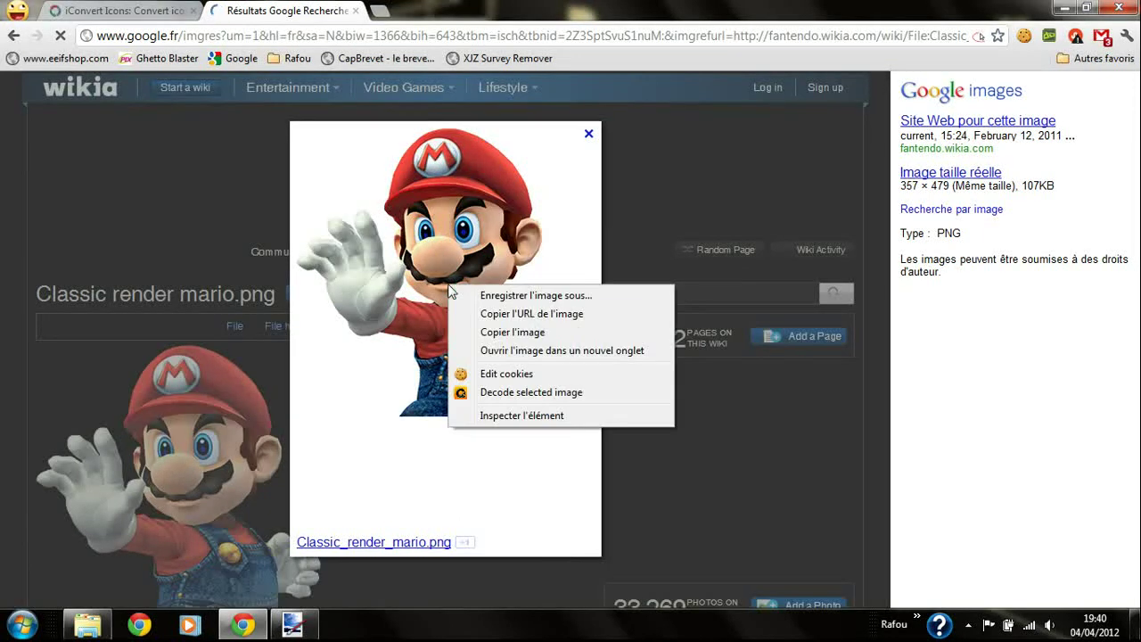
click(491, 333)
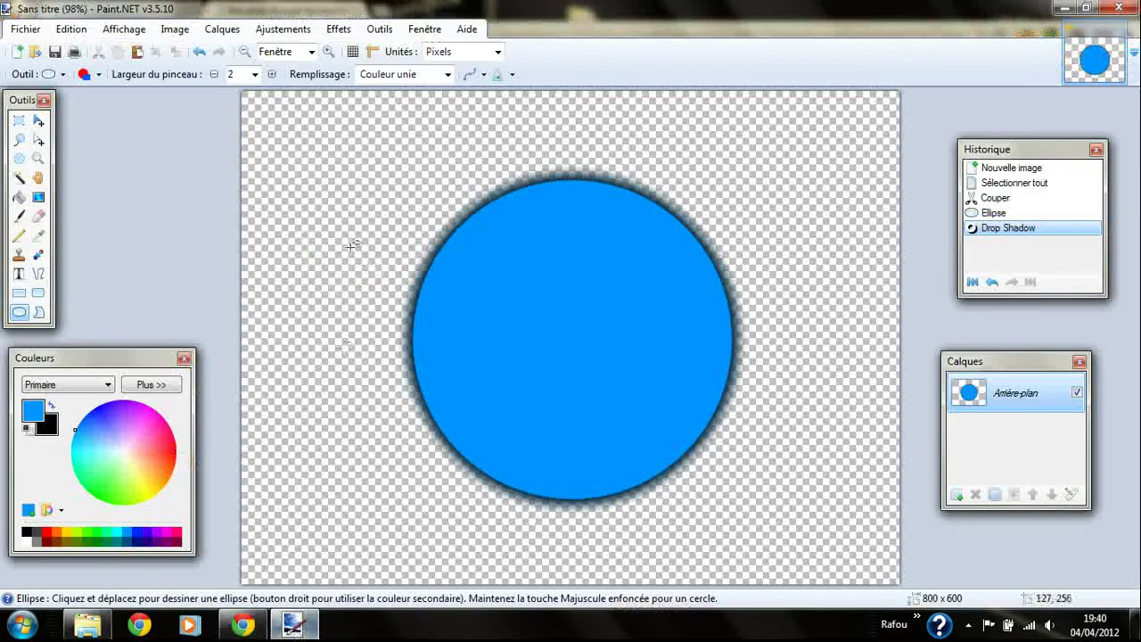
click(293, 624)
click(137, 51)
mouse_move(426, 249)
mouse_down()
mouse_move(599, 298)
mouse_move(480, 288)
mouse_up()
- Undo the Mario paste, add a new empty layer, and clear the incomplete Mario pasted there
key(ctrl+z)
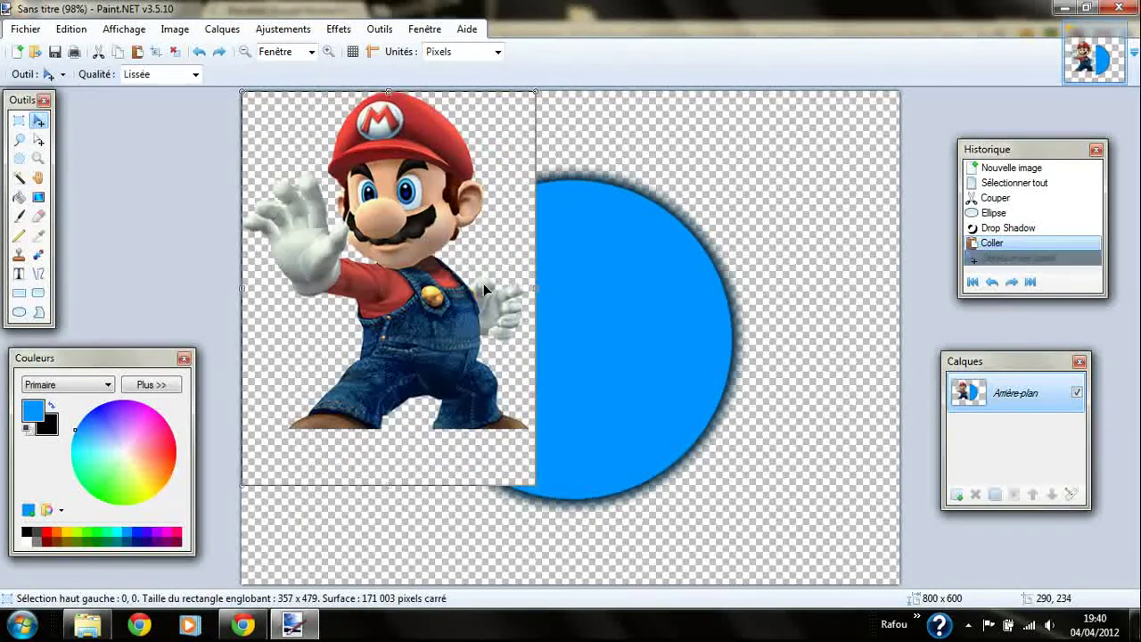
key(ctrl+z)
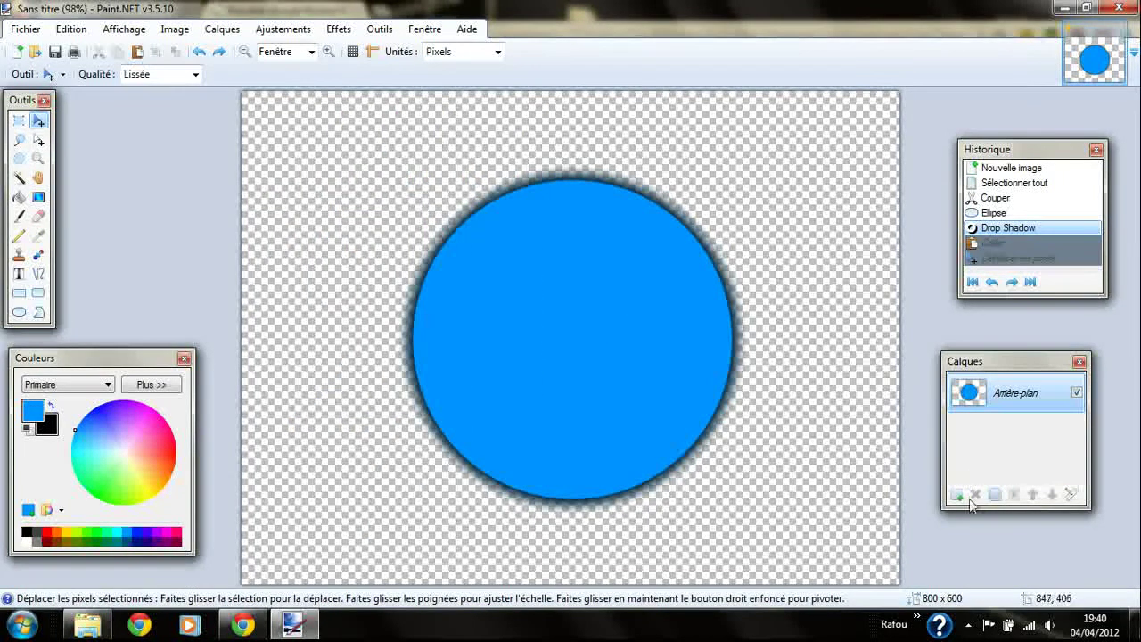
click(956, 494)
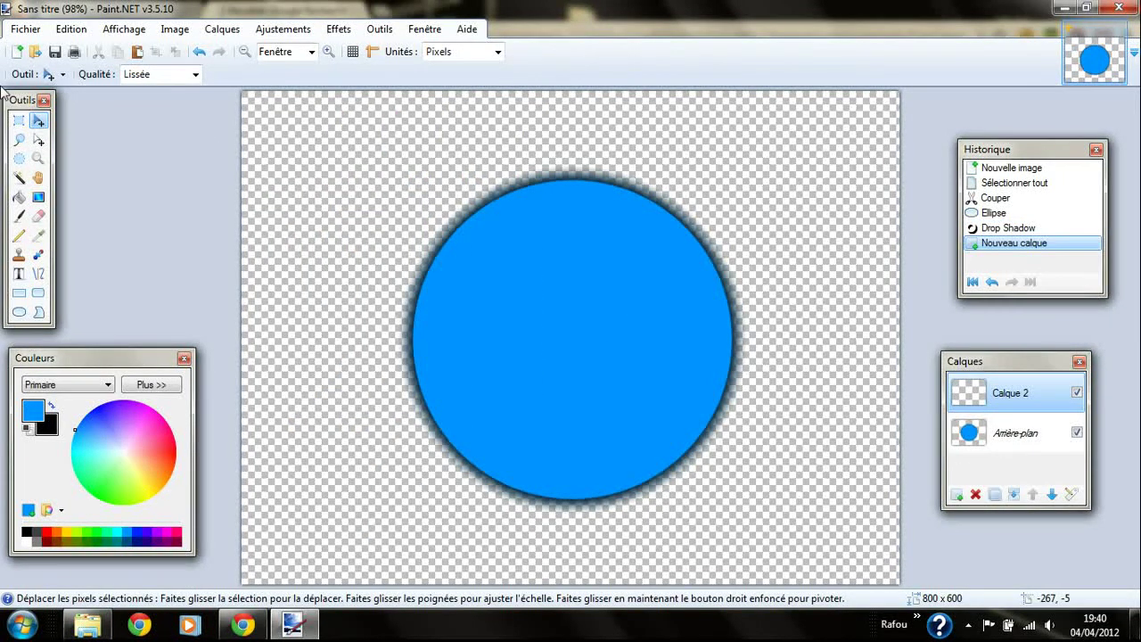
click(137, 52)
drag(486, 303, 624, 339)
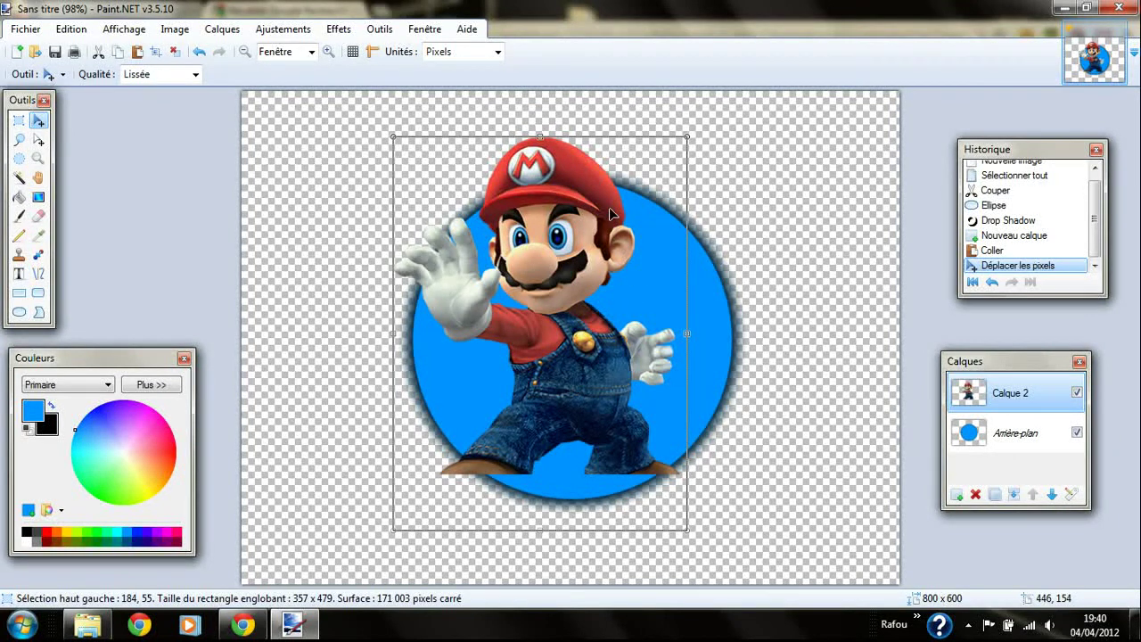
key(Delete)
- Reopen the Classic_render_mario.png preview from the render mario results and copy the full image
click(243, 624)
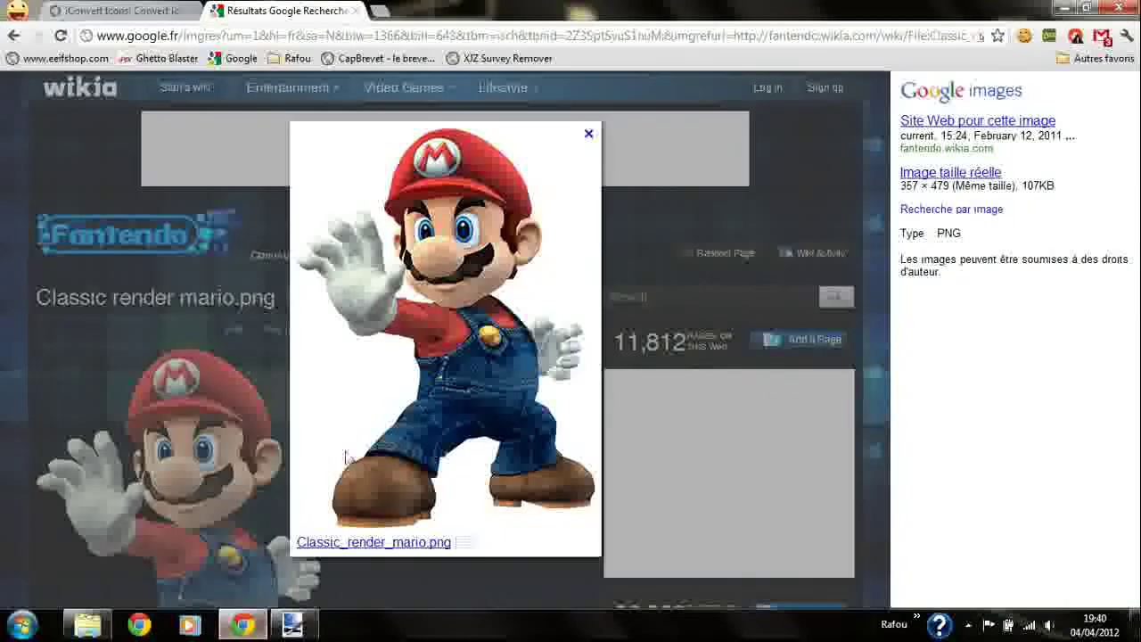
click(13, 36)
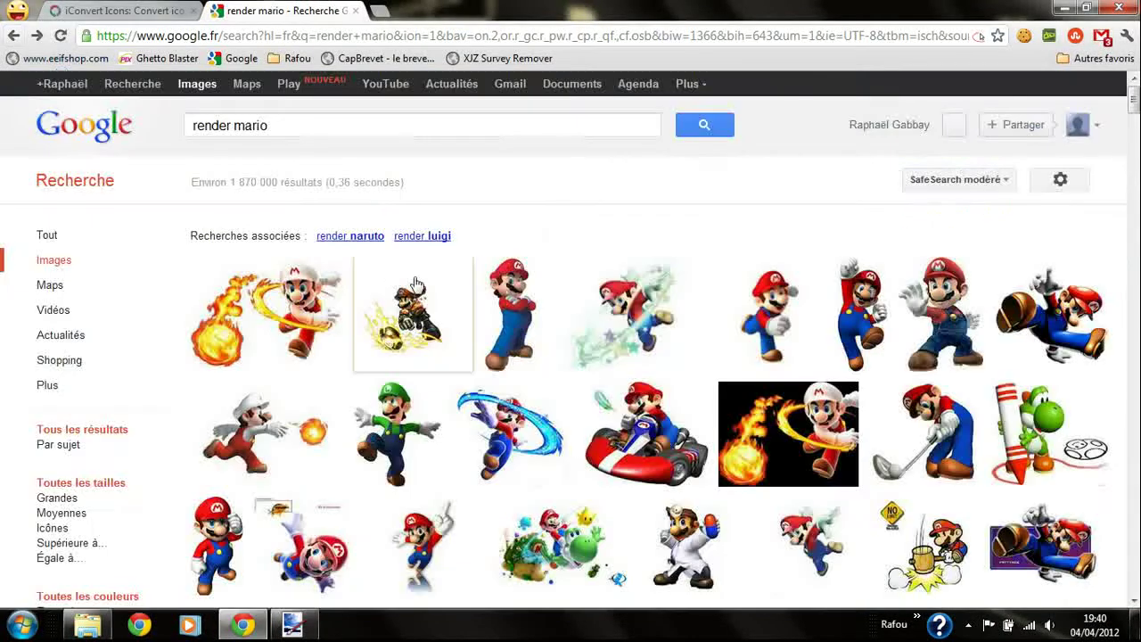
click(918, 330)
right_click(458, 329)
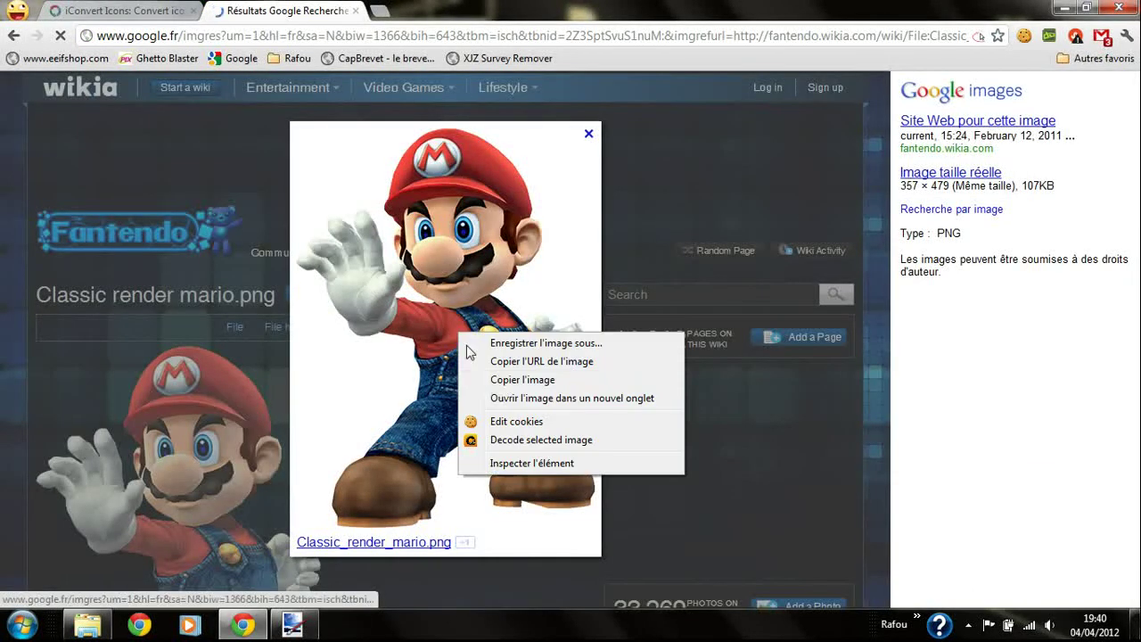
click(499, 384)
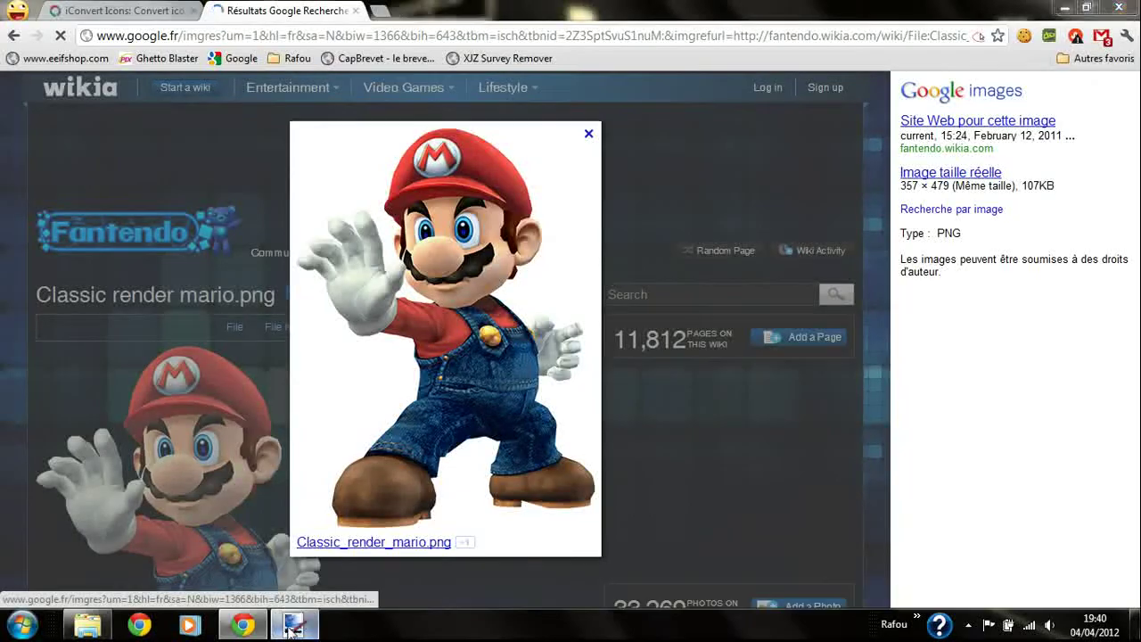
click(292, 624)
- Paste the full Mario on the new layer, shrink and centre it in the circle, then deselect
click(136, 50)
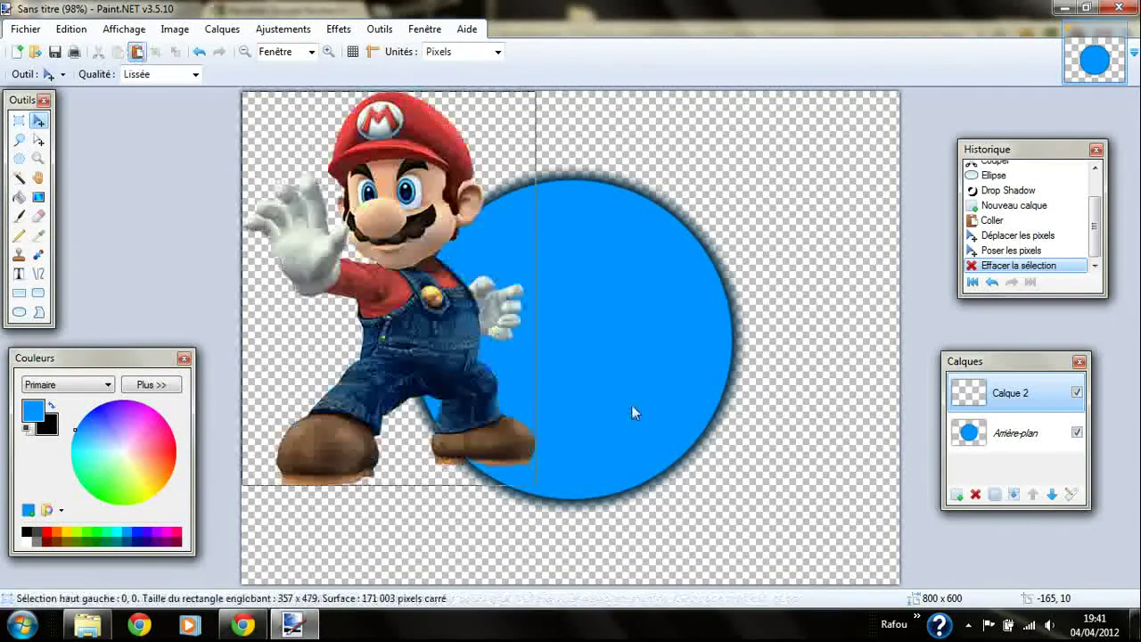
drag(489, 443, 653, 514)
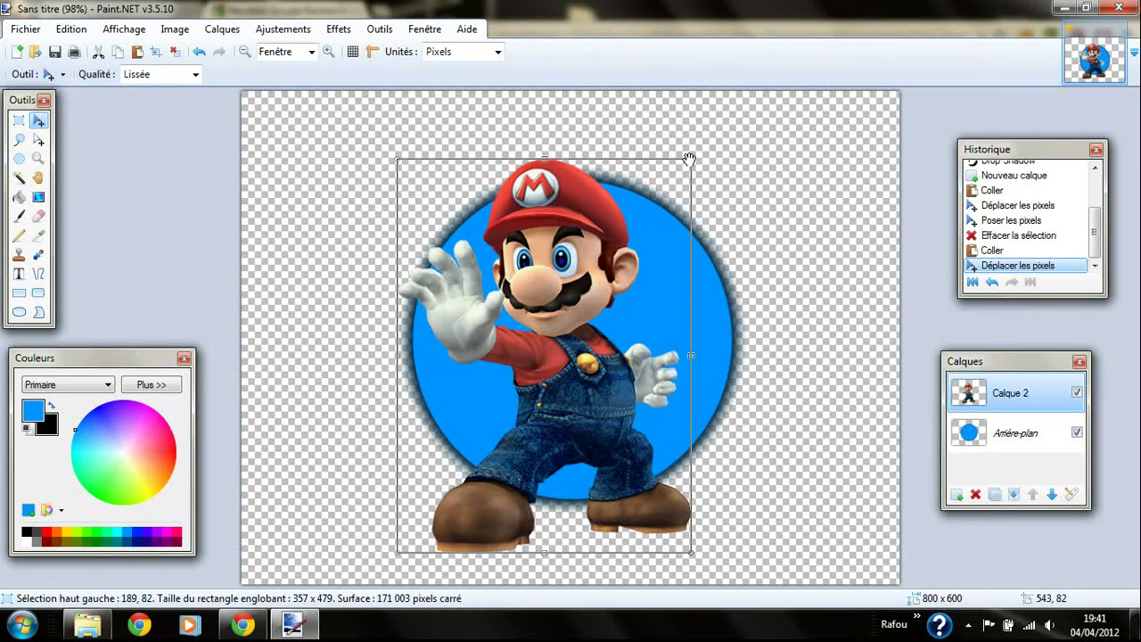
drag(689, 158, 565, 311)
mouse_move(496, 364)
mouse_down()
mouse_move(579, 316)
mouse_move(584, 270)
mouse_up()
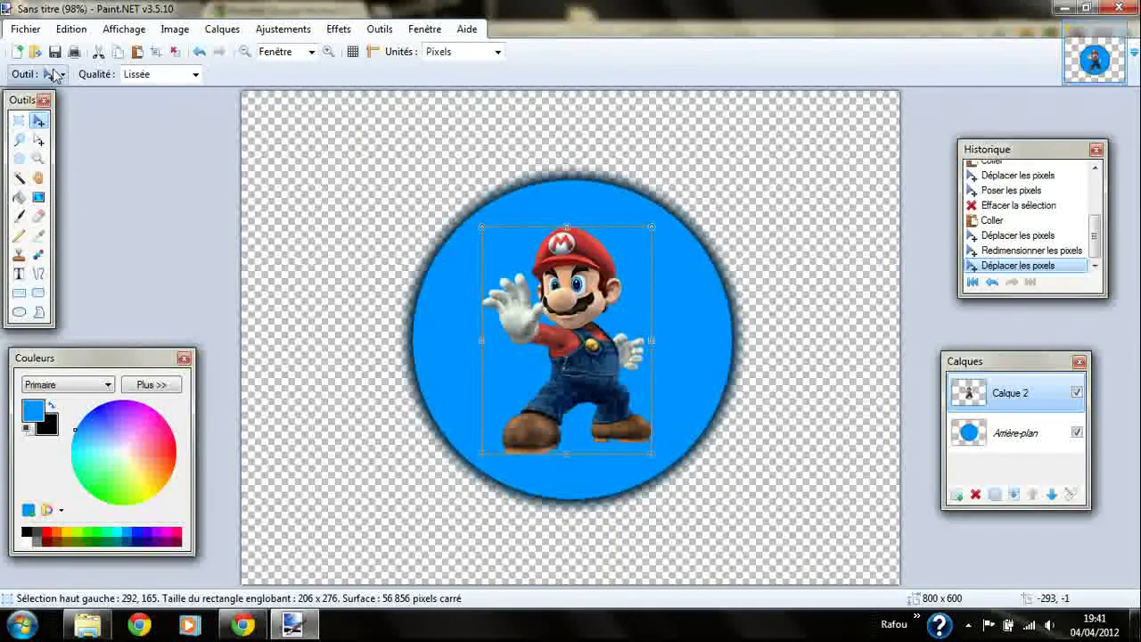
click(18, 121)
click(219, 153)
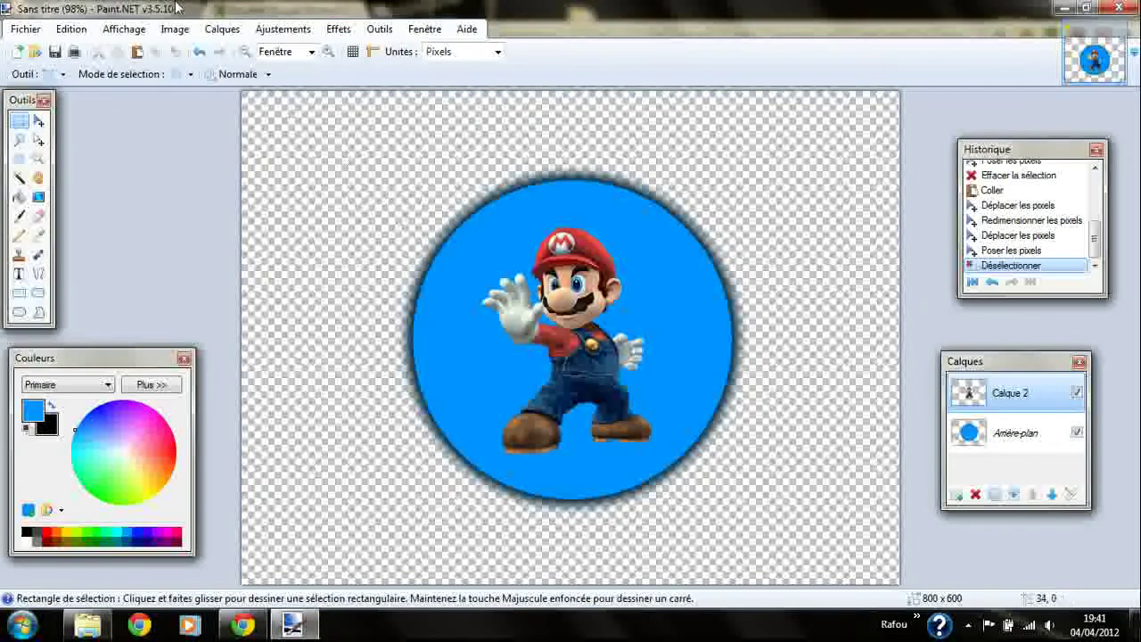
- Save the image to the desktop as PNG named iconemario, accepting defaults and flattening layers
click(26, 28)
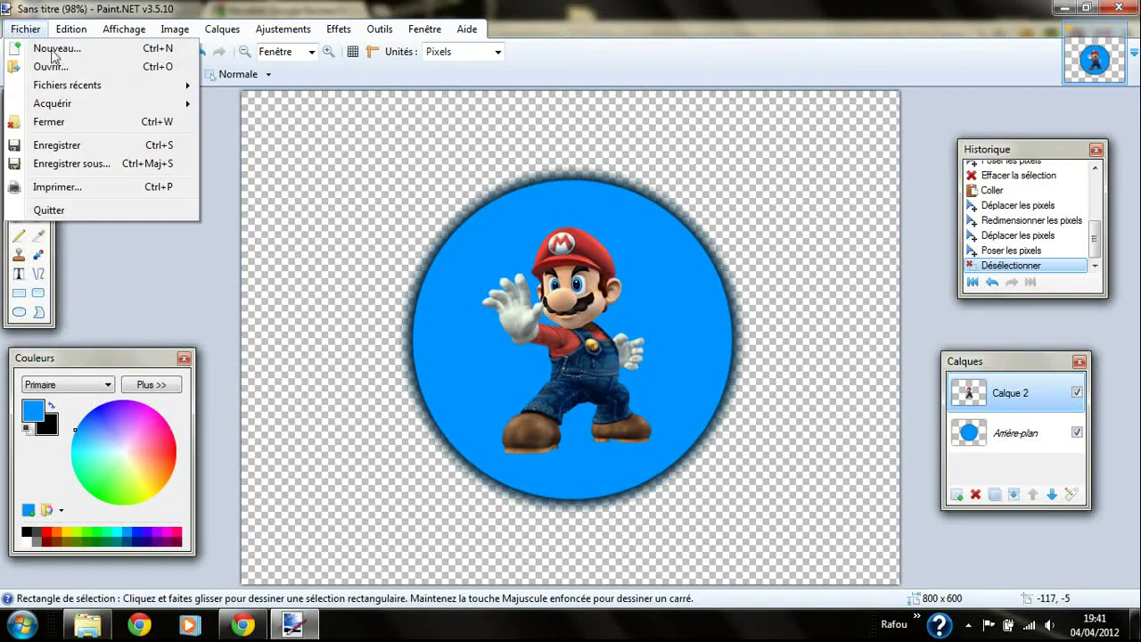
click(94, 160)
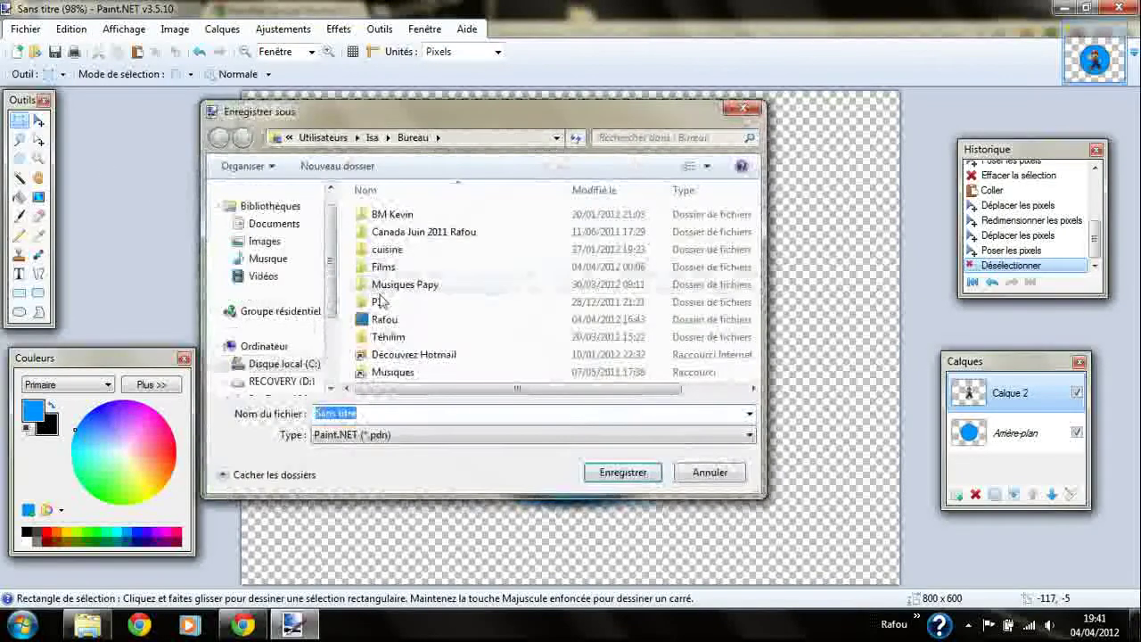
click(418, 435)
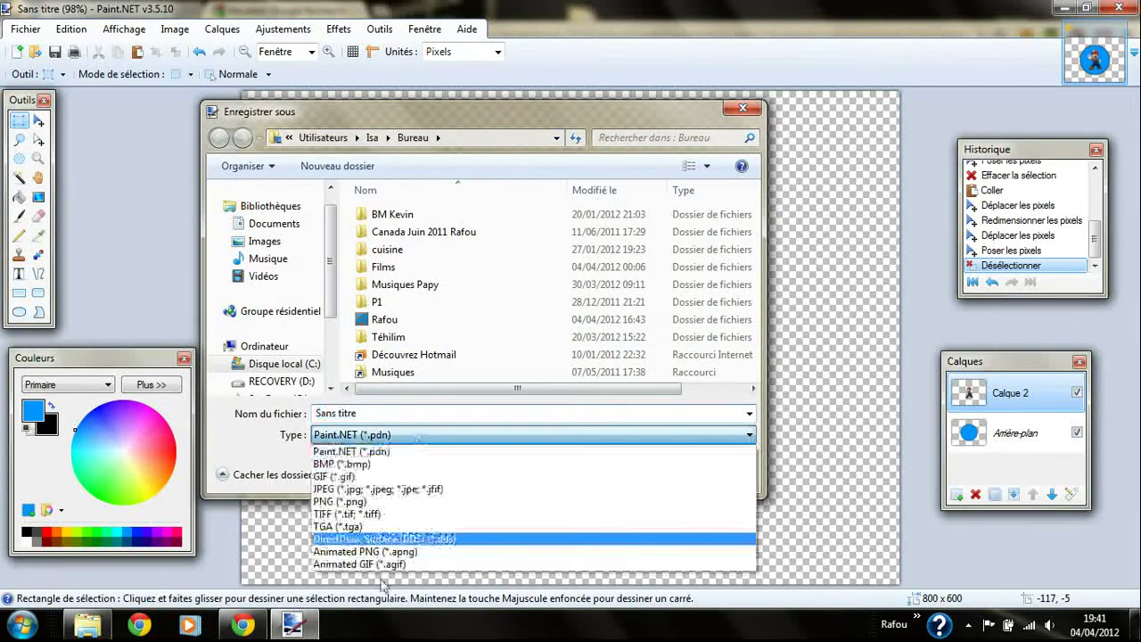
click(383, 507)
click(398, 413)
text(iconemario)
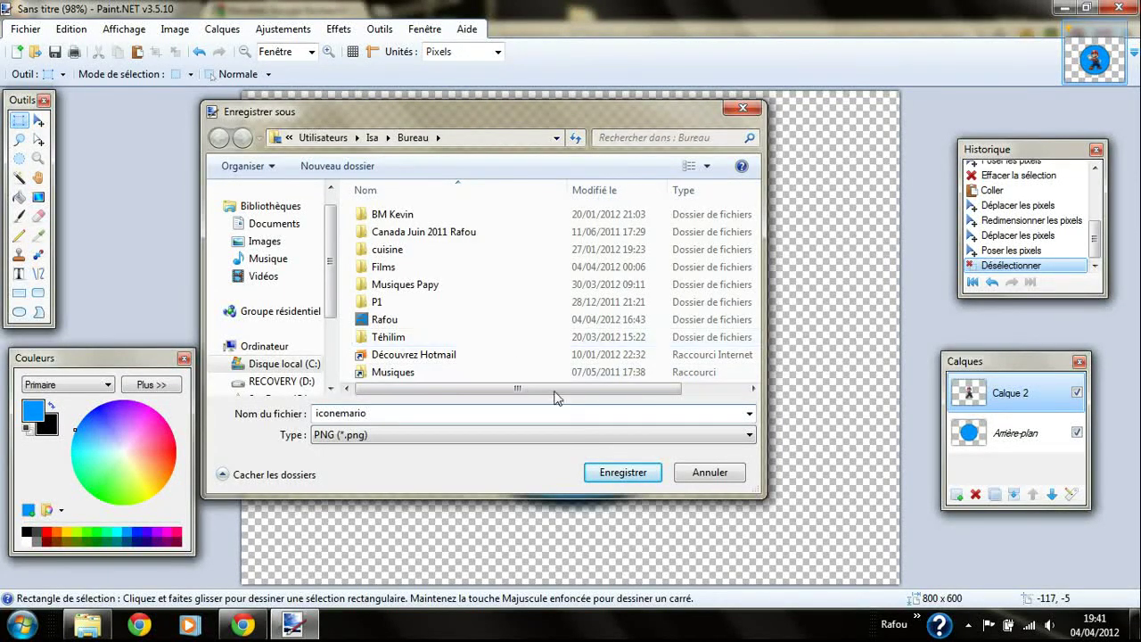
click(635, 481)
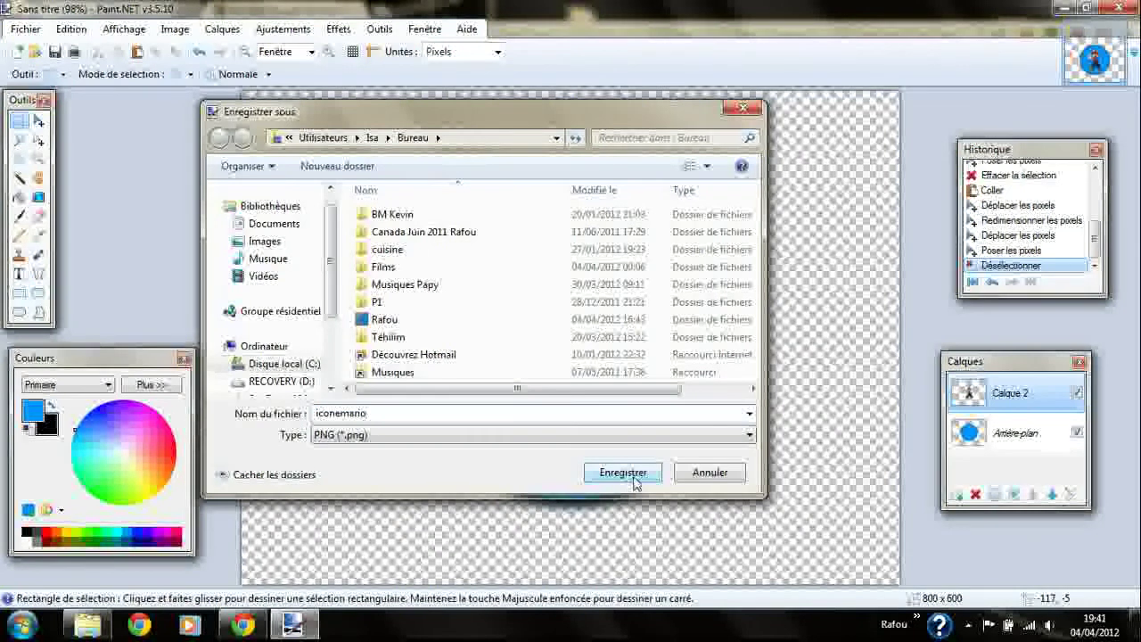
click(634, 481)
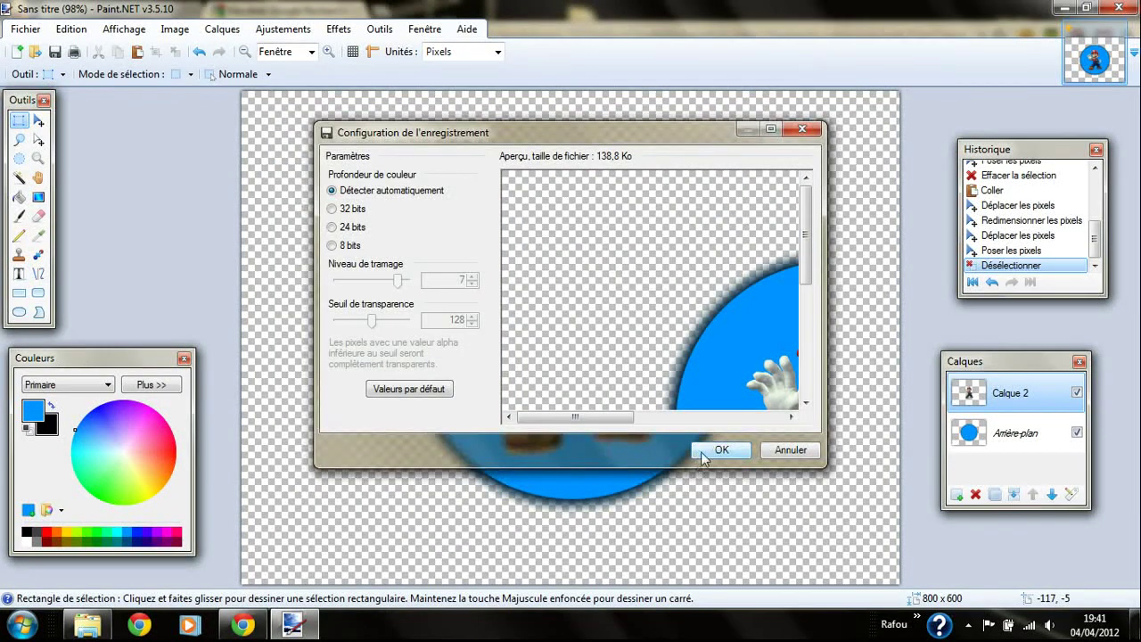
click(704, 457)
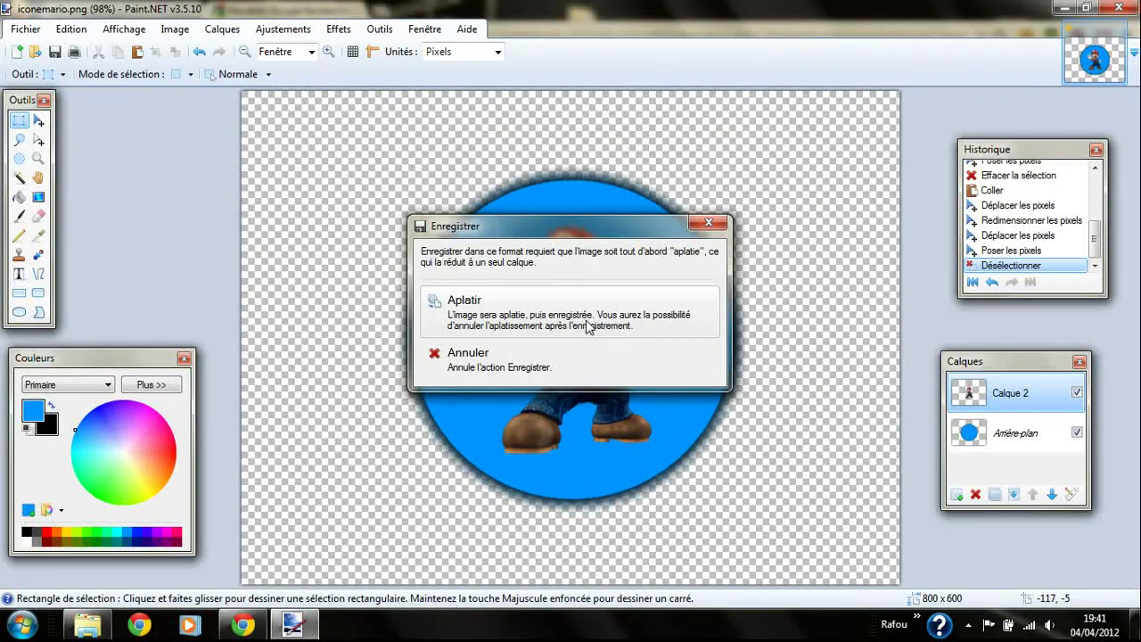
click(505, 319)
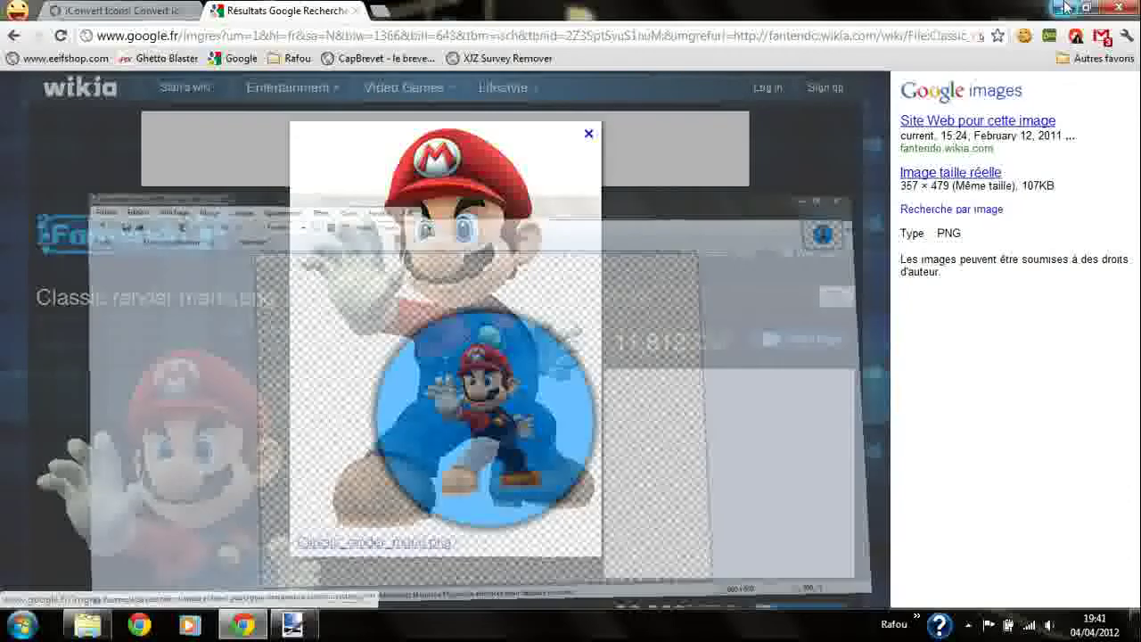
- Upload iconemario.png to iConvert Icons, convert it, and scroll to the Windows .ico download
click(1062, 7)
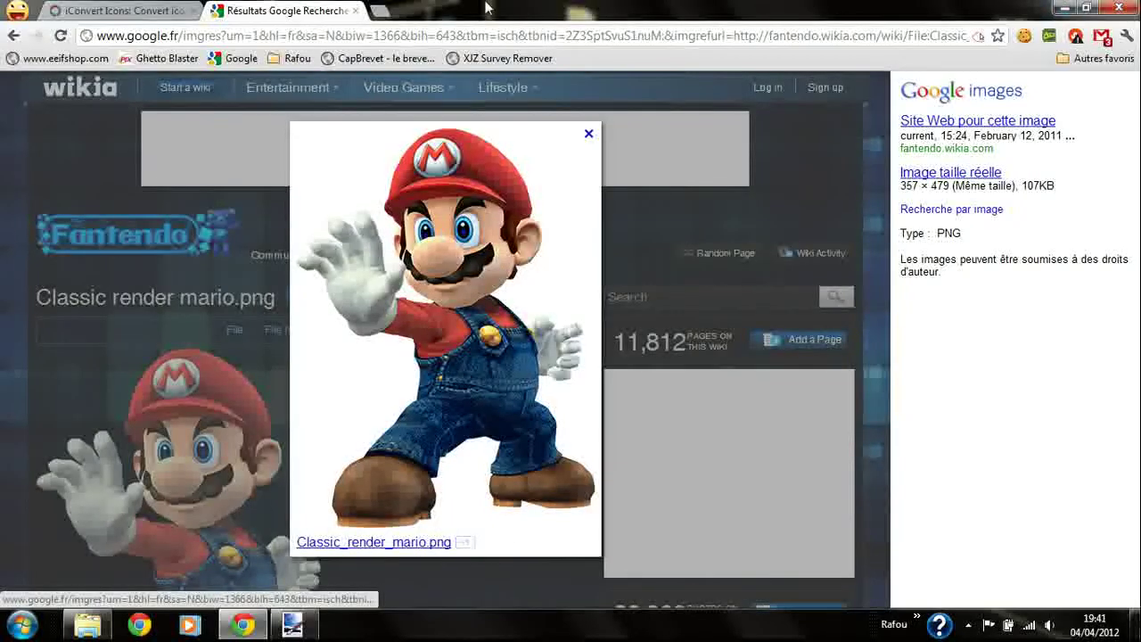
click(355, 10)
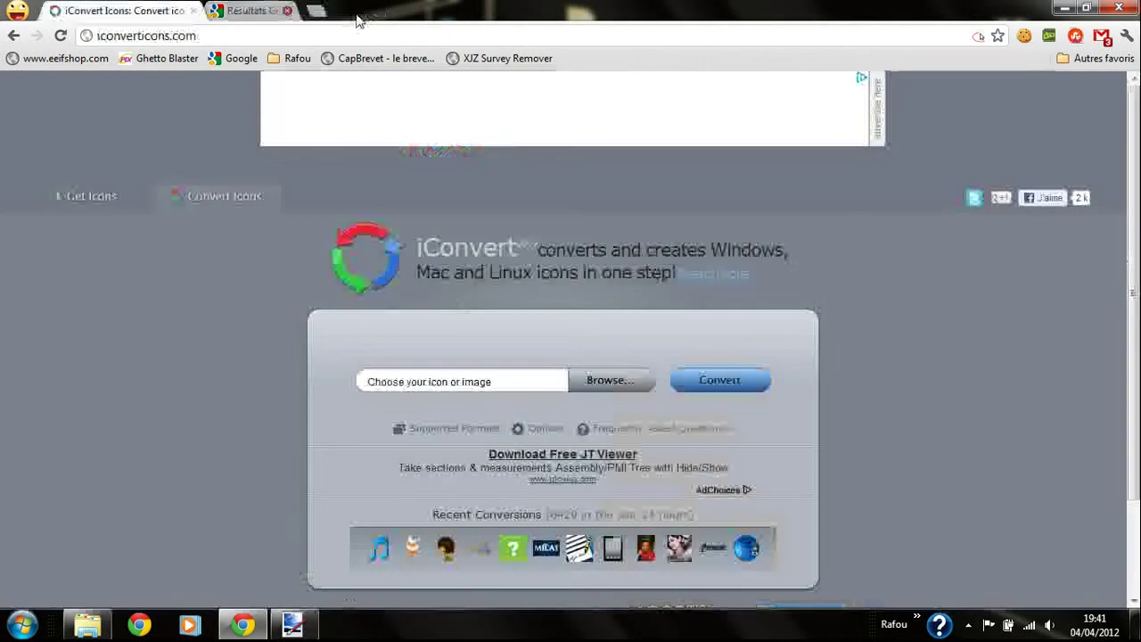
click(626, 380)
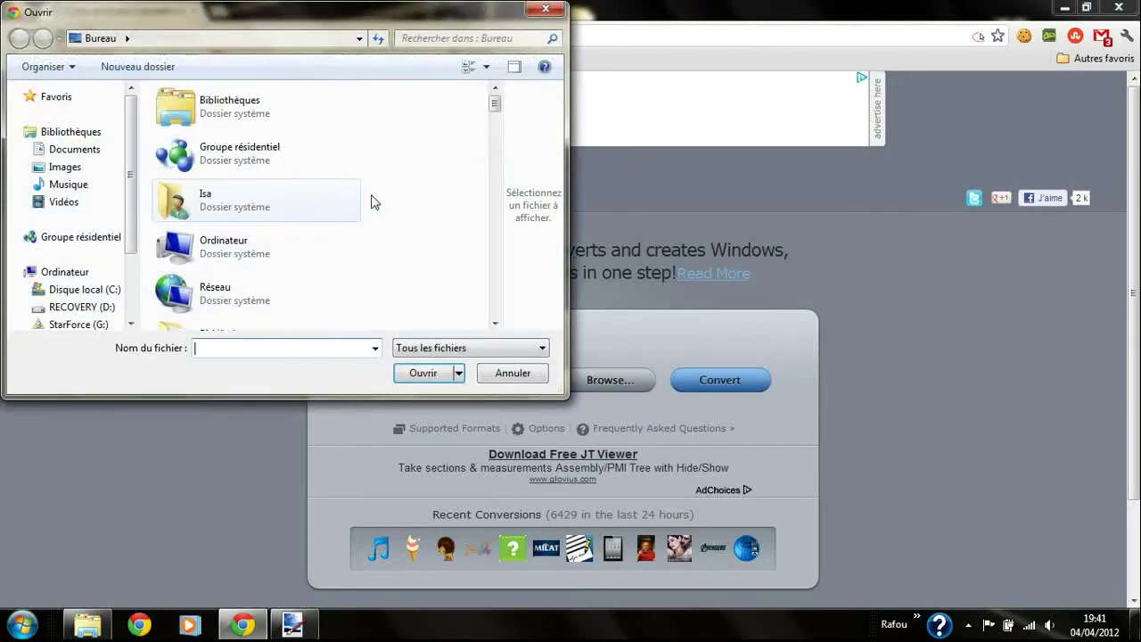
drag(494, 104, 495, 263)
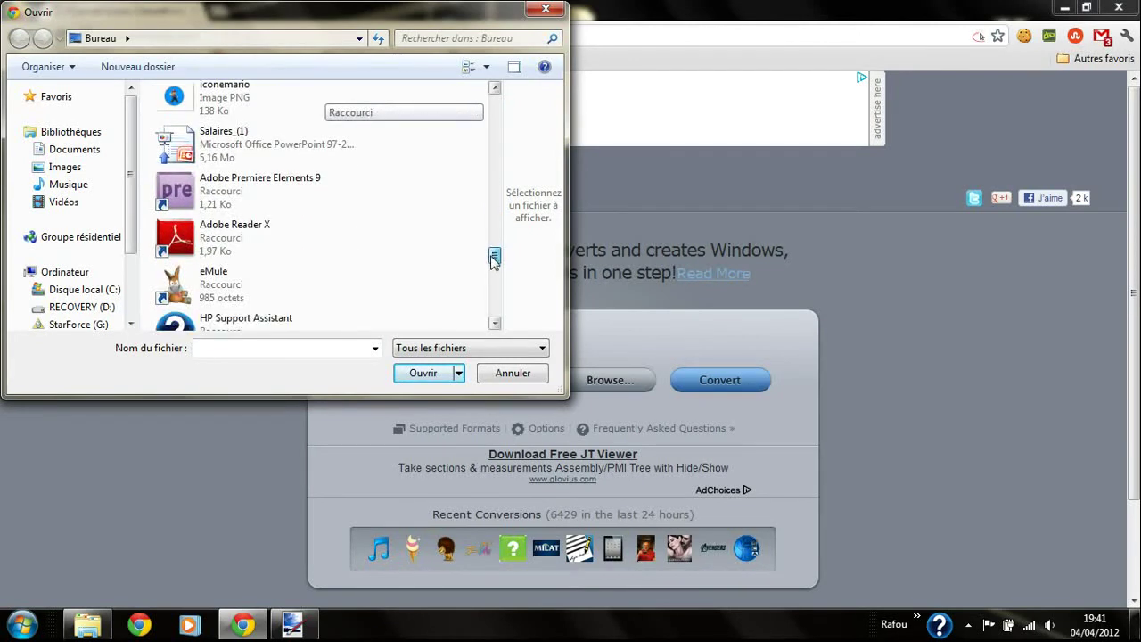
click(240, 105)
click(424, 372)
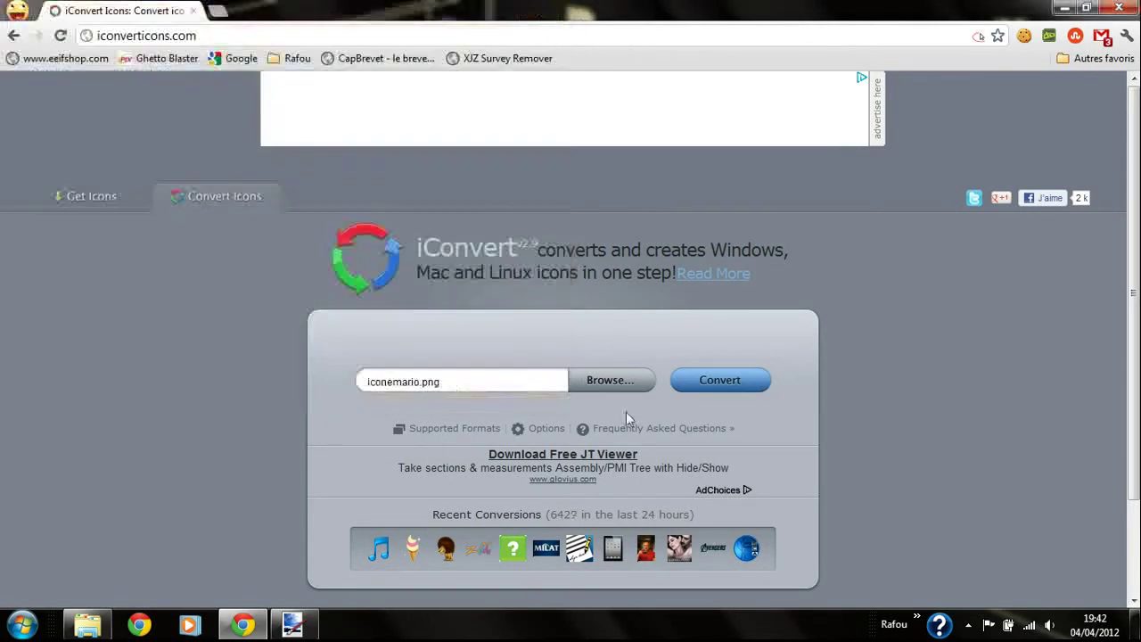
click(715, 381)
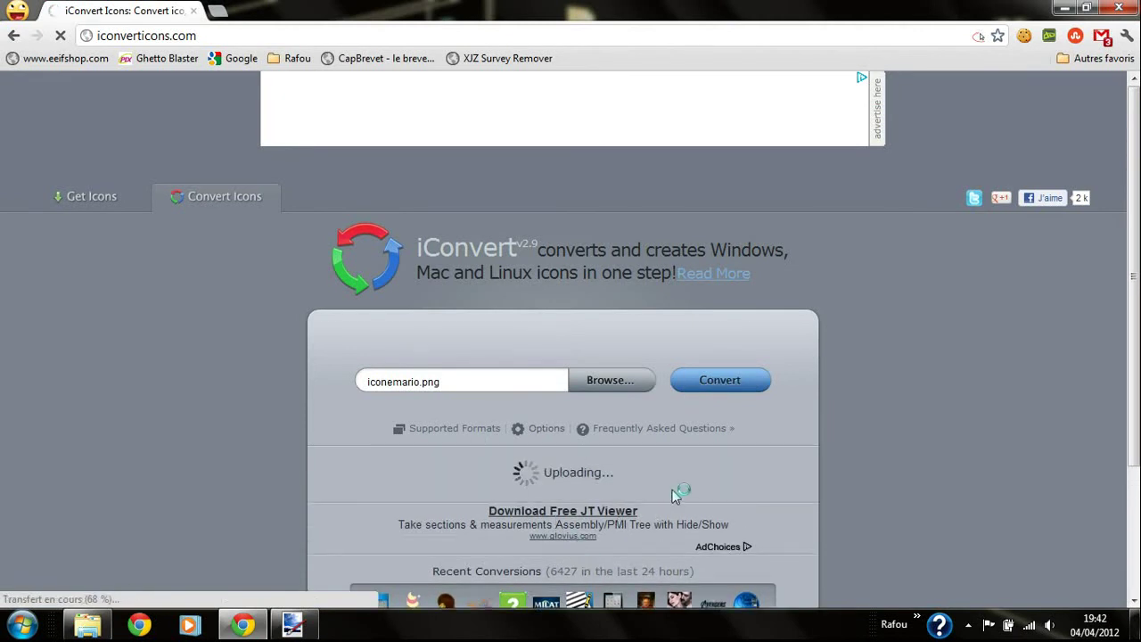
scroll(700, 446, down, 3)
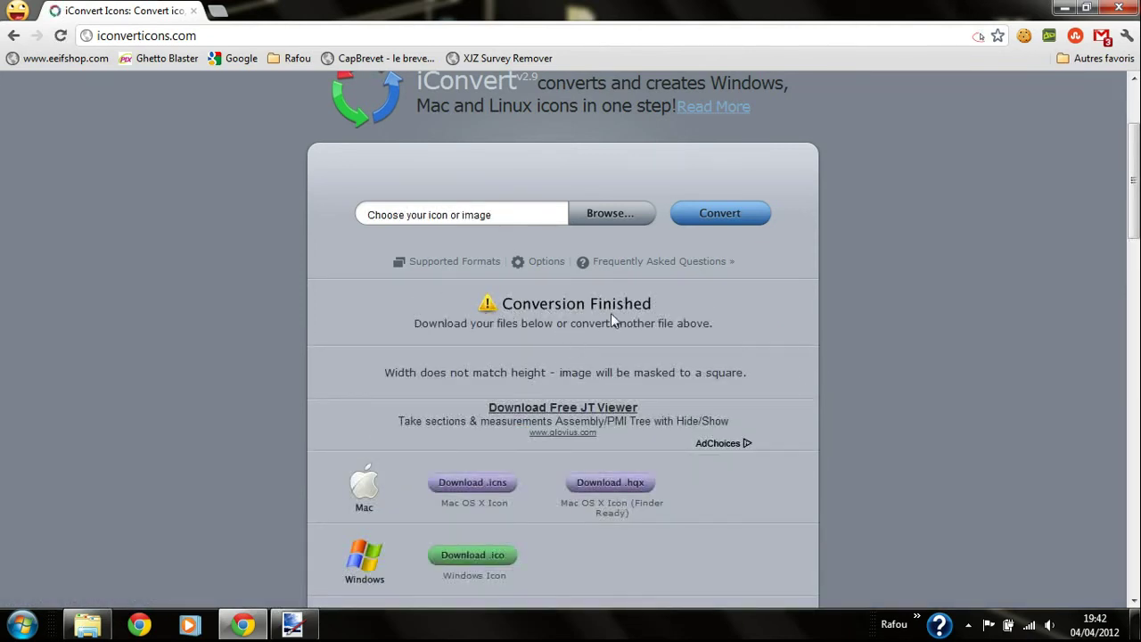
scroll(611, 313, down, 3)
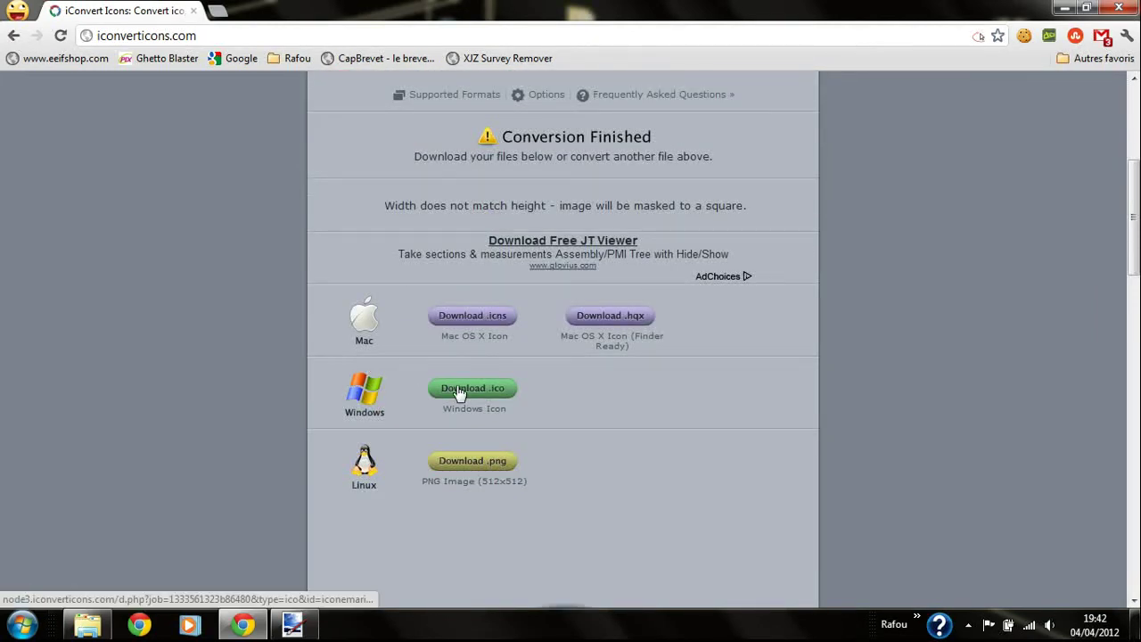
- Download the Windows iconemario.ico and save it to PENDRIVE (H:), then close Chrome
click(488, 398)
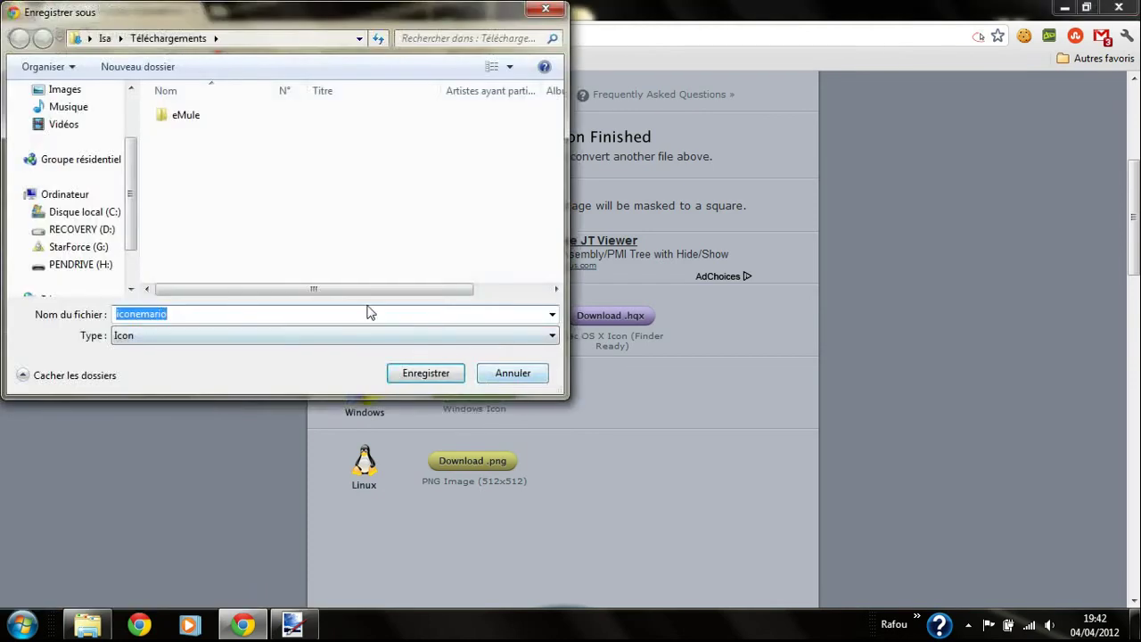
click(119, 38)
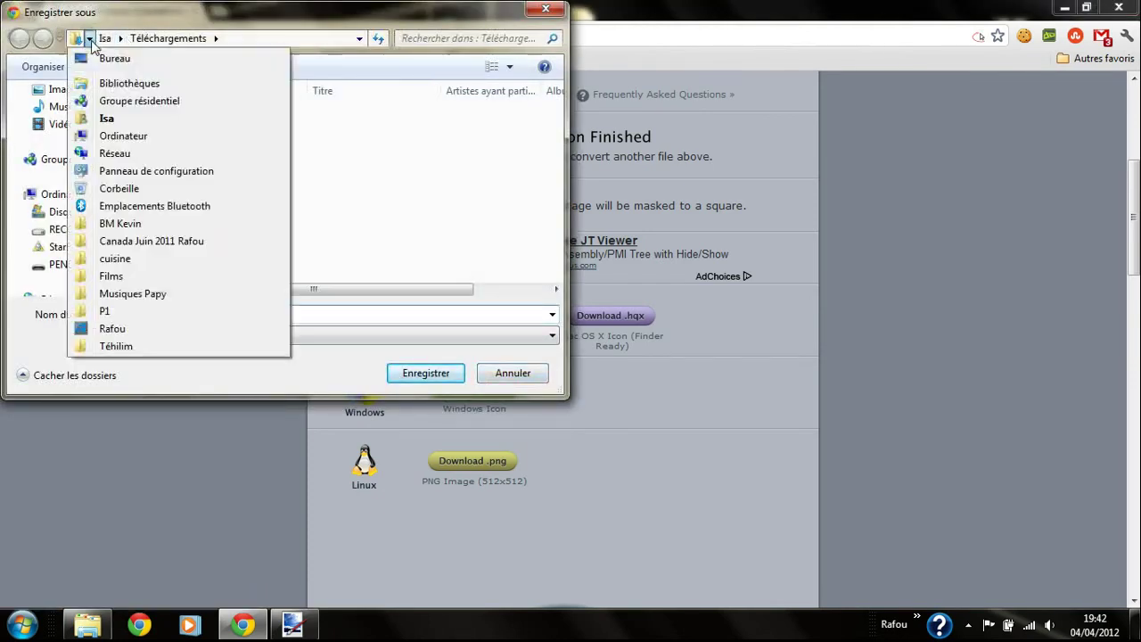
click(89, 38)
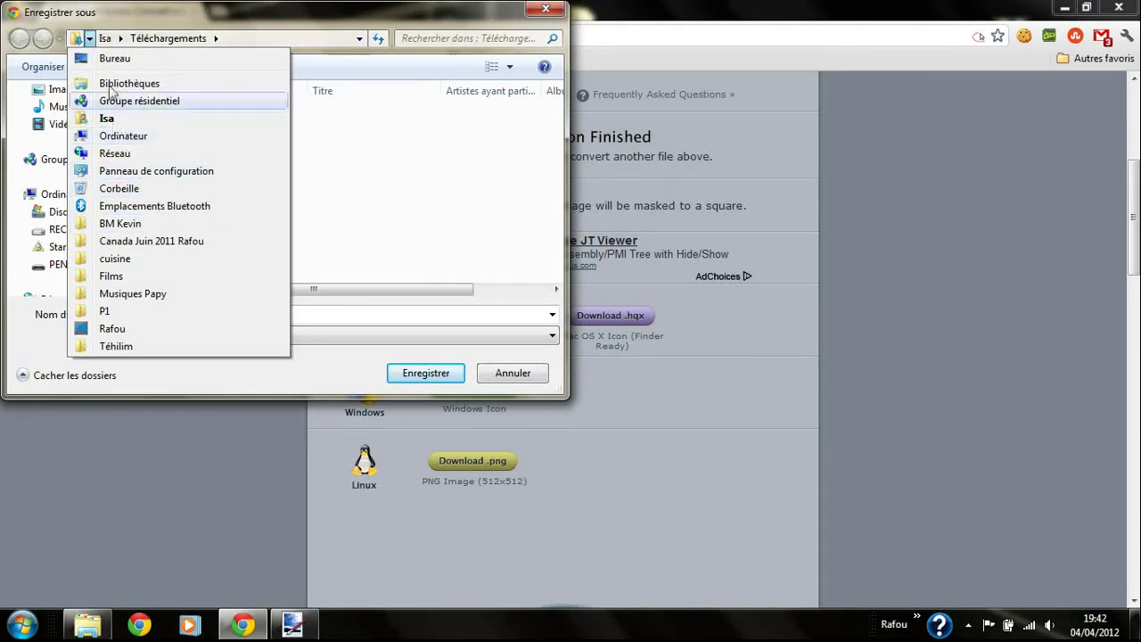
click(120, 38)
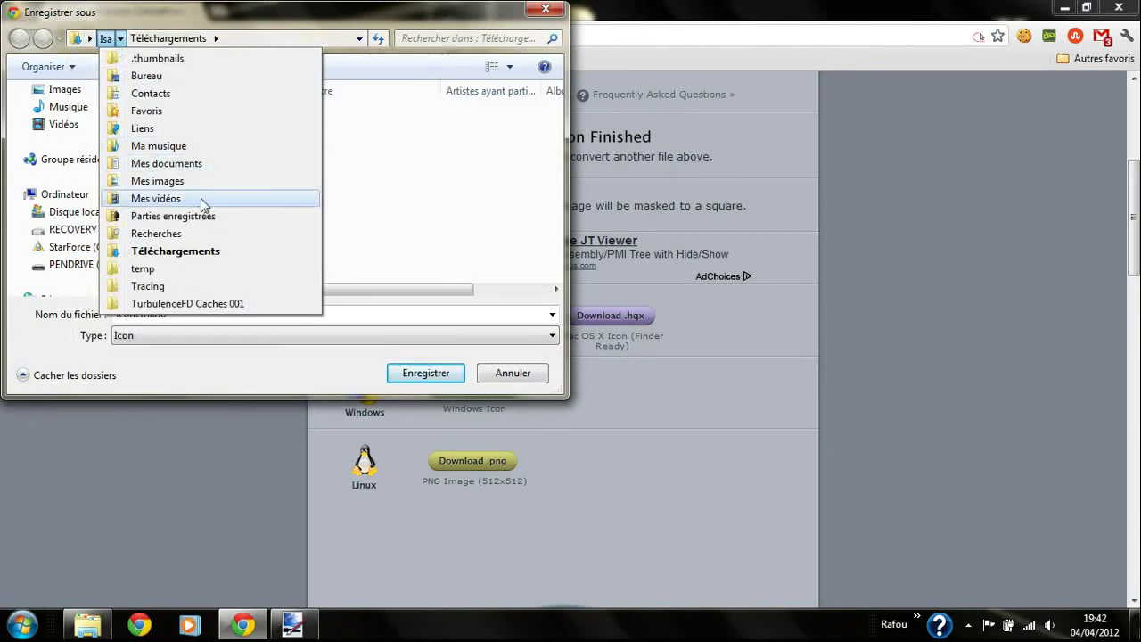
click(89, 38)
click(59, 264)
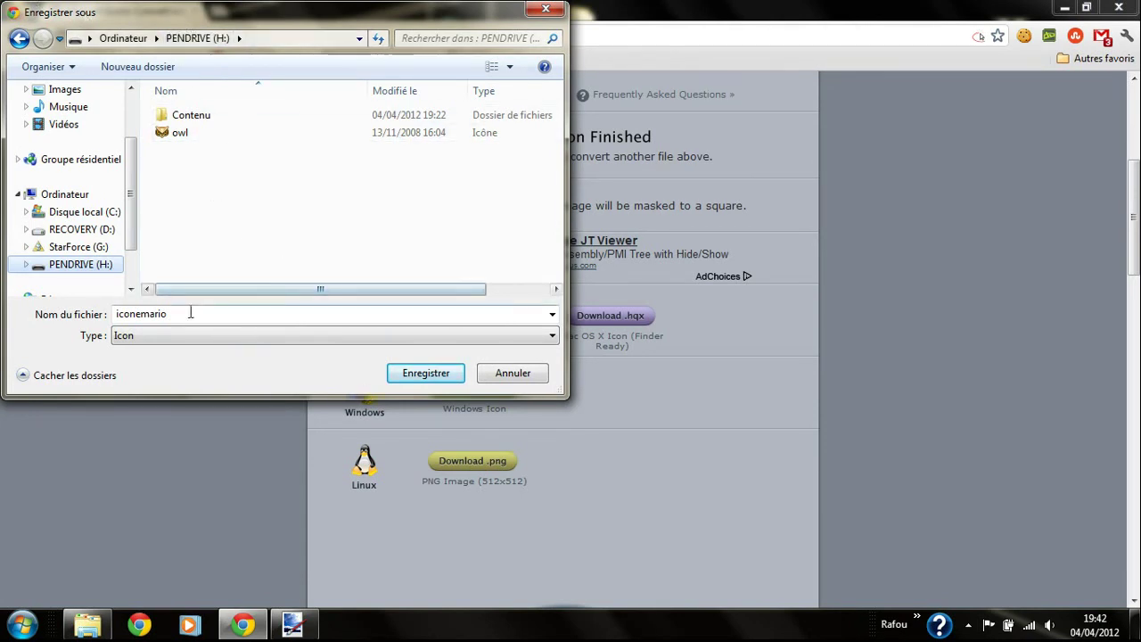
click(428, 373)
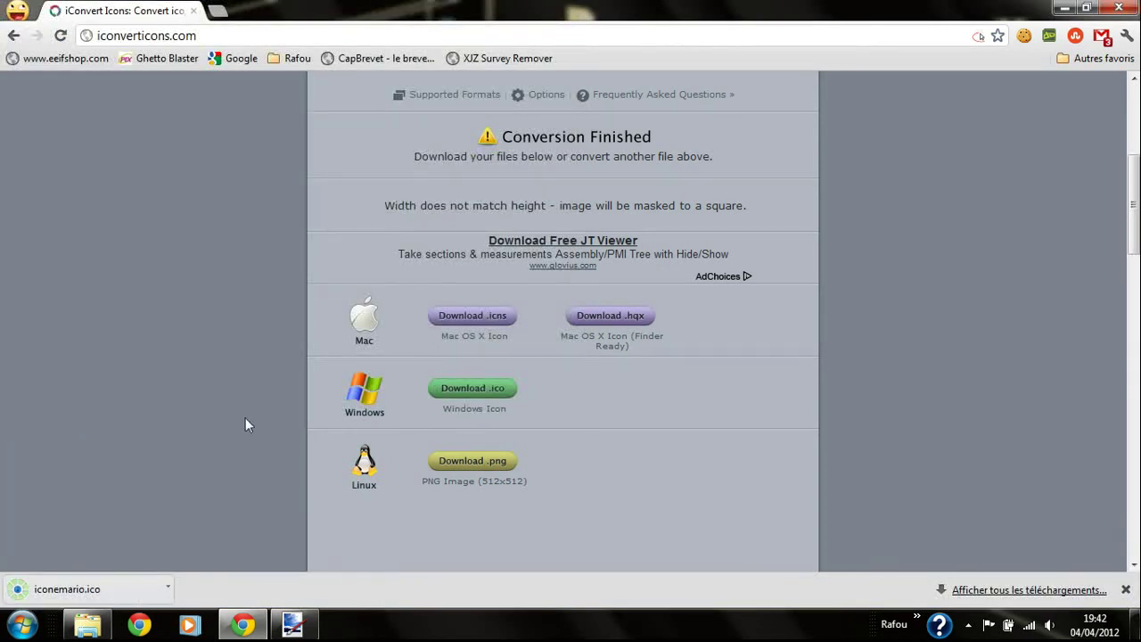
click(193, 11)
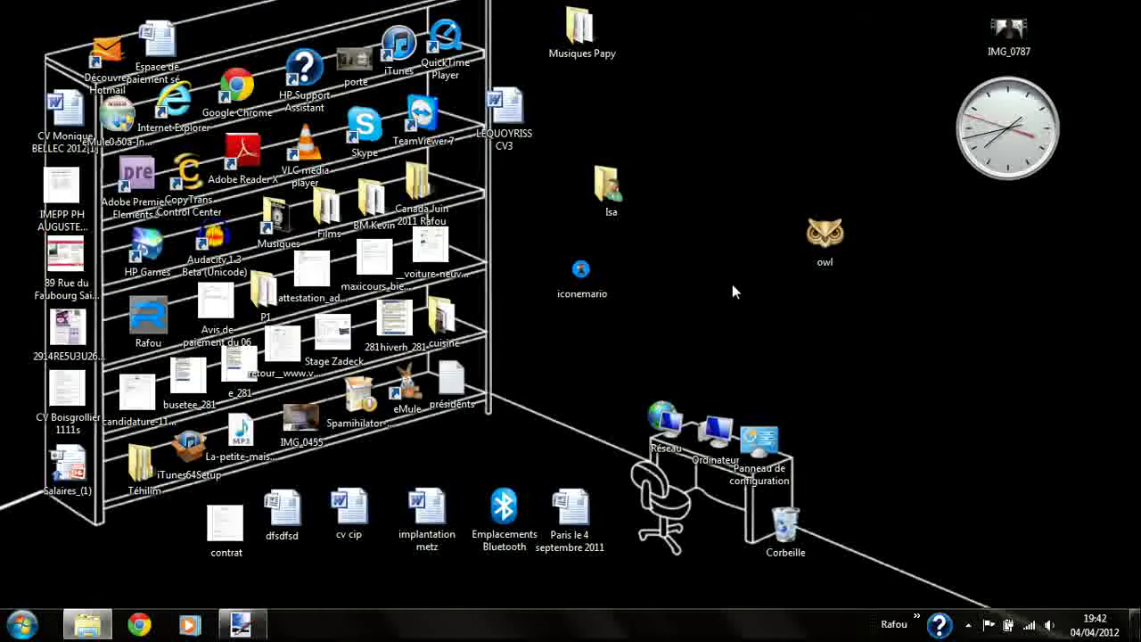
- Open PENDRIVE (H:) in Explorer and create a new text document at its root with the default name
drag(580, 270, 939, 301)
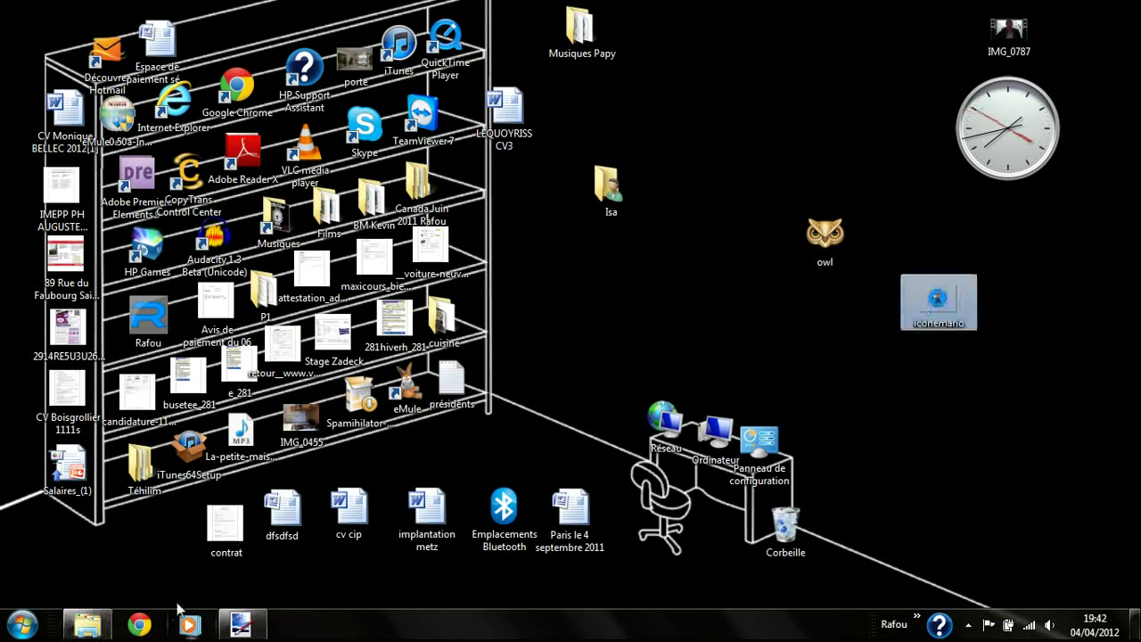
key(super+e)
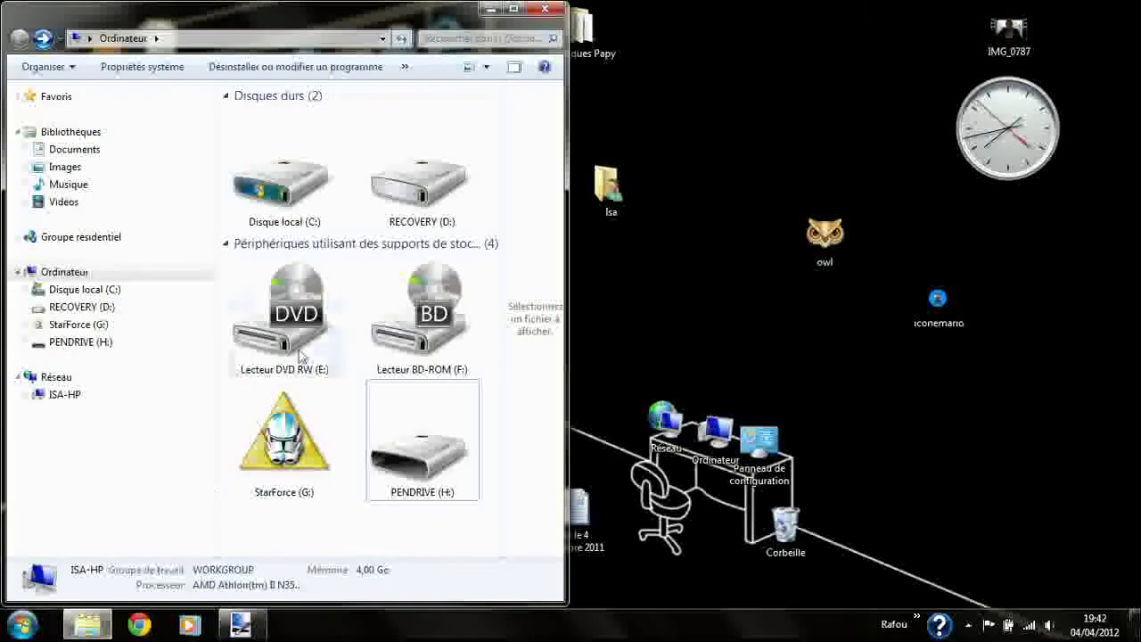
double_click(410, 445)
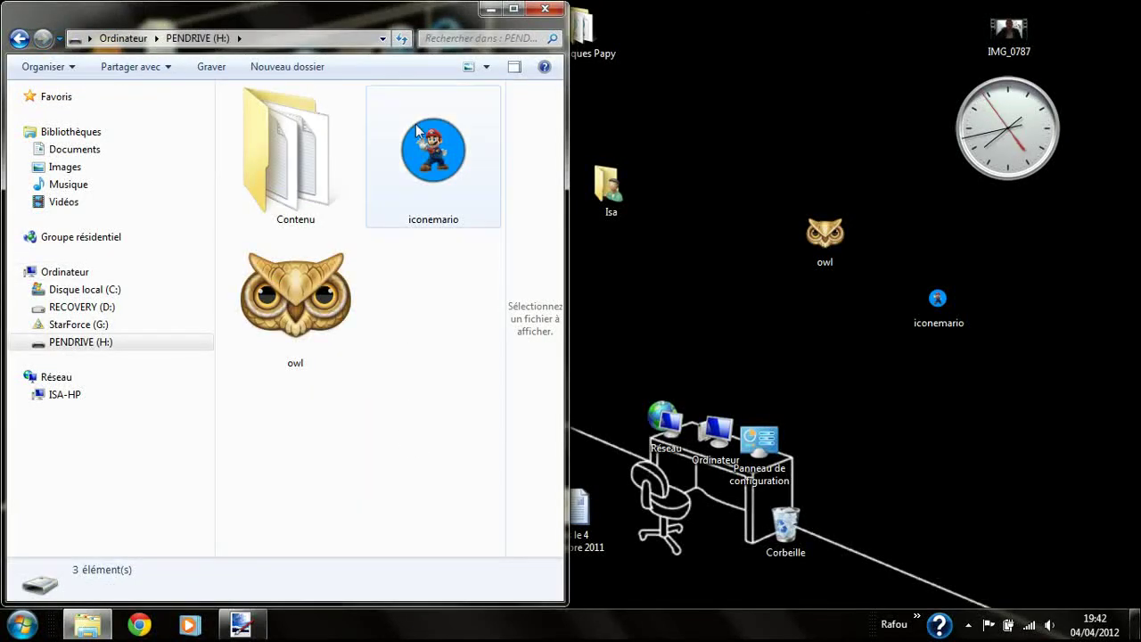
right_click(411, 311)
mouse_move(526, 536)
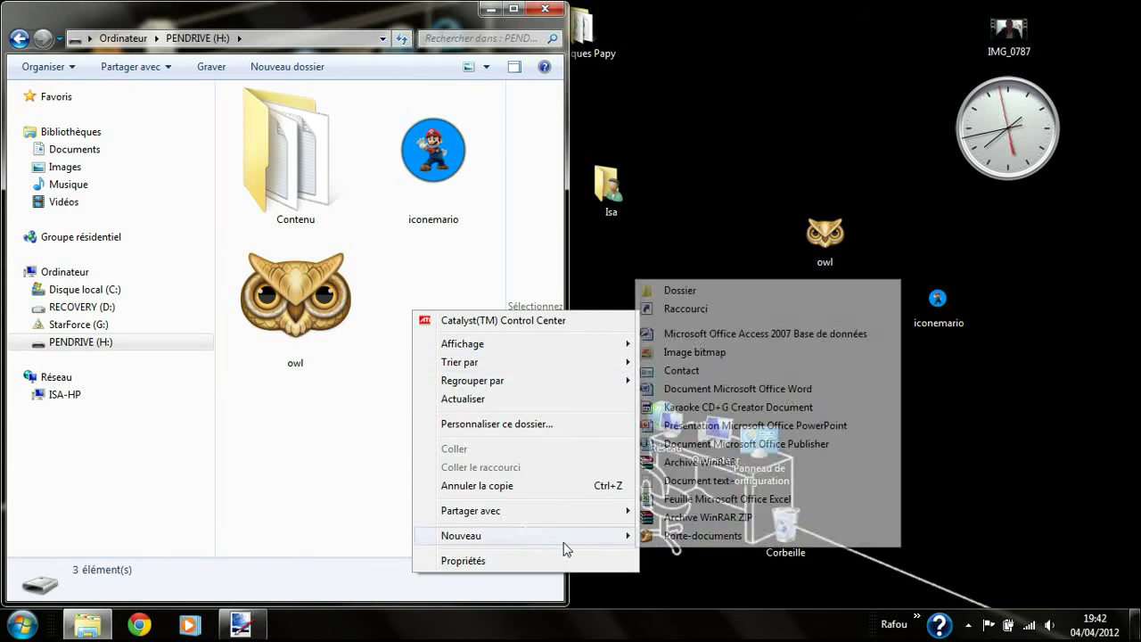
click(712, 482)
click(409, 438)
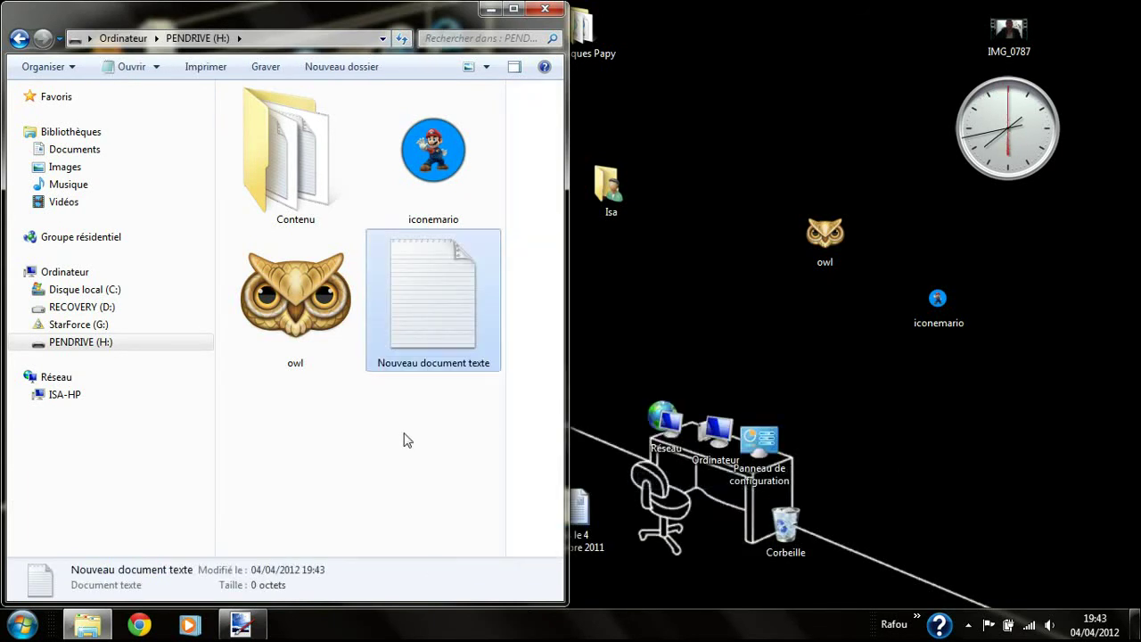
click(413, 310)
- Open the text document in Notepad and type [Autorun], label=FPDNT and icon=owl.ico on separate lines
double_click(425, 318)
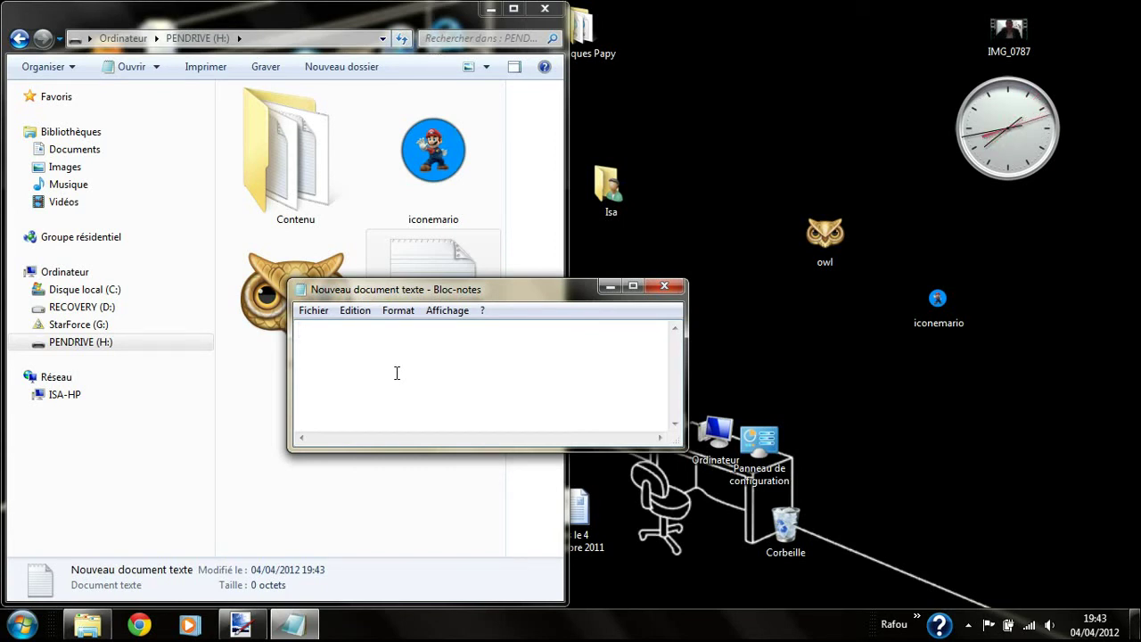
text(A)
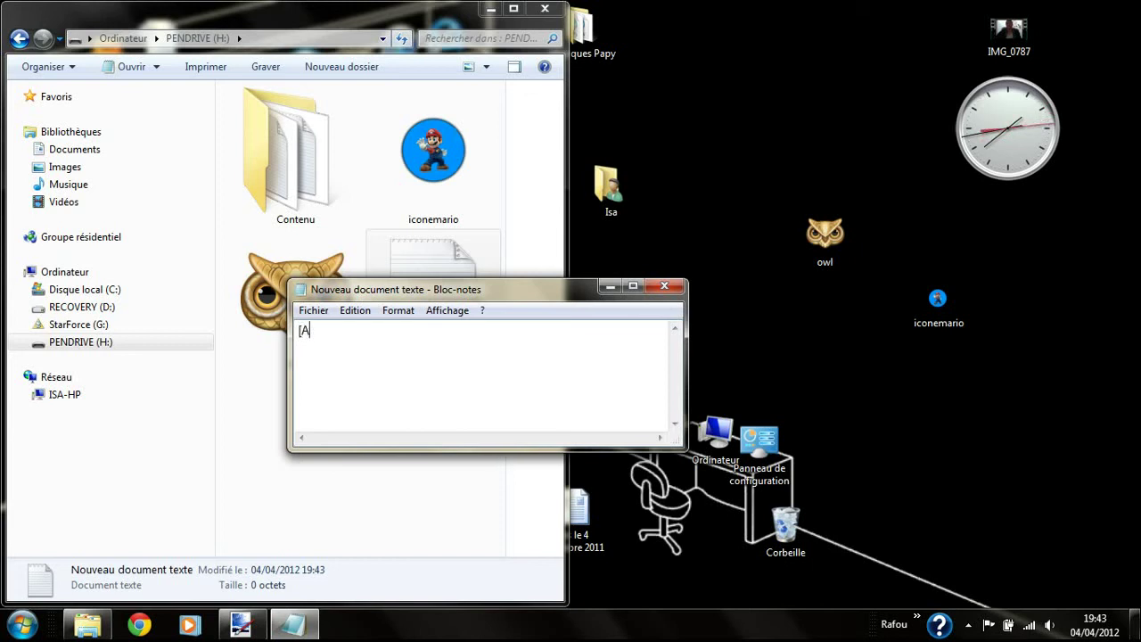
text(ut)
text(orun)
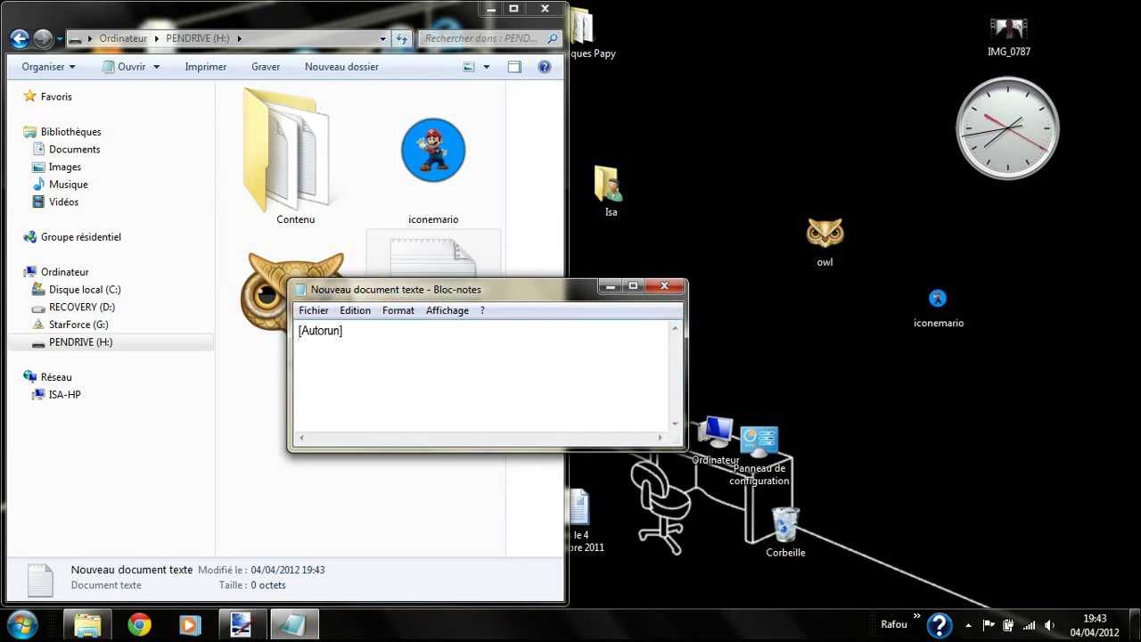
text(be)
text(l=)
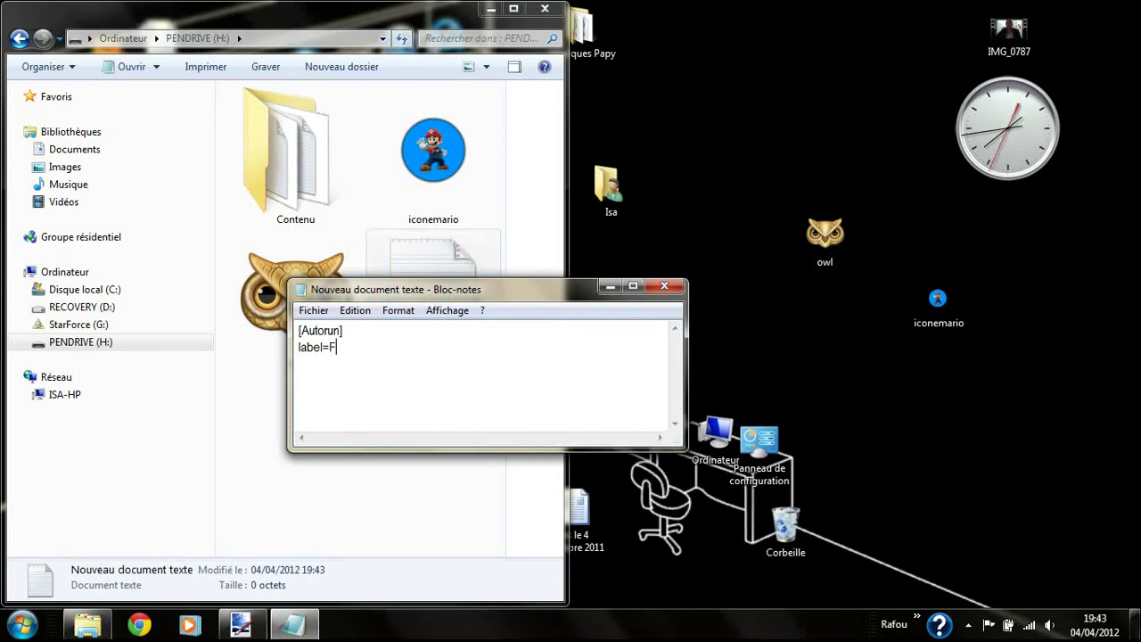
text(DNT)
key(Return)
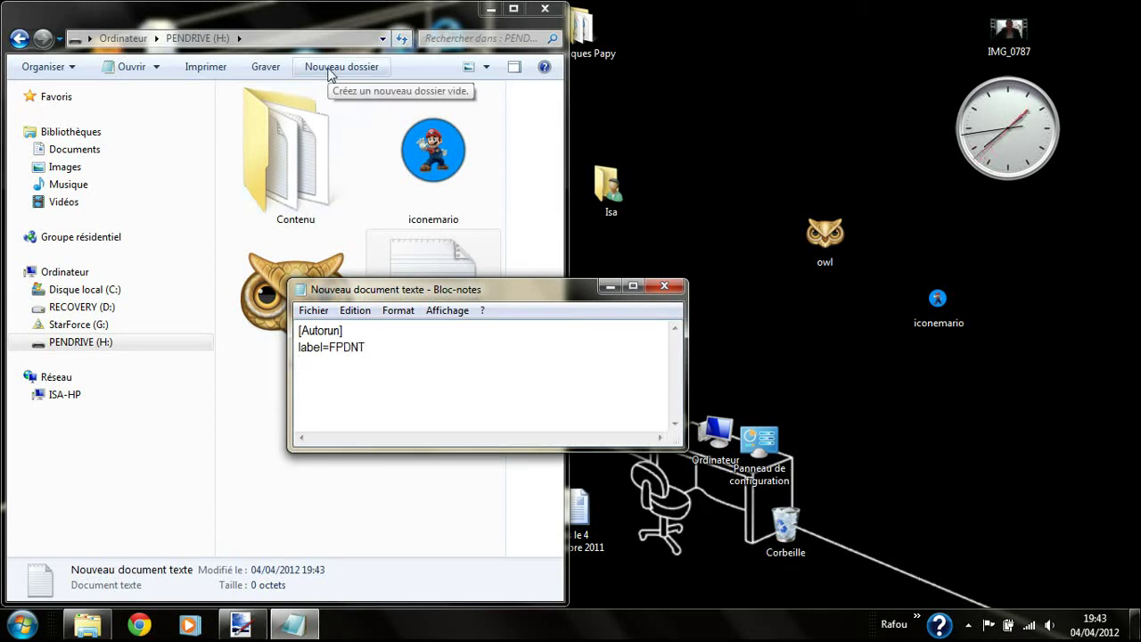
text(icon=)
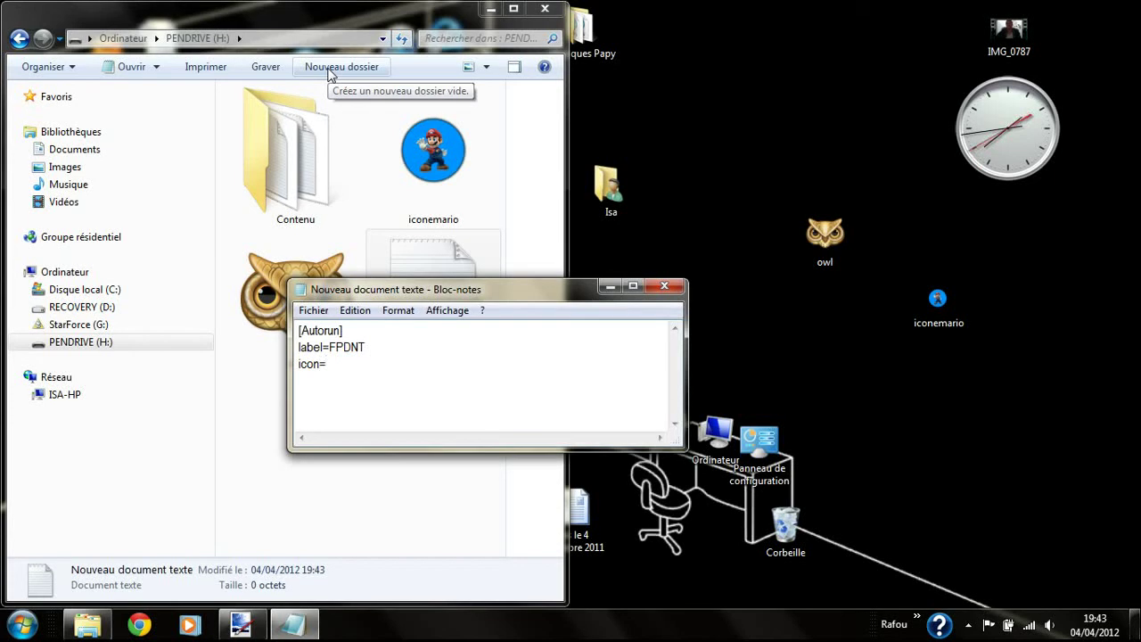
mouse_move(473, 288)
mouse_down()
mouse_move(501, 331)
mouse_move(458, 417)
mouse_up()
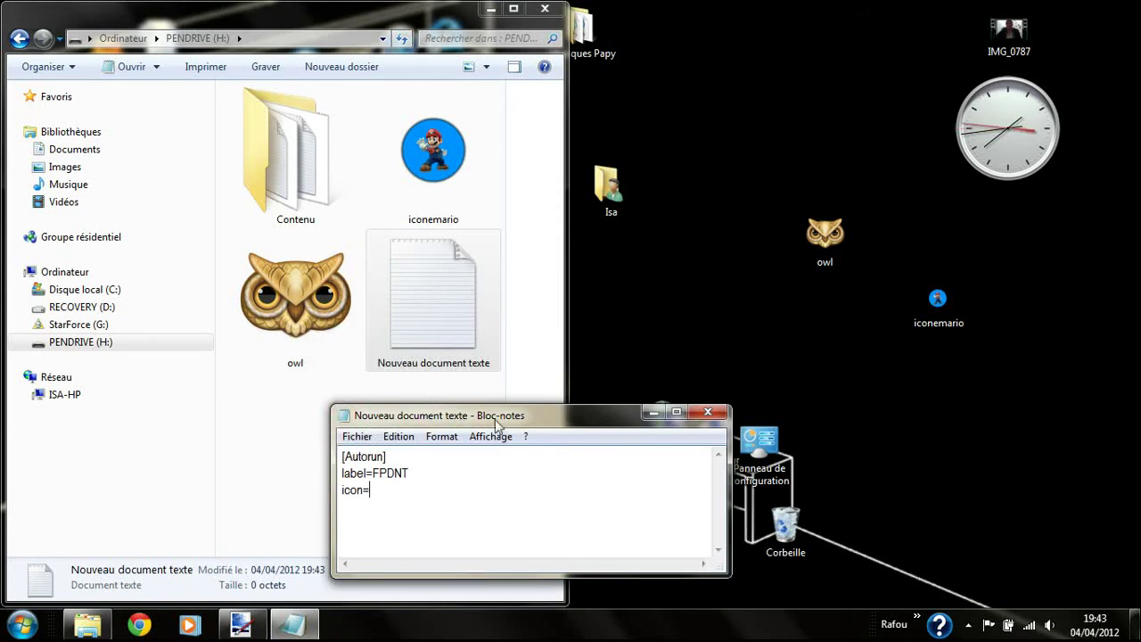
text(owl)
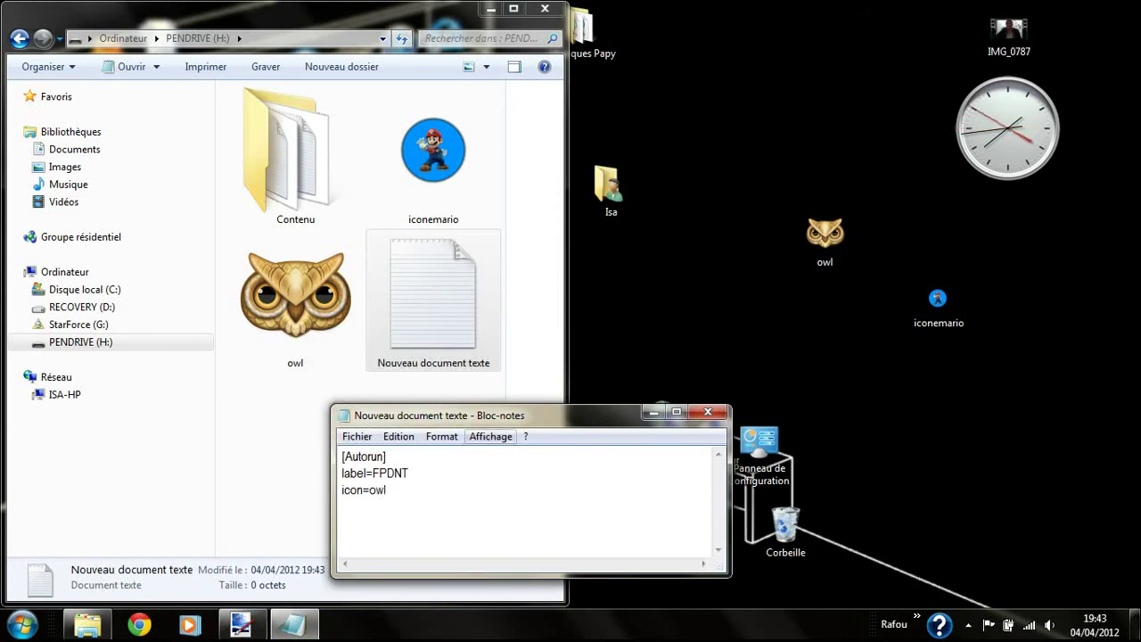
text(.ico)
click(359, 439)
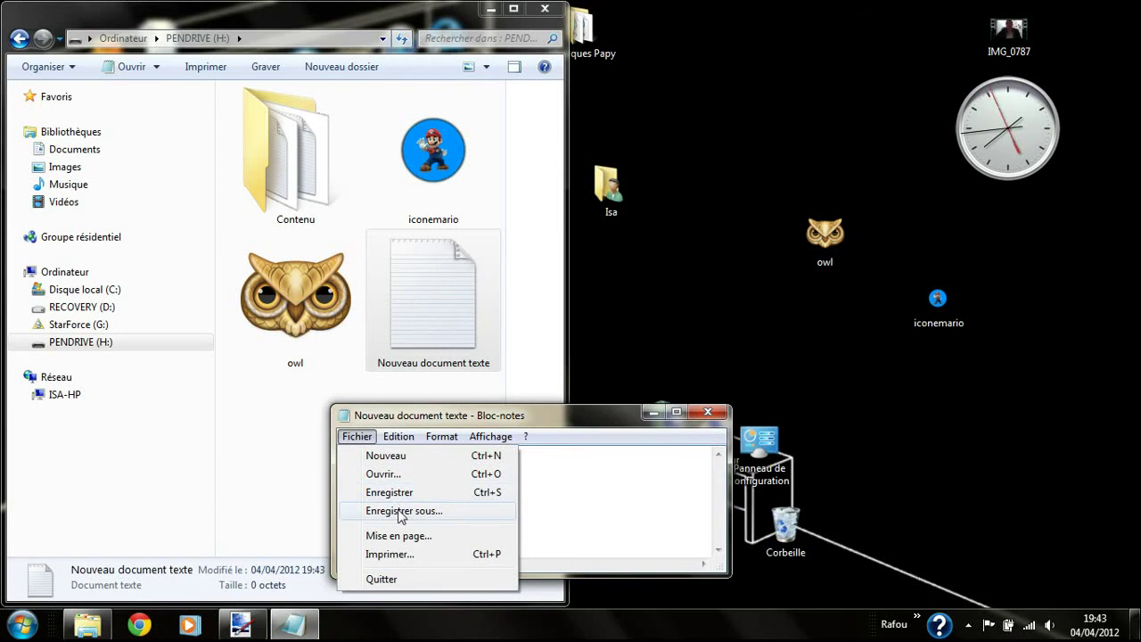
- Save the autorun text as AUTORUN.inf, file type All files, on the PENDRIVE root
click(400, 511)
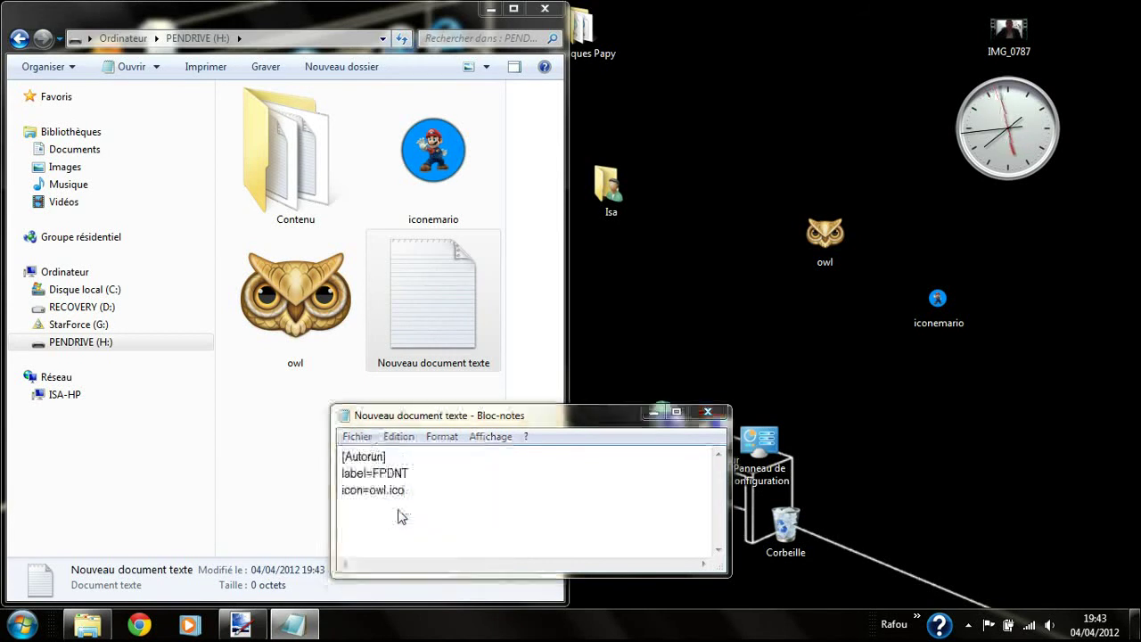
click(547, 515)
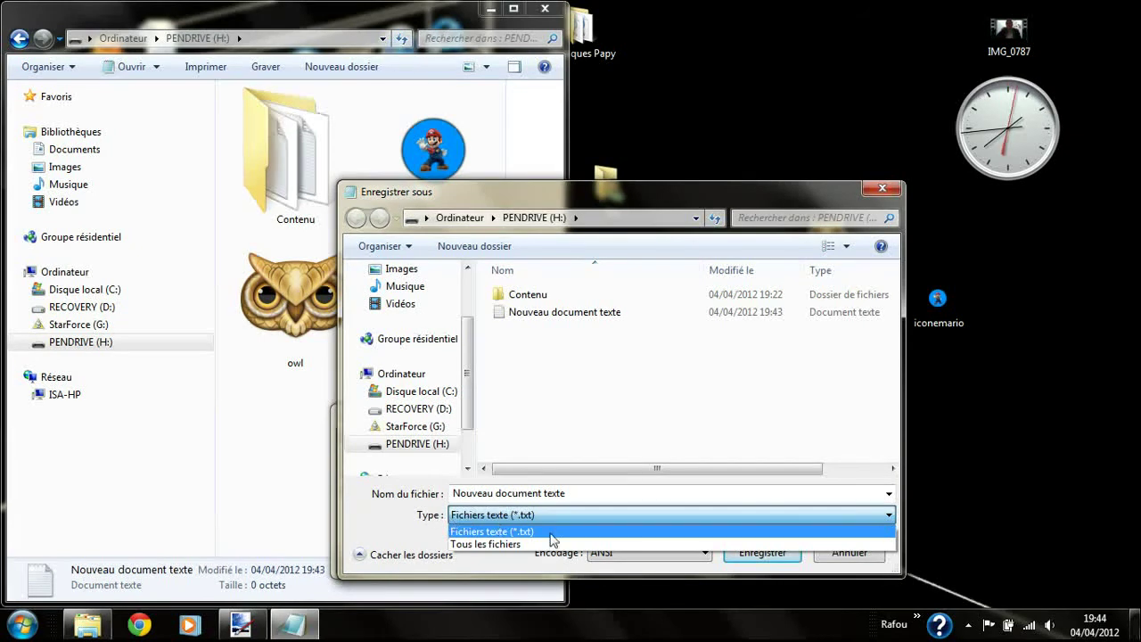
click(494, 545)
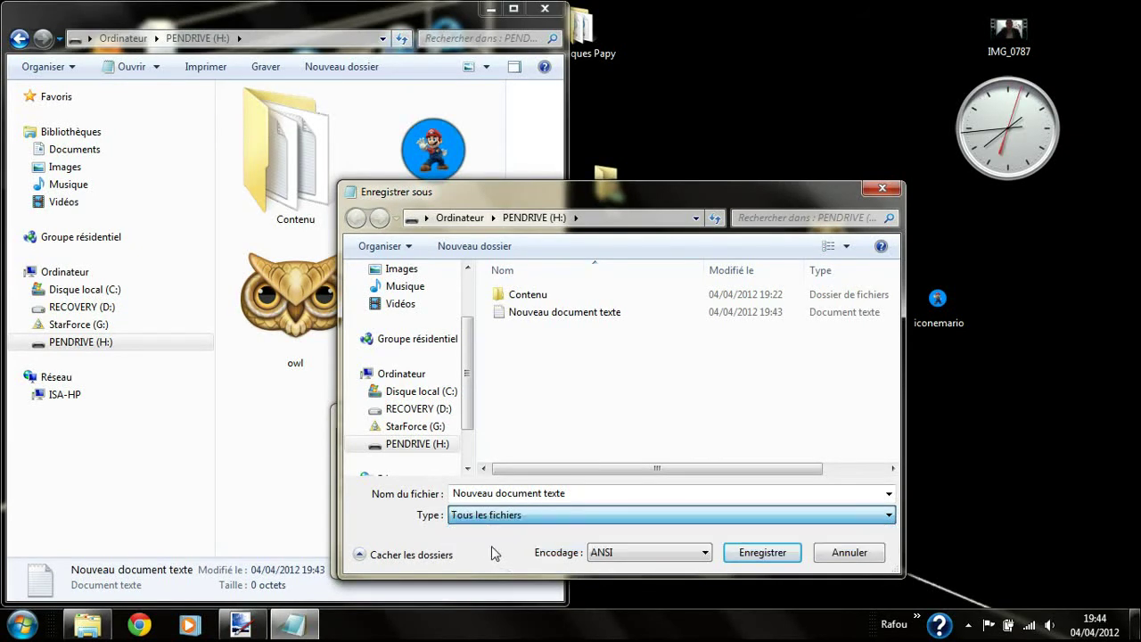
click(565, 496)
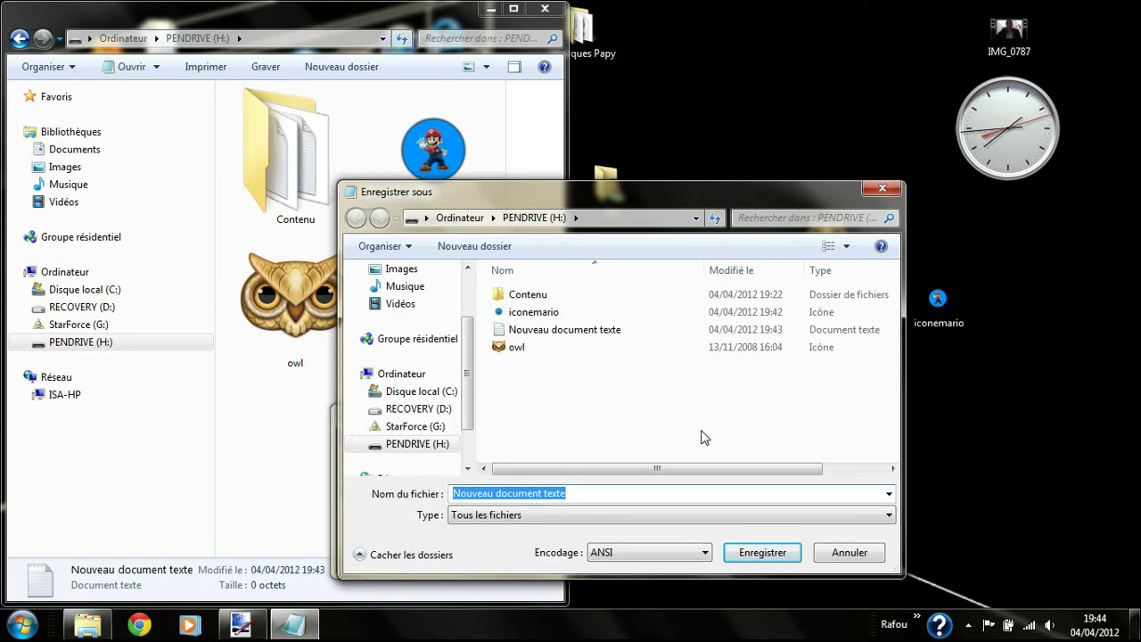
text(AUT)
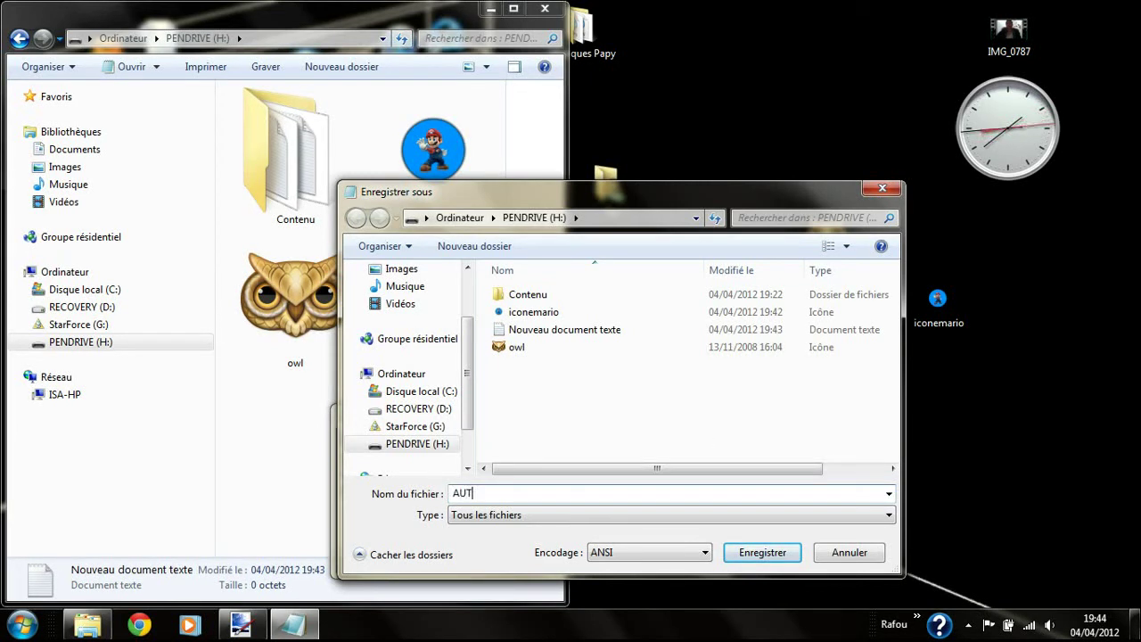
text(ORUN.)
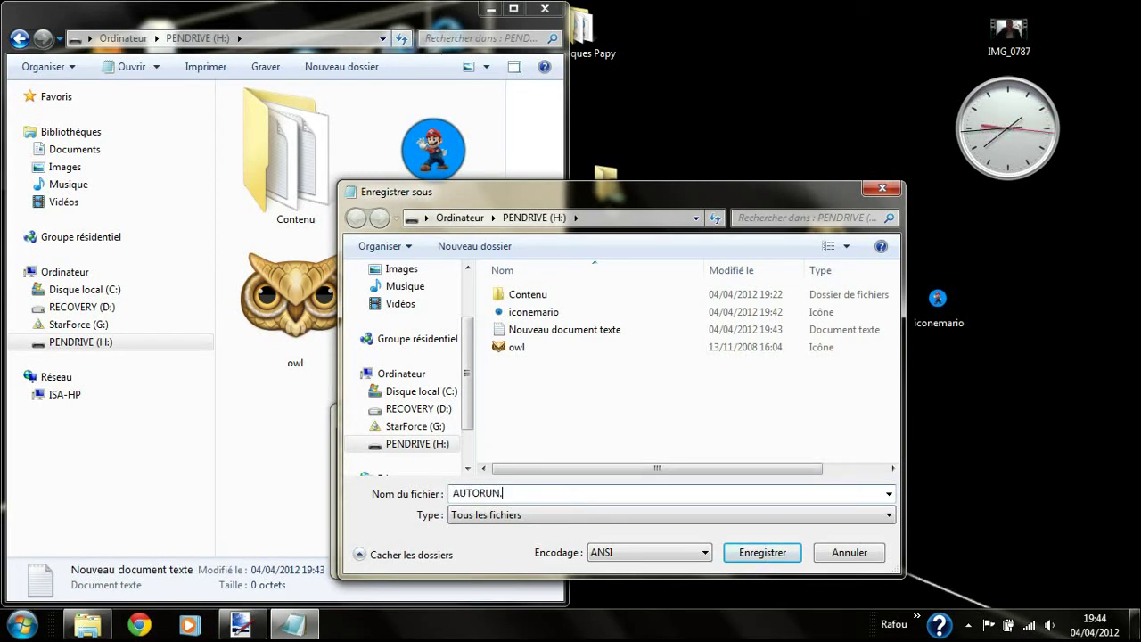
text(inf)
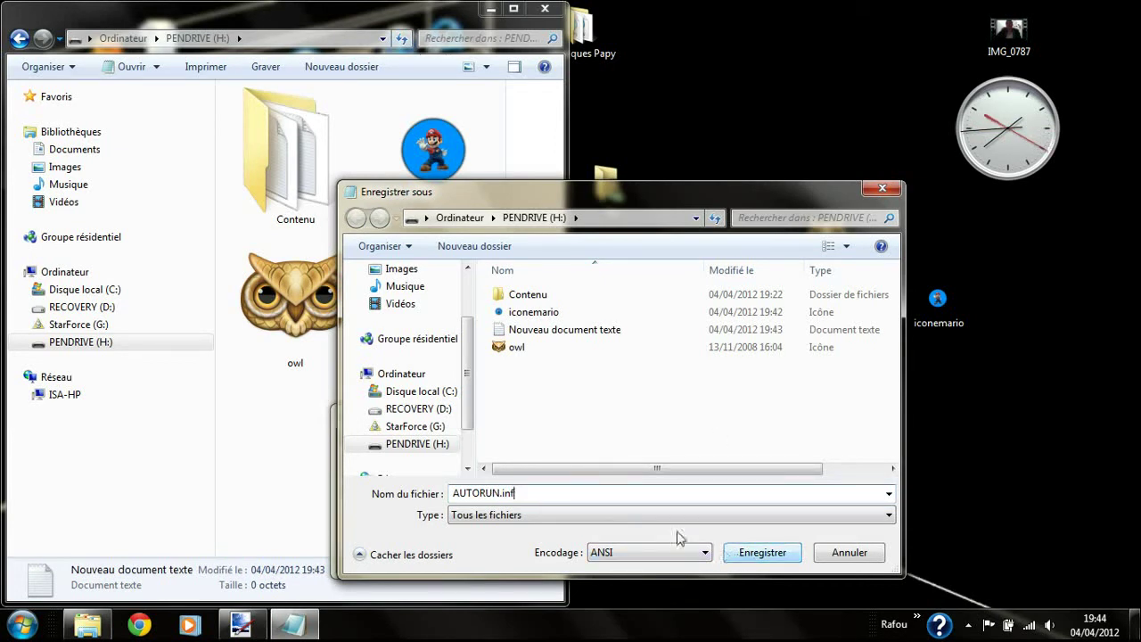
click(745, 555)
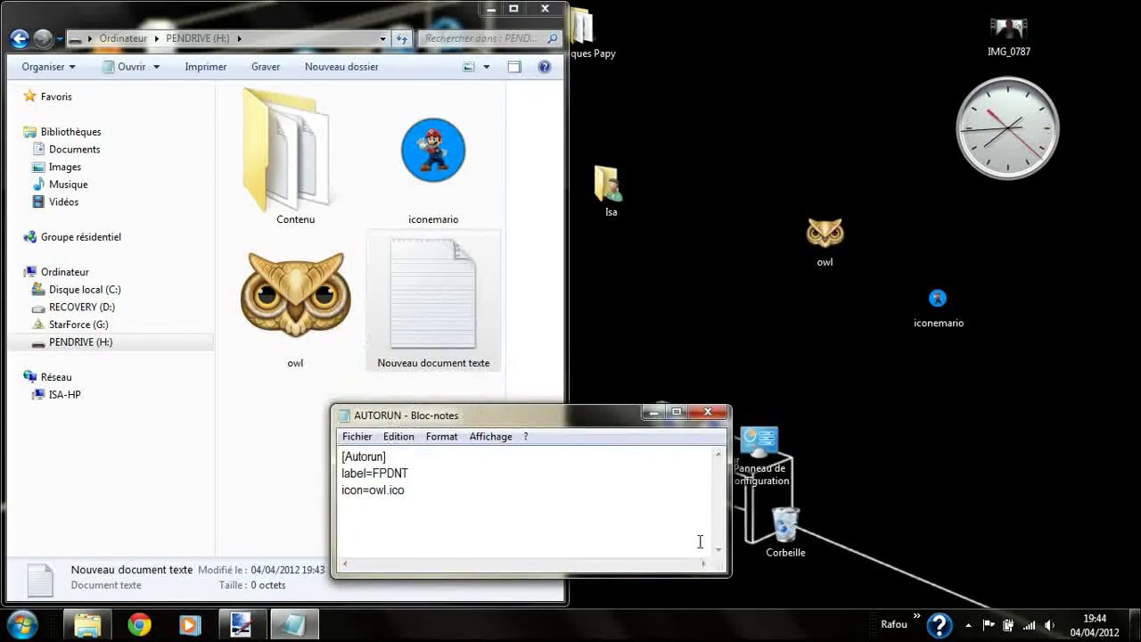
- Close Notepad and delete the empty new text document from the drive
click(708, 411)
right_click(463, 323)
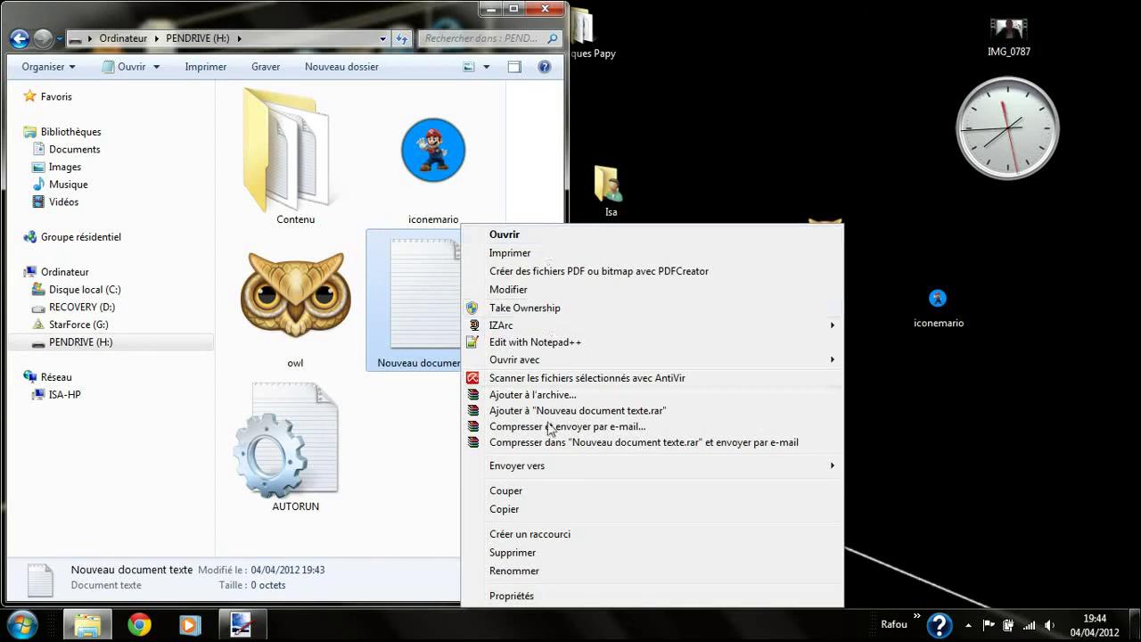
click(584, 553)
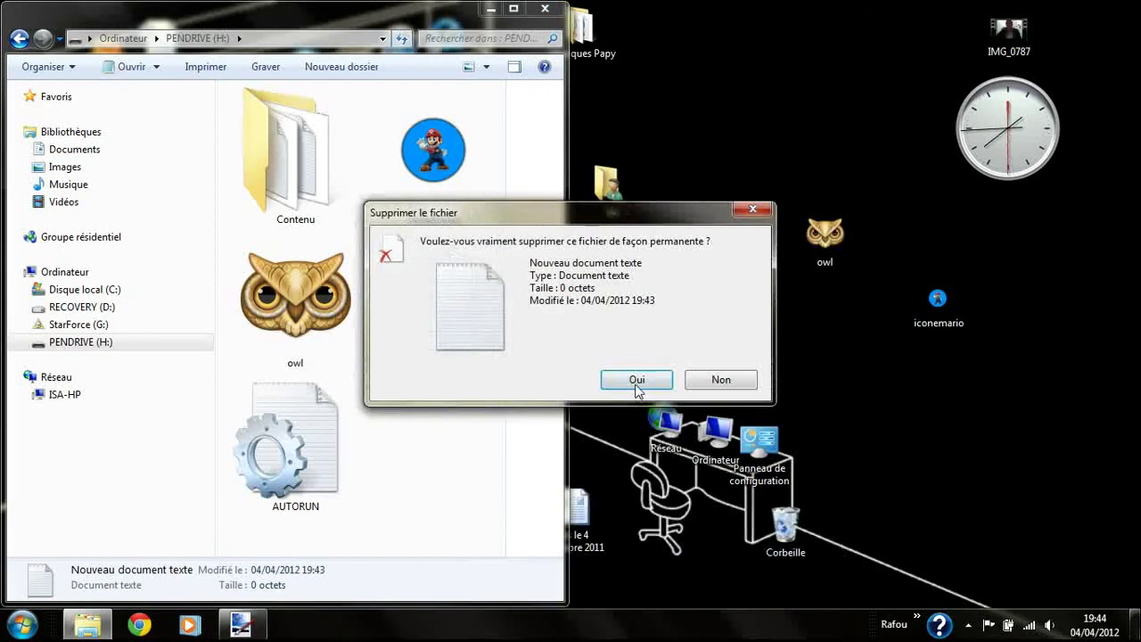
click(635, 380)
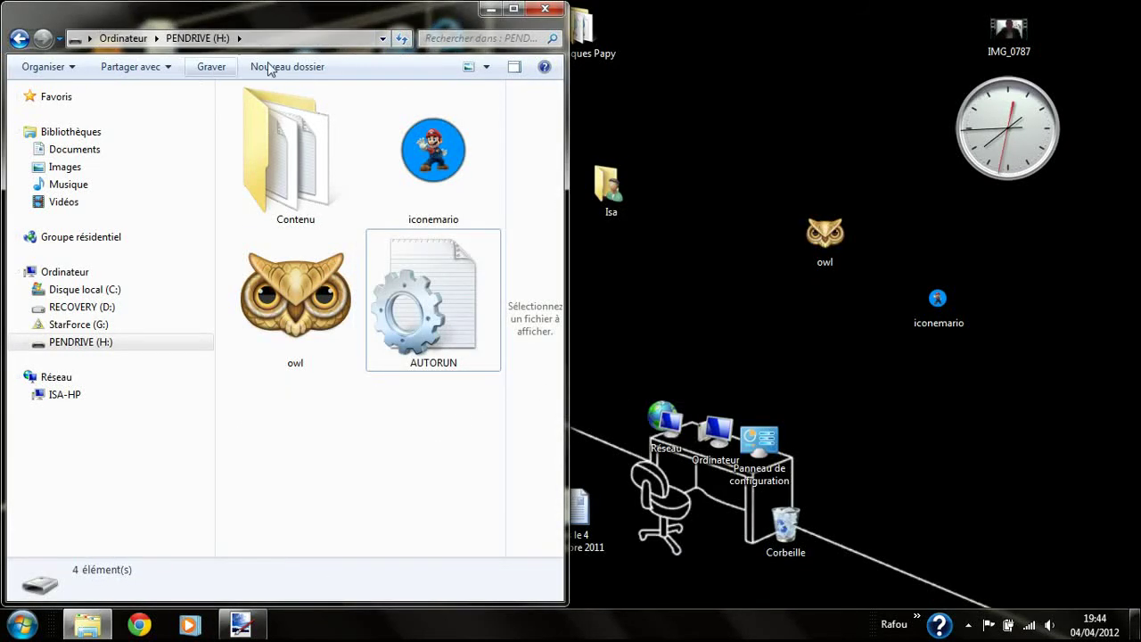
- Close the drive folder window and the Paint.NET window
click(546, 10)
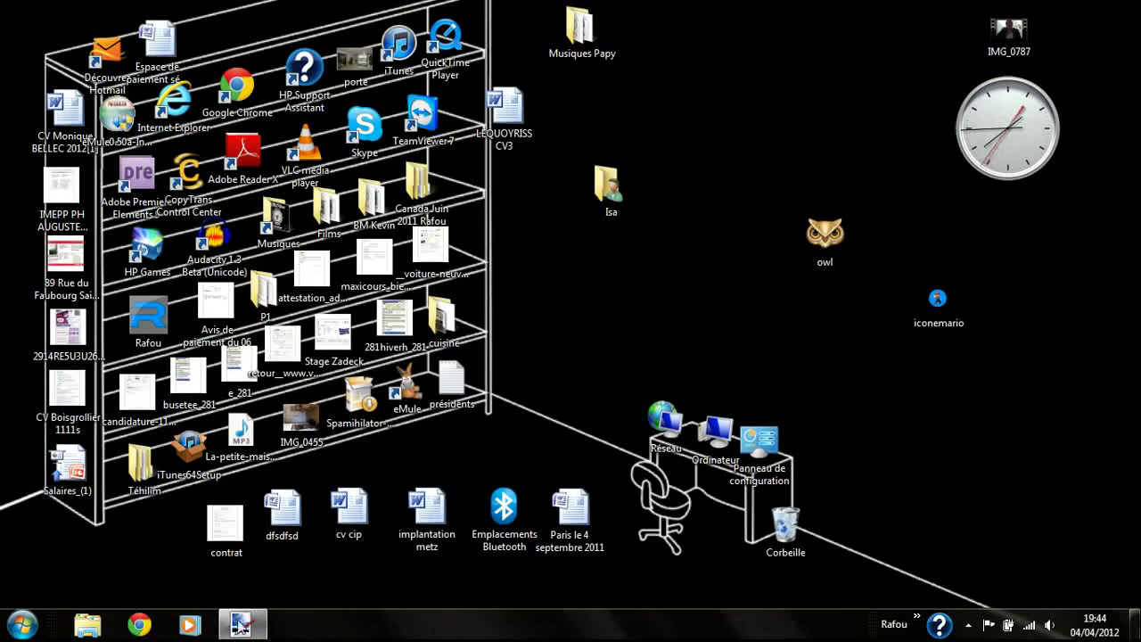
click(242, 624)
click(1122, 8)
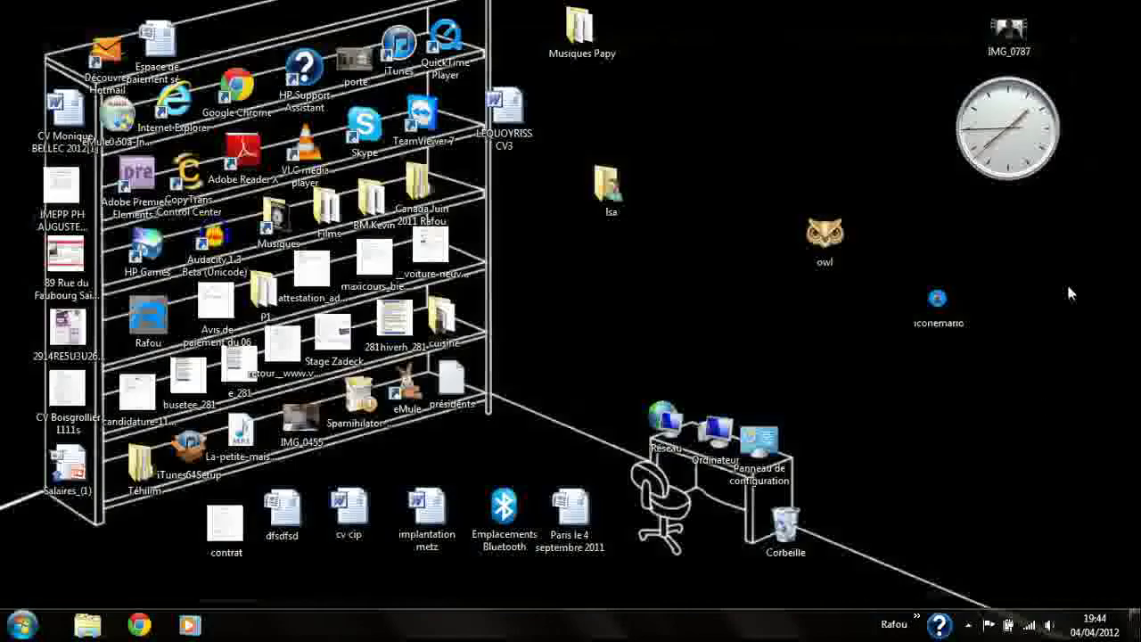
- Safely eject the USB DISK 2.0 drive from the system tray
click(968, 624)
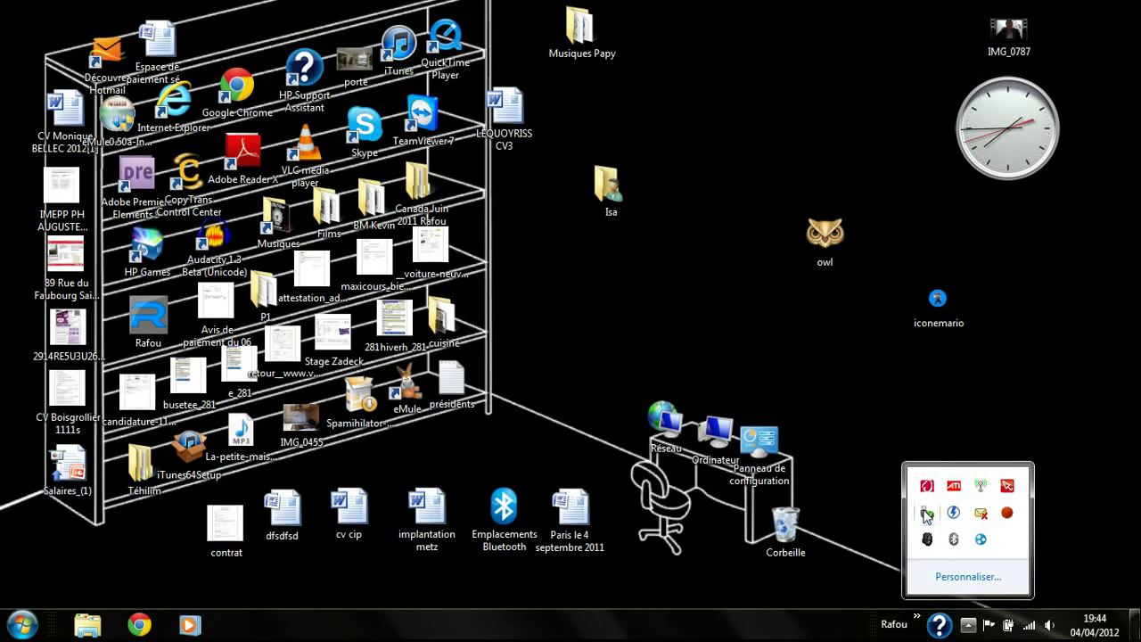
right_click(927, 515)
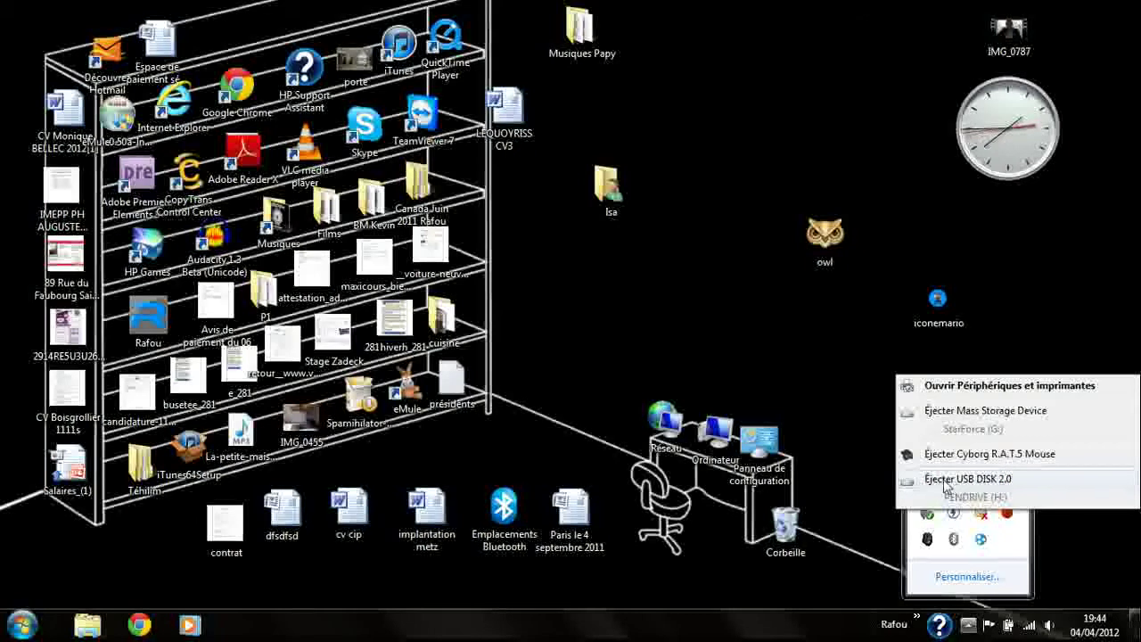
click(978, 483)
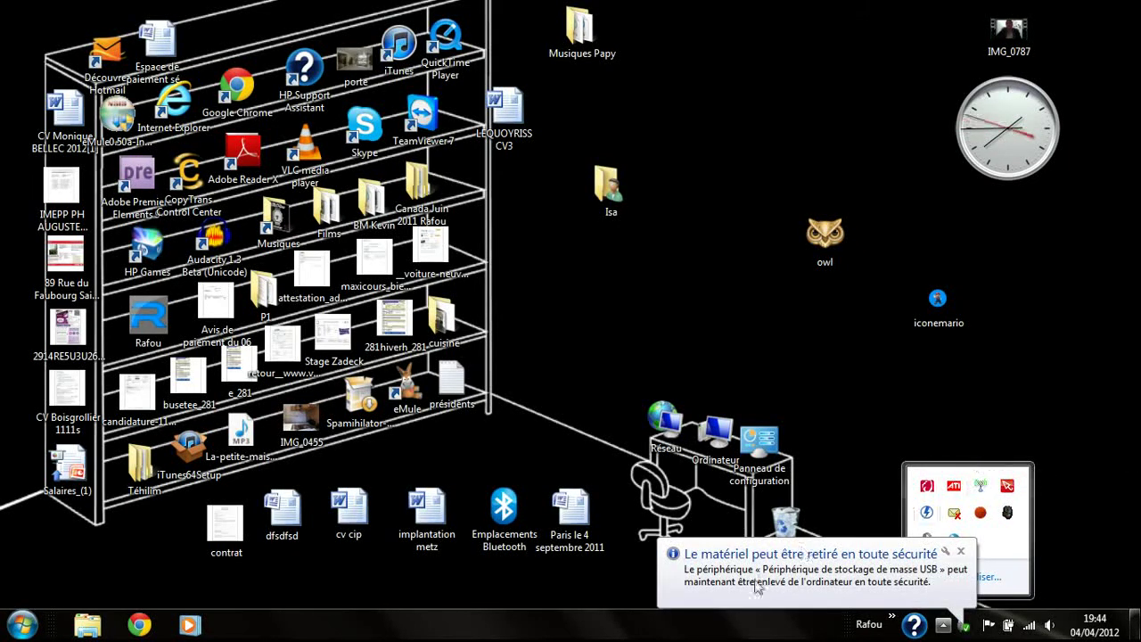
click(860, 437)
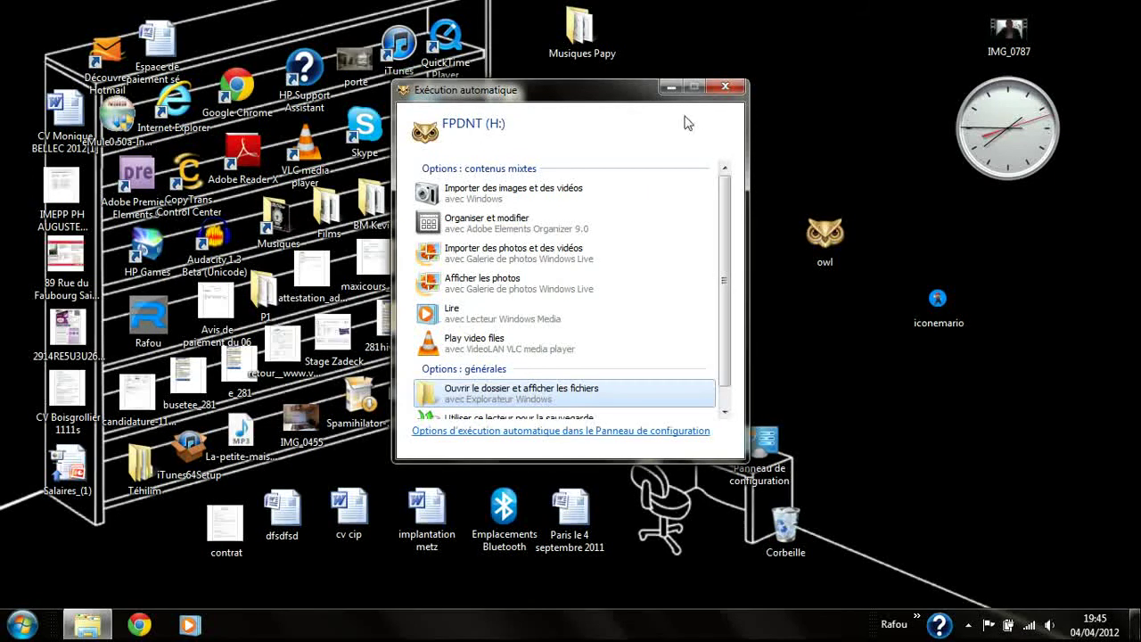
- Open the drive folder, go up to the Computer view and maximize the window
click(562, 392)
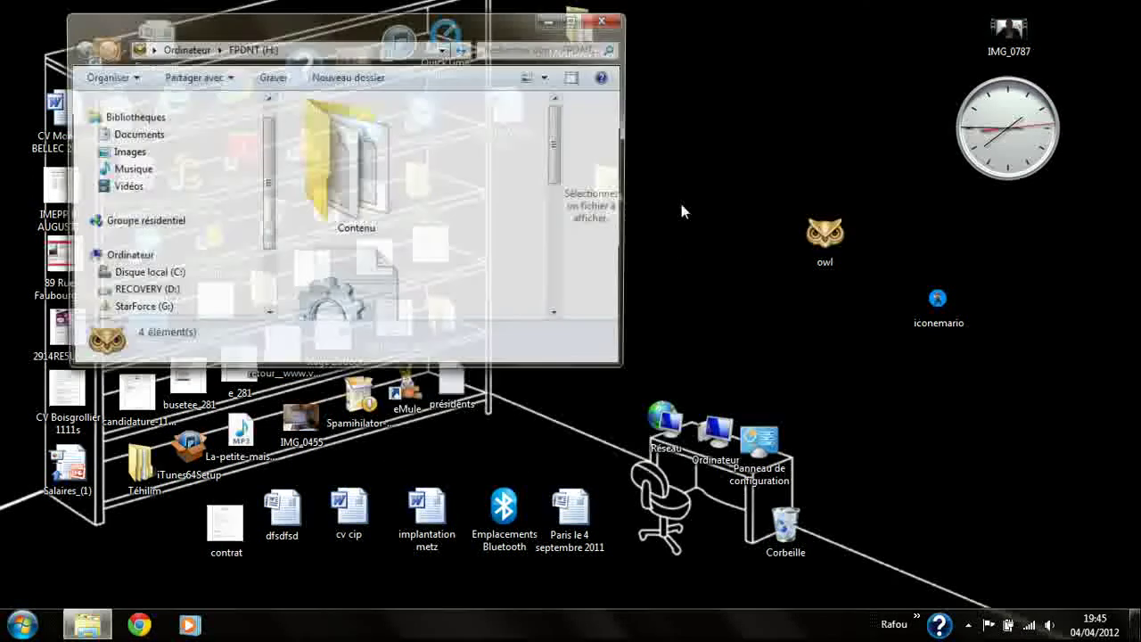
click(212, 49)
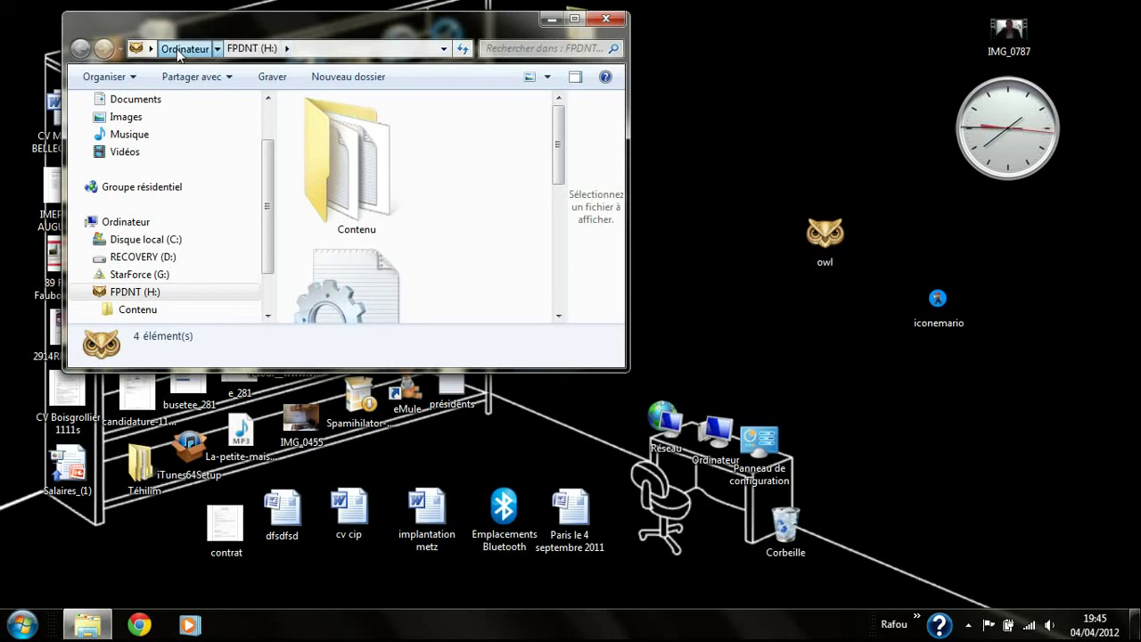
drag(559, 227, 559, 151)
drag(468, 28, 584, 7)
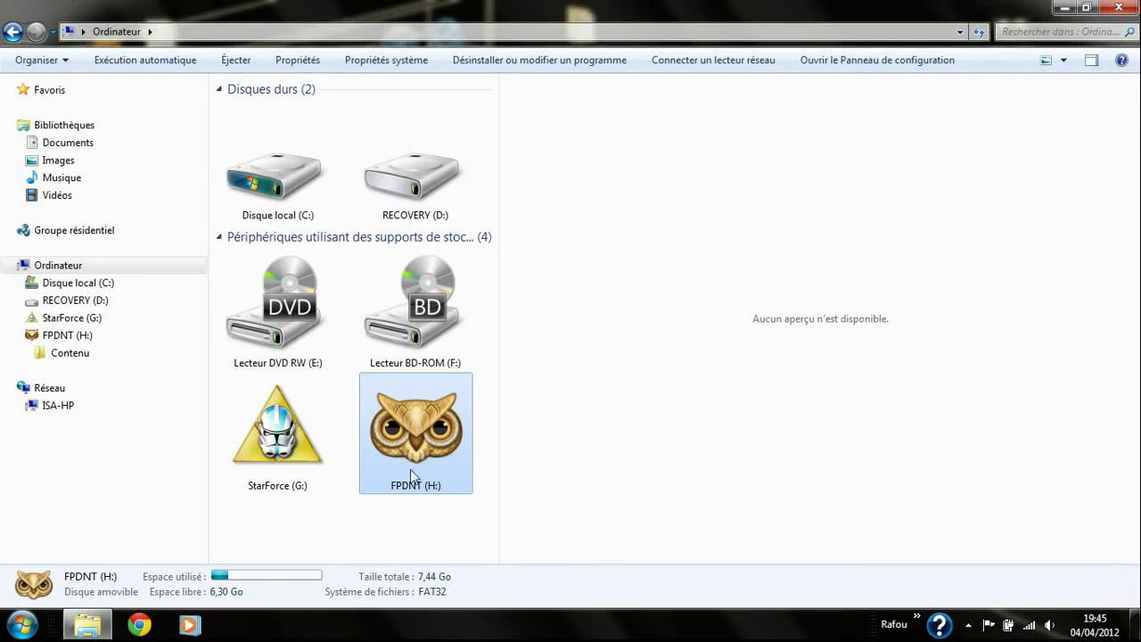
- Enlarge the drive icons to the biggest size and scroll through the drives
click(1063, 60)
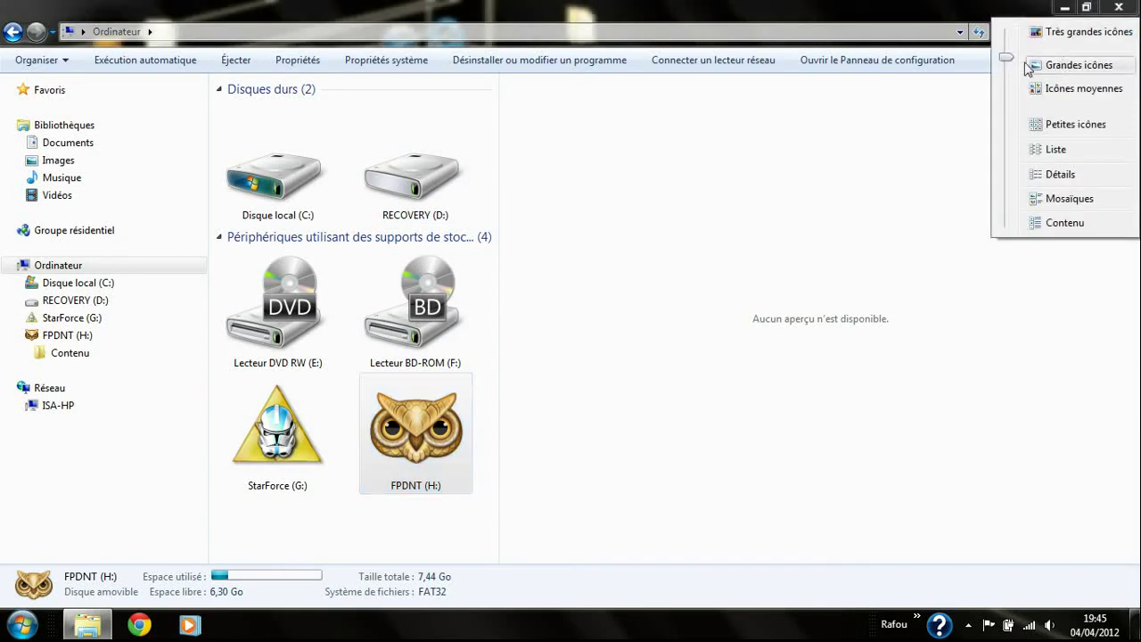
mouse_move(1010, 62)
mouse_down()
mouse_move(1005, 181)
mouse_move(1009, 31)
mouse_up()
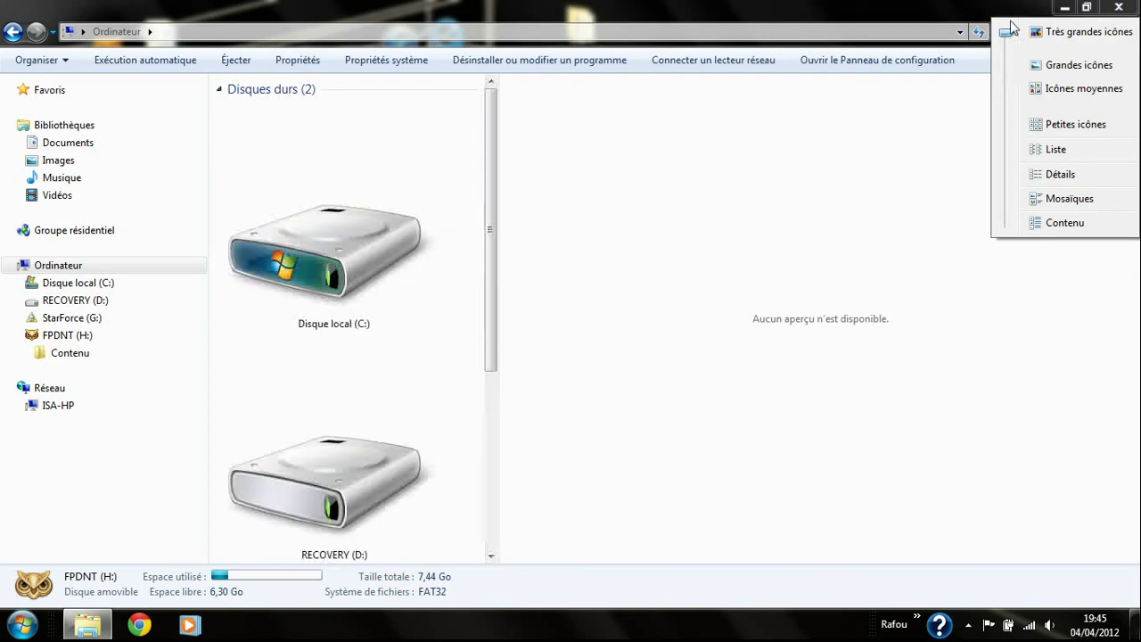
scroll(495, 317, down, 1)
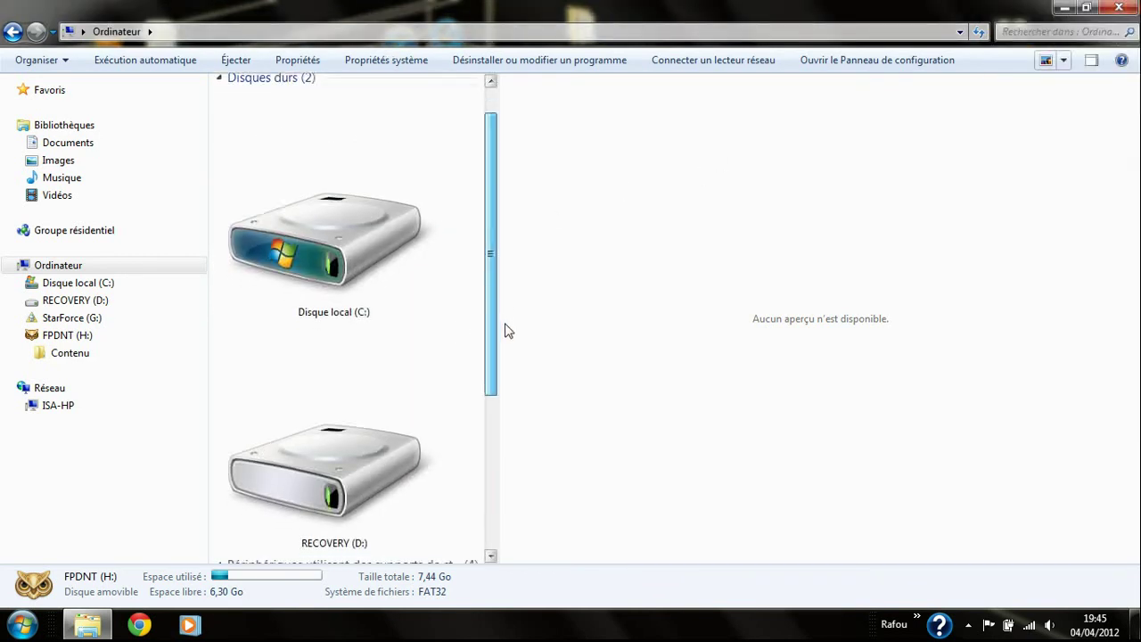
scroll(529, 535, down, 5)
scroll(542, 575, down, 3)
scroll(548, 570, up, 8)
scroll(550, 569, down, 7)
scroll(550, 568, up, 8)
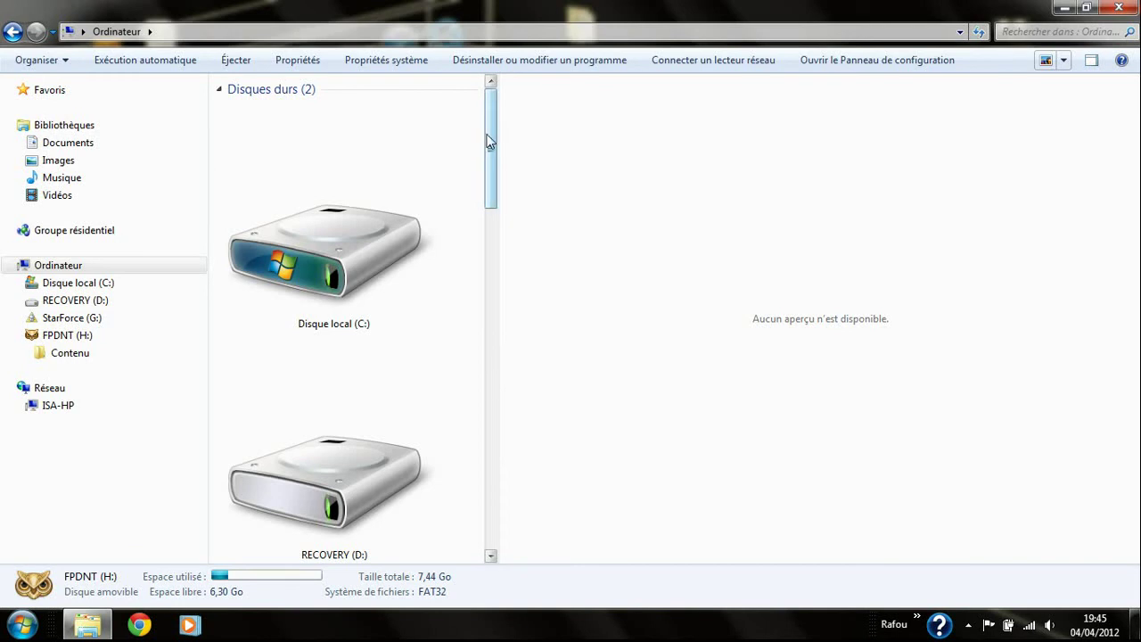
drag(489, 141, 507, 481)
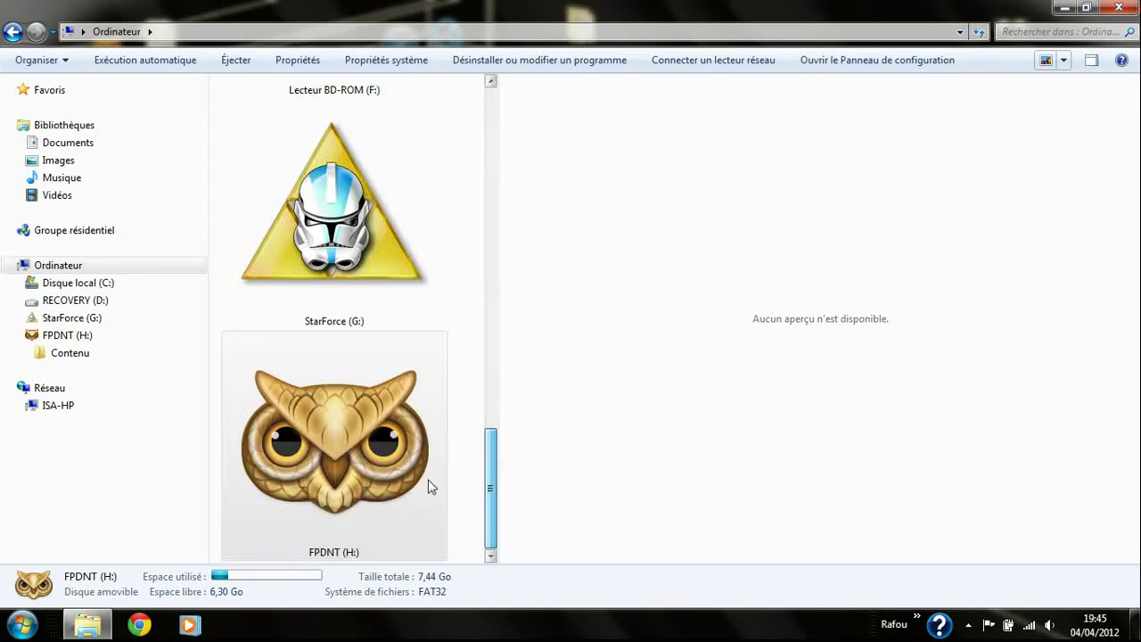
- Try the Details view, then settle on Large icons for the drive list
click(1063, 61)
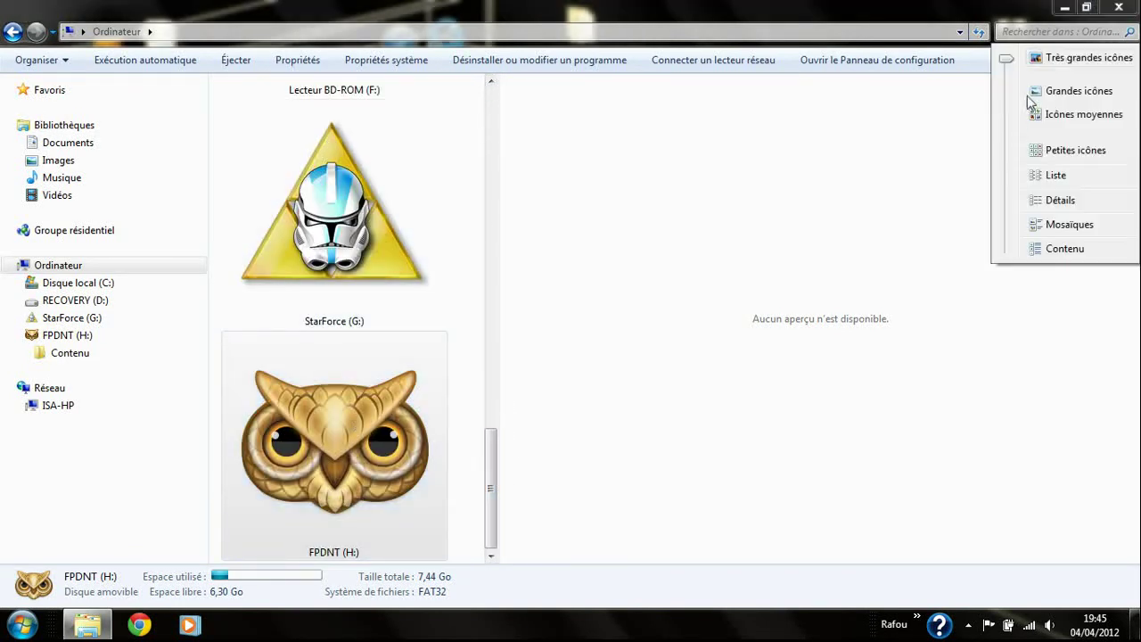
drag(1007, 61, 1007, 206)
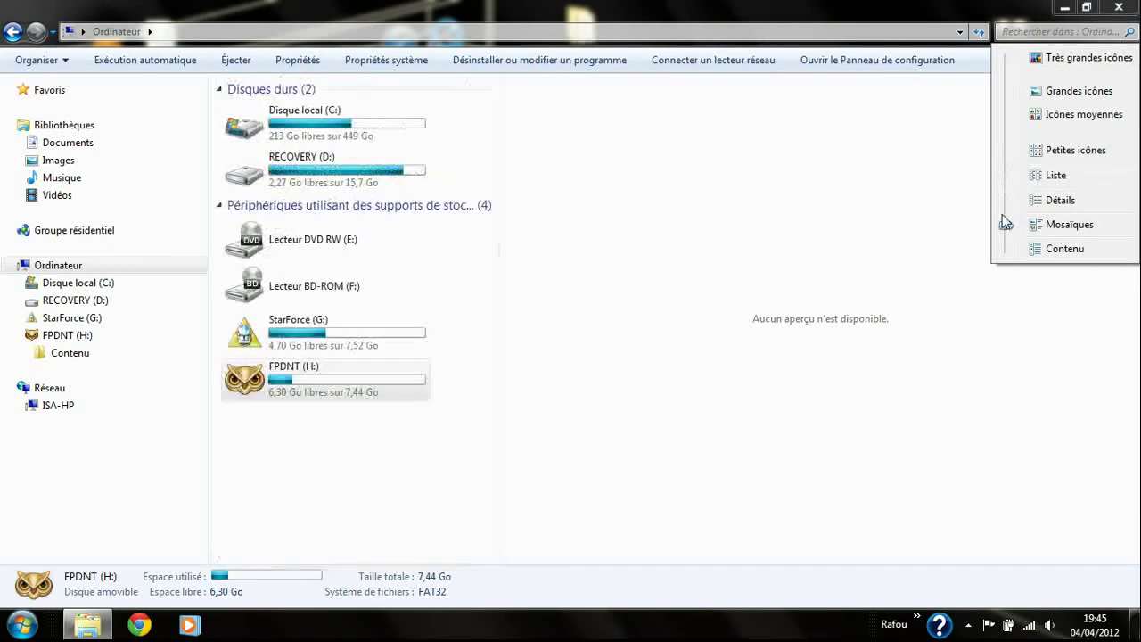
click(1005, 212)
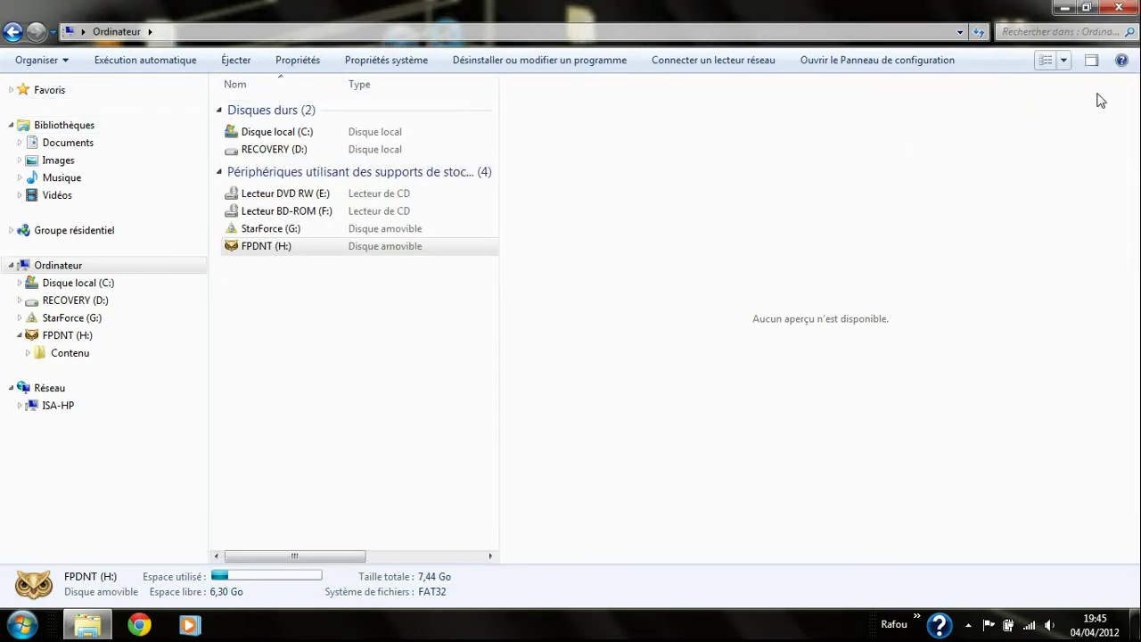
click(1064, 61)
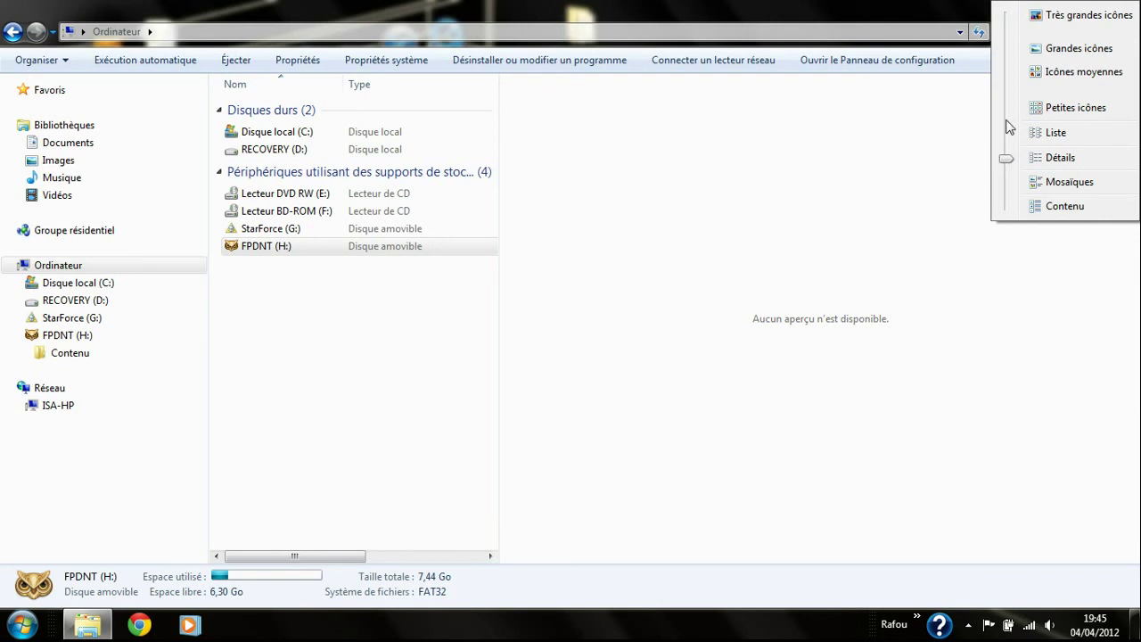
drag(1005, 162, 1021, 52)
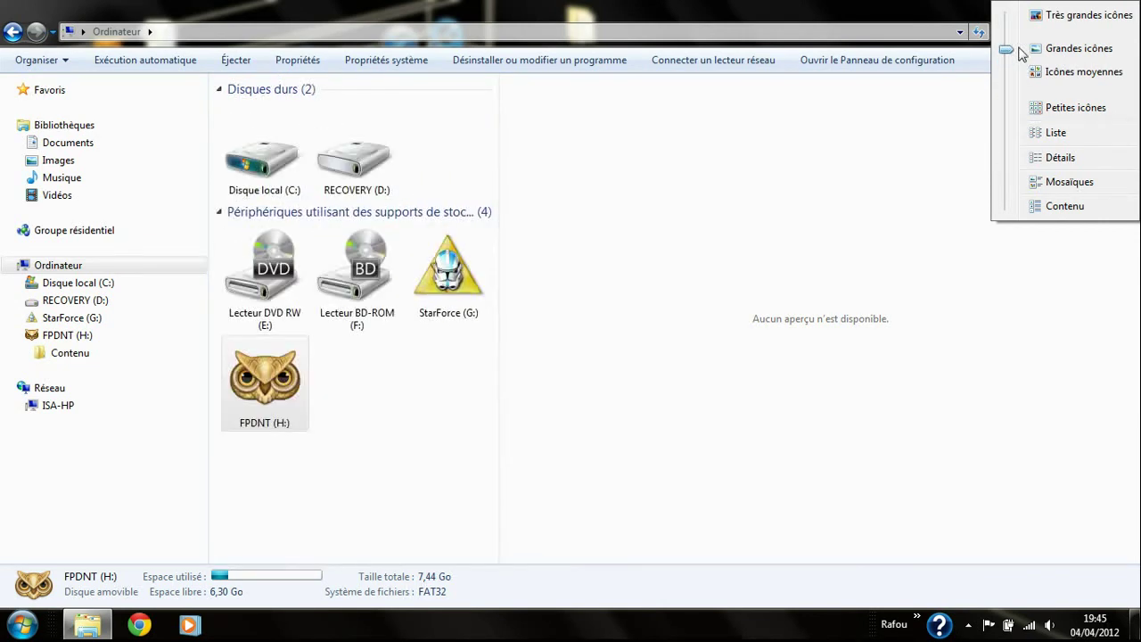
click(1021, 52)
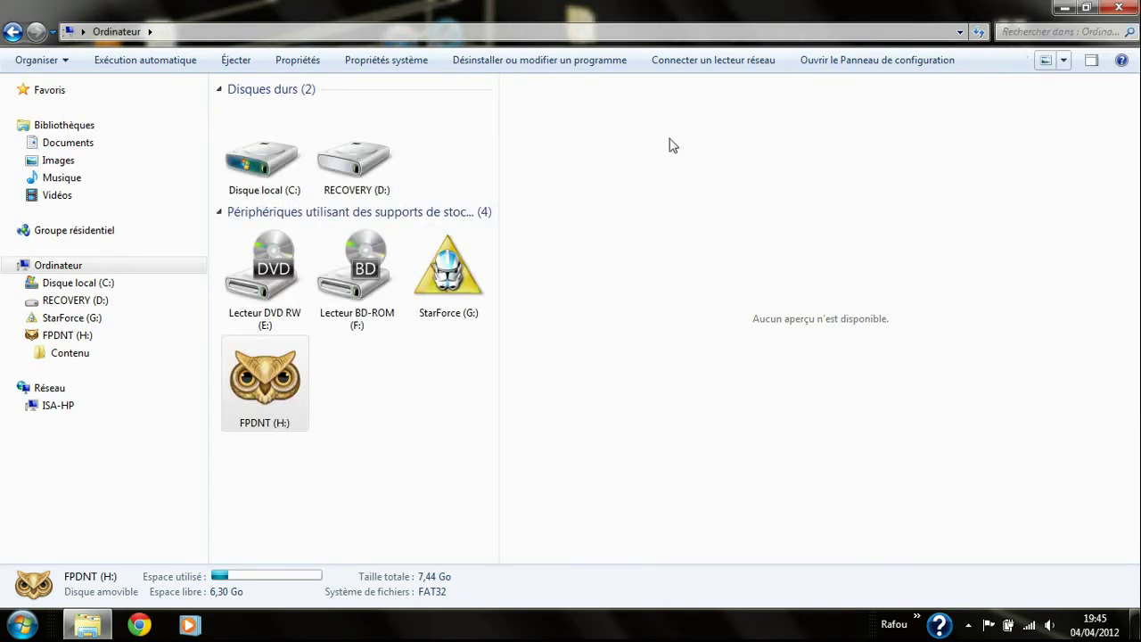
- Permanently delete iconemario from FPDNT (H:), then check Contenu and return to the root
double_click(270, 393)
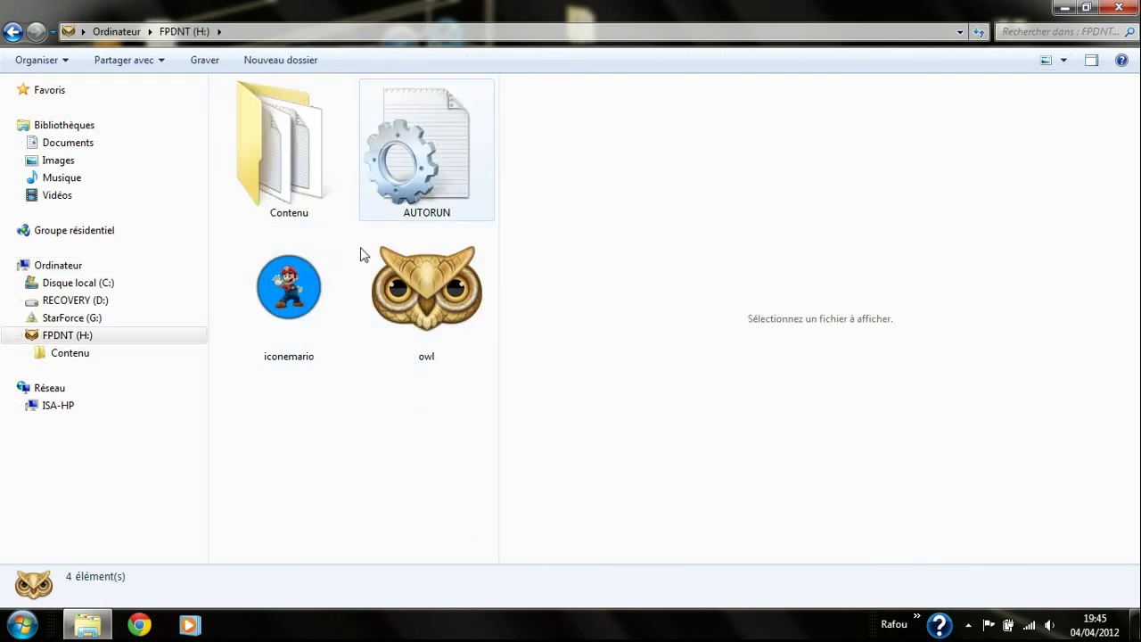
click(301, 316)
key(shift+Delete)
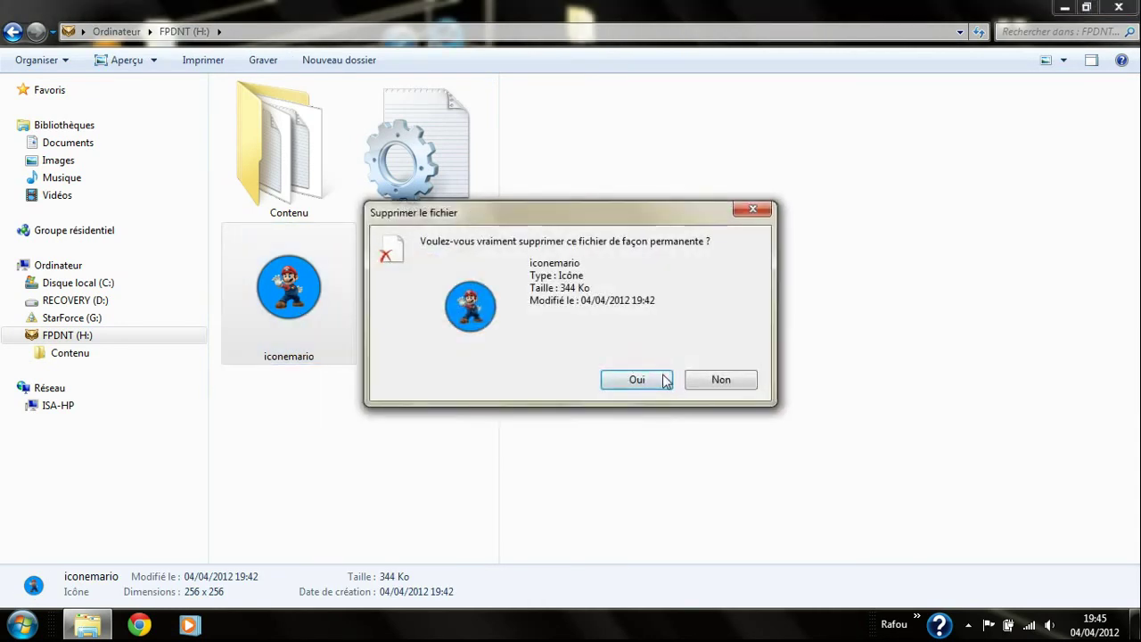
click(665, 381)
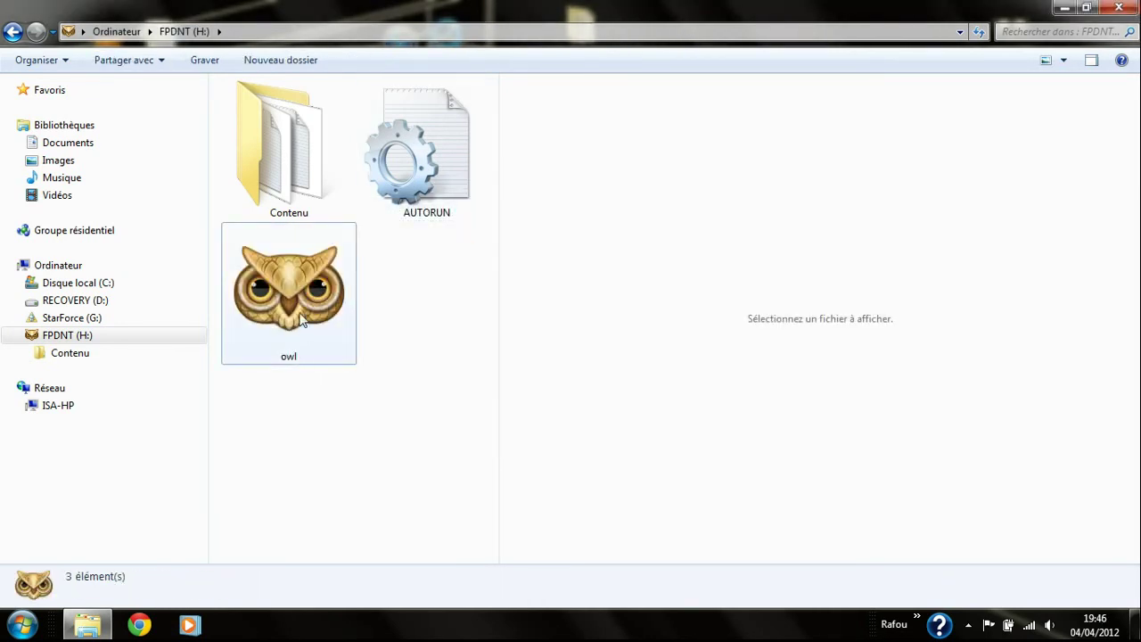
double_click(284, 183)
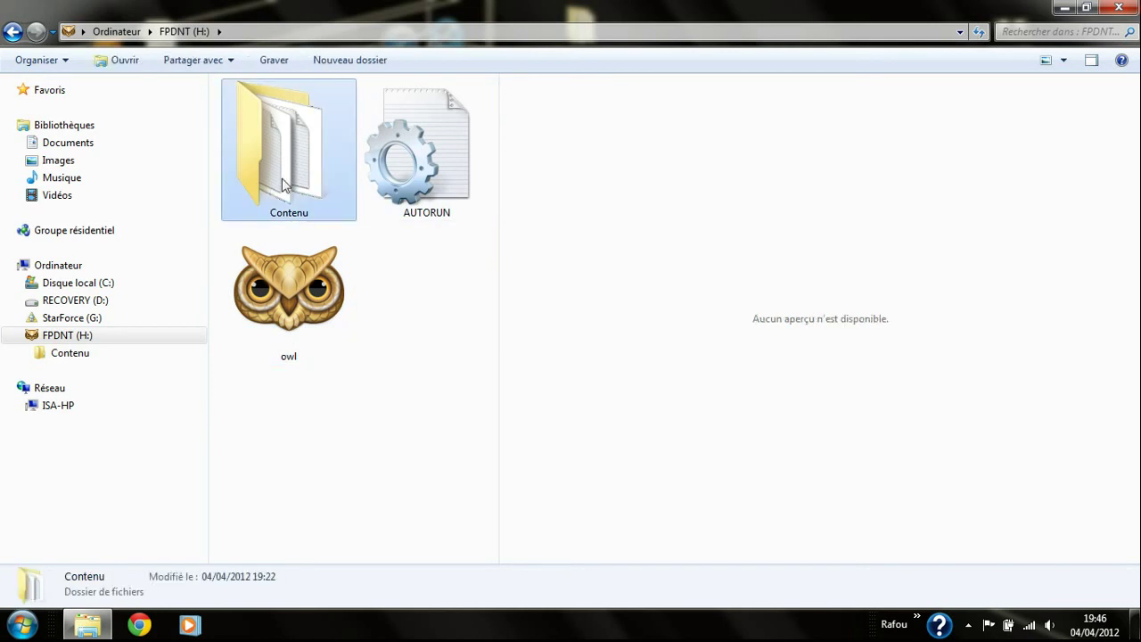
click(11, 33)
- Confirm 'Don't show hidden files, folders or drives' in Folder Options' View settings
click(40, 60)
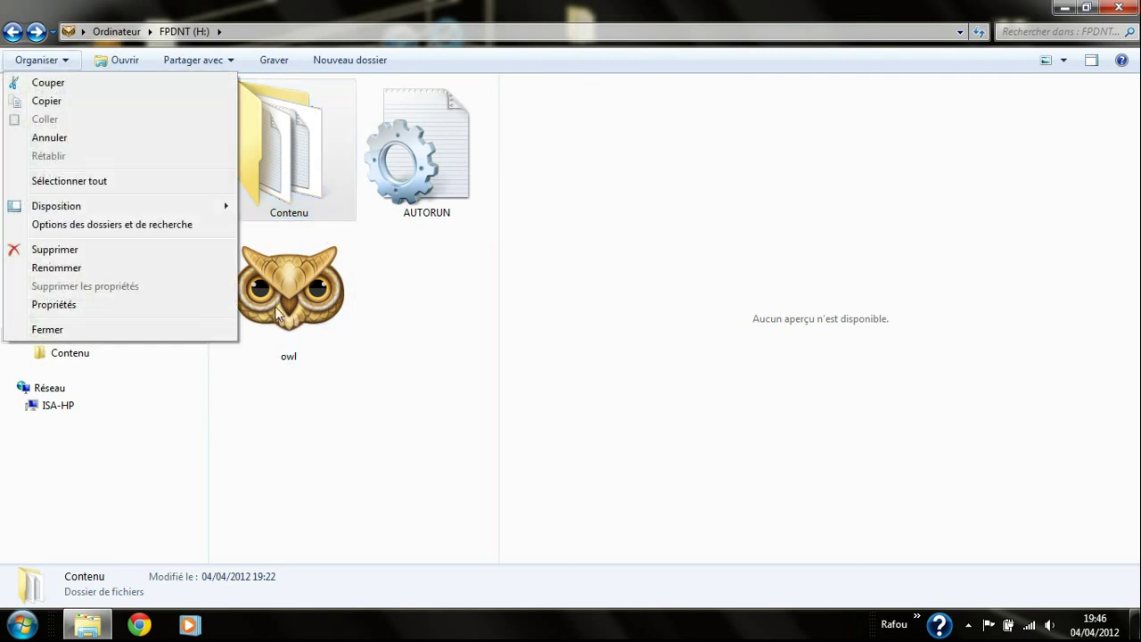
click(137, 229)
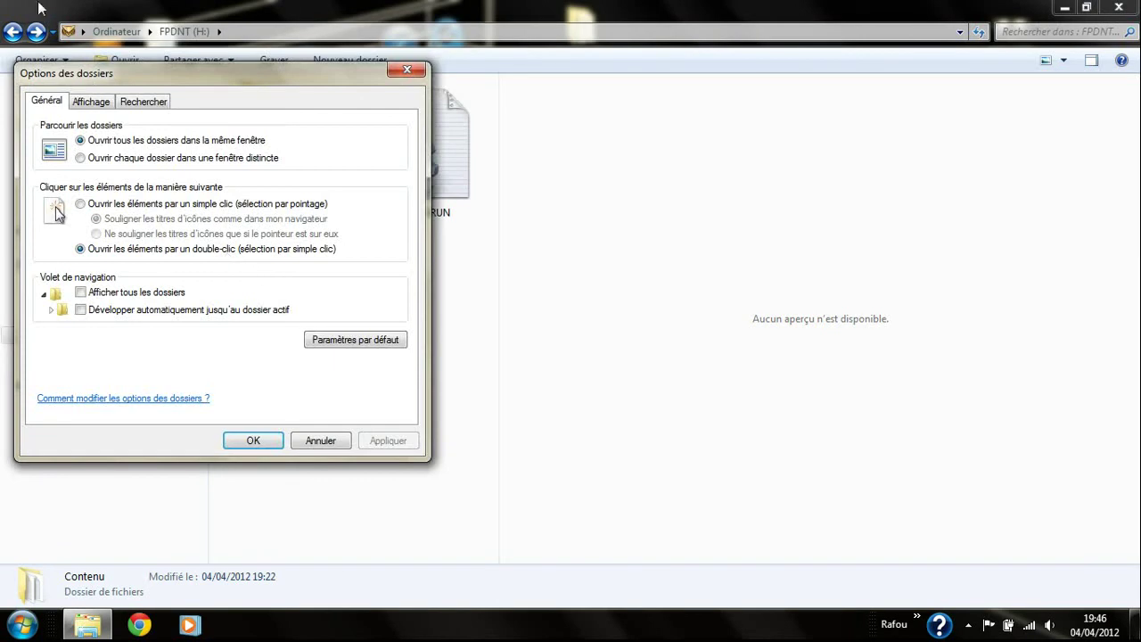
click(90, 104)
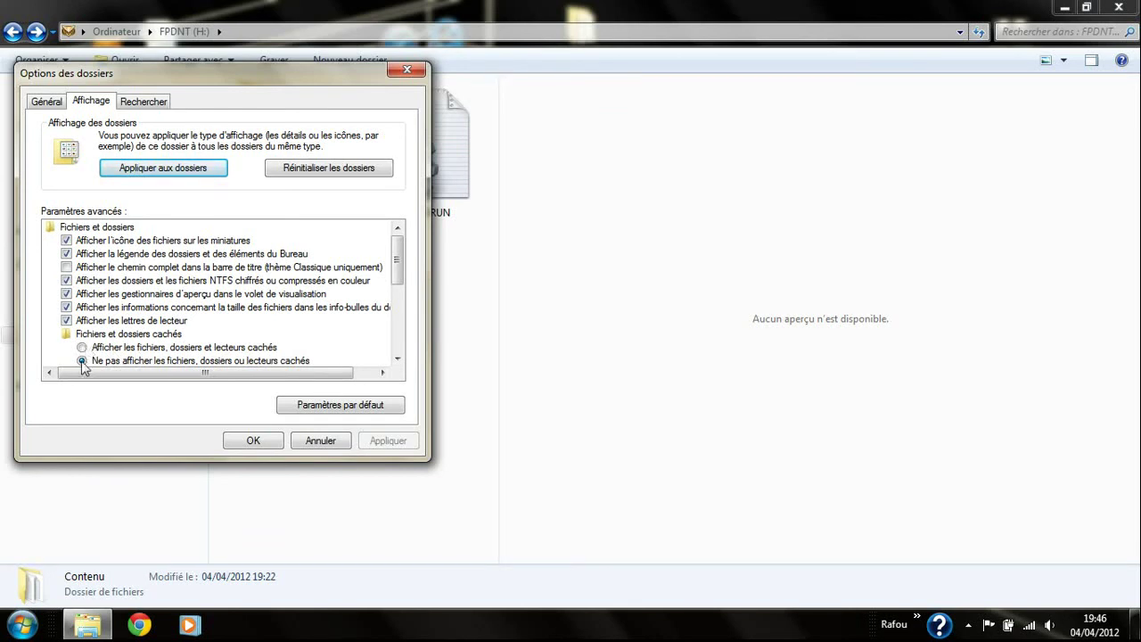
click(252, 441)
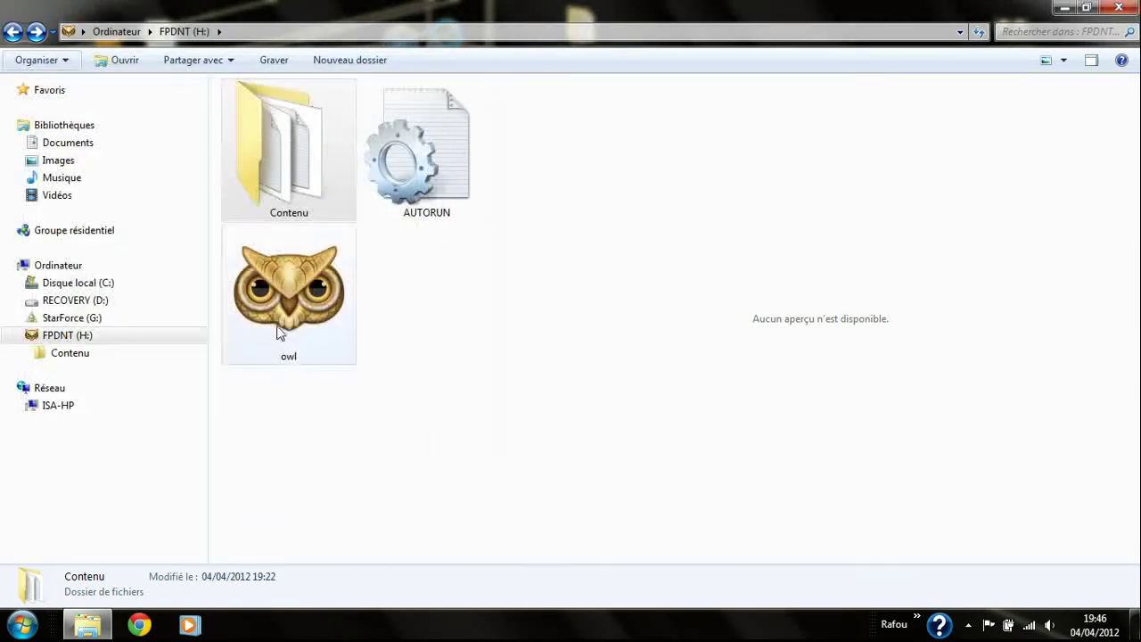
- Set the Hidden attribute on AUTORUN and owl, then return to the Computer drive list
drag(435, 328, 416, 79)
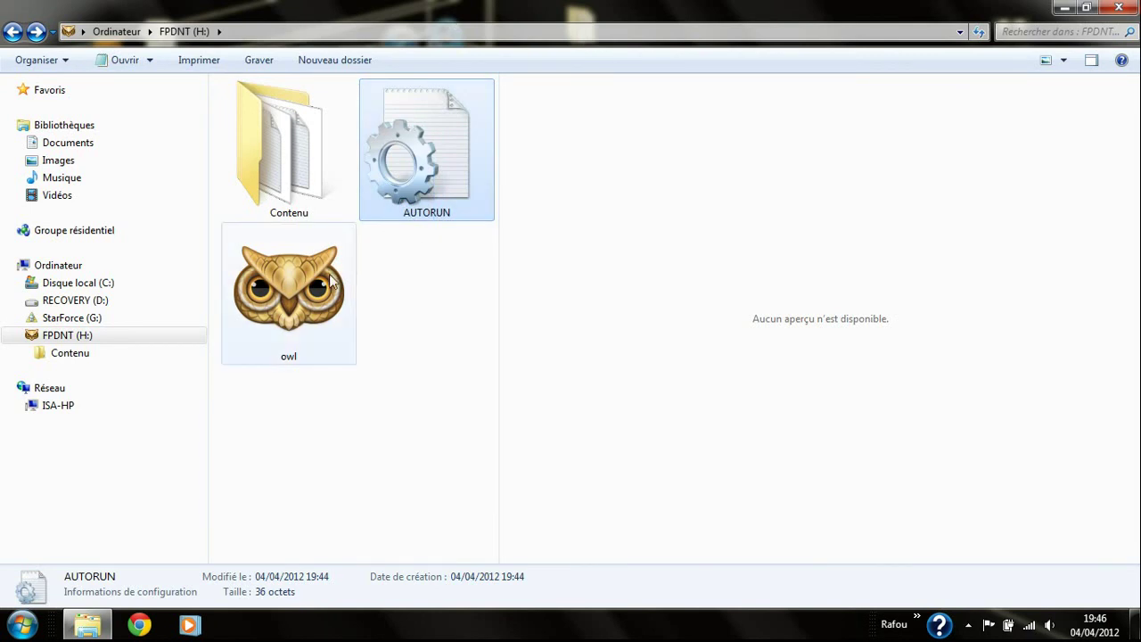
click(446, 244)
click(435, 158)
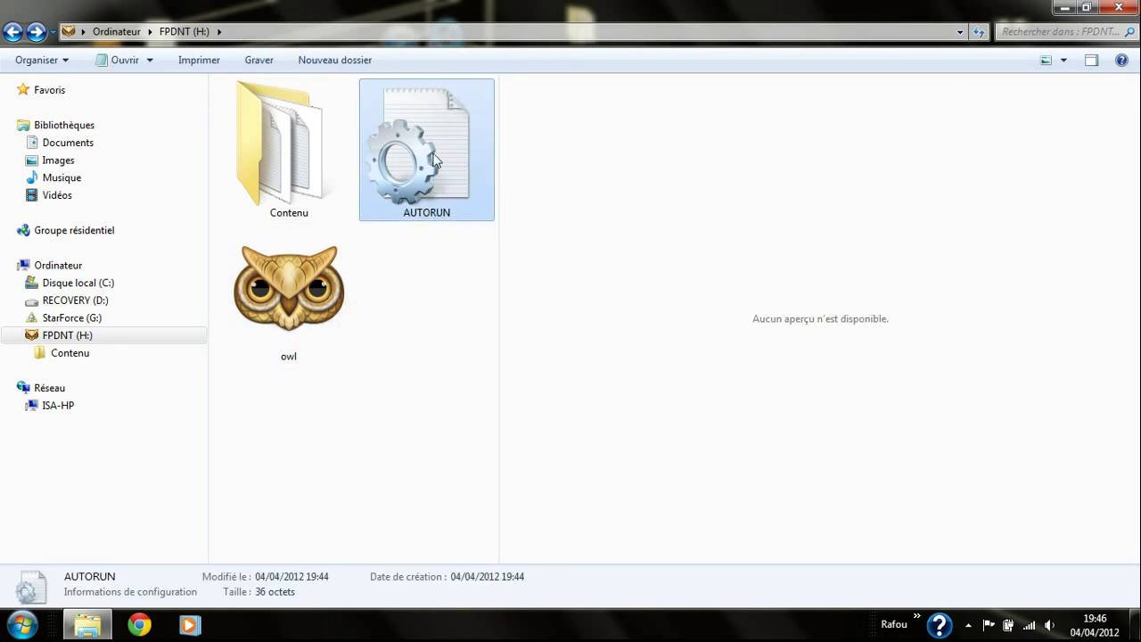
mouse_move(299, 291)
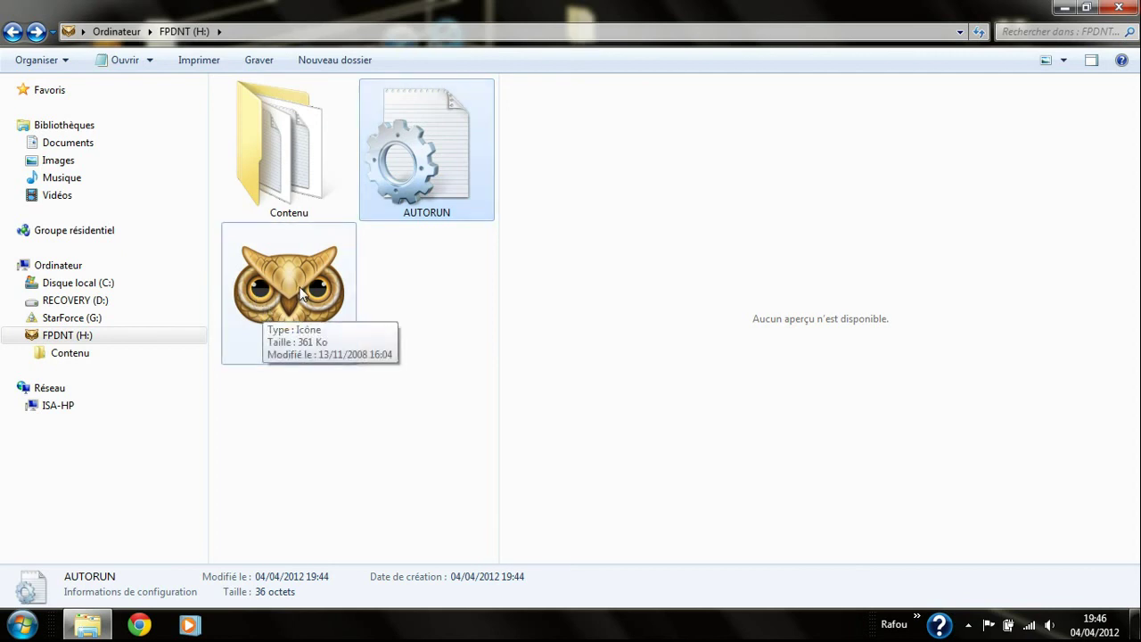
ctrl+click(301, 293)
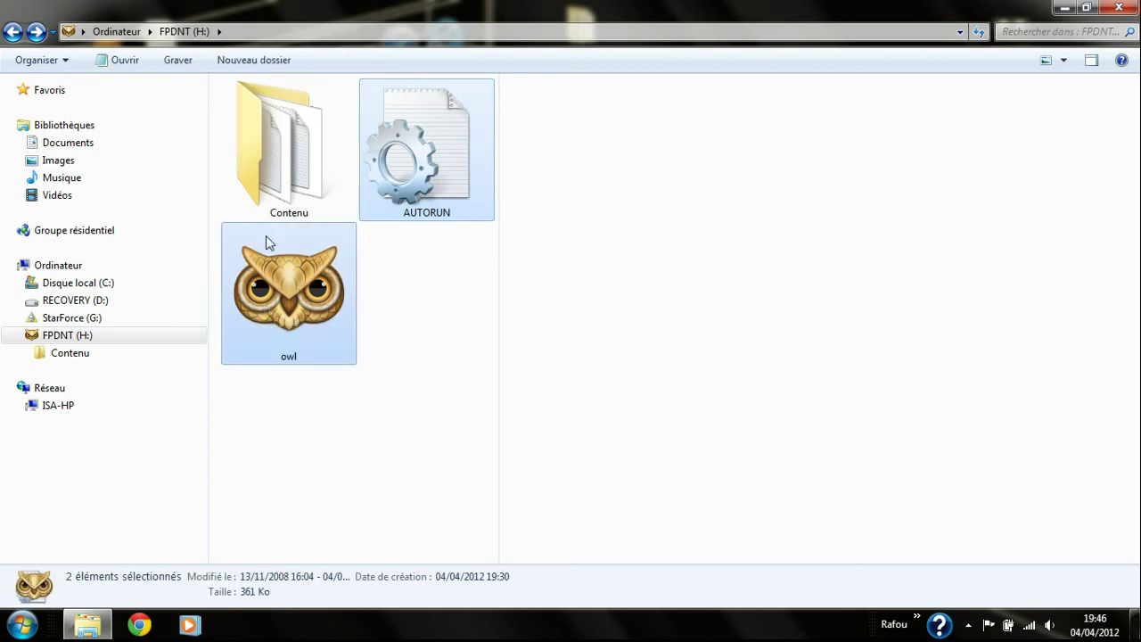
right_click(325, 286)
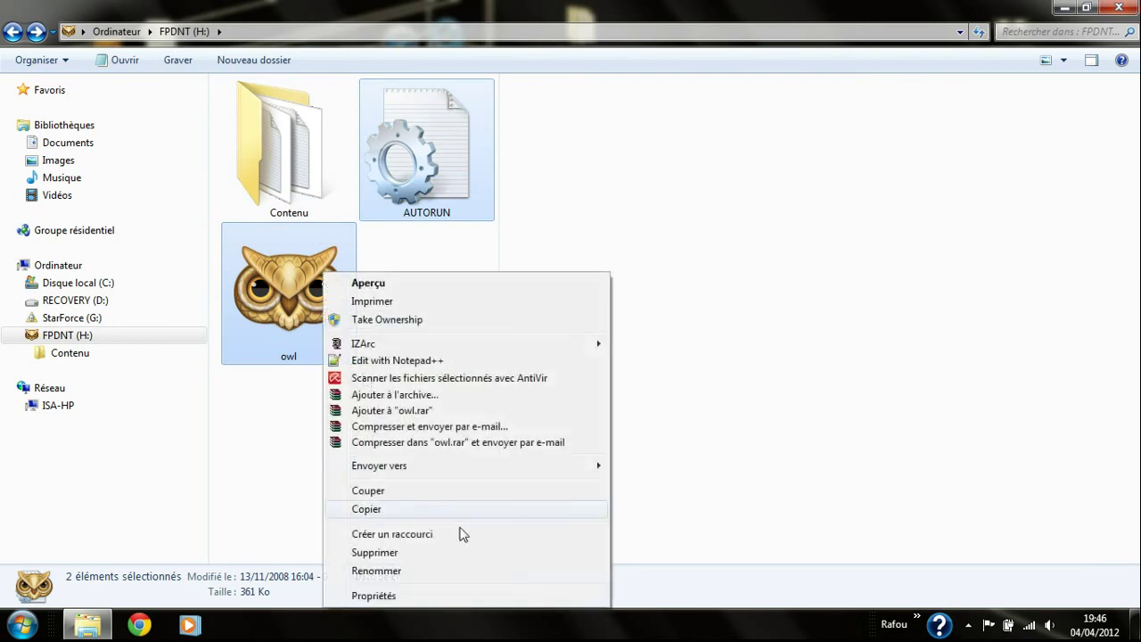
click(439, 603)
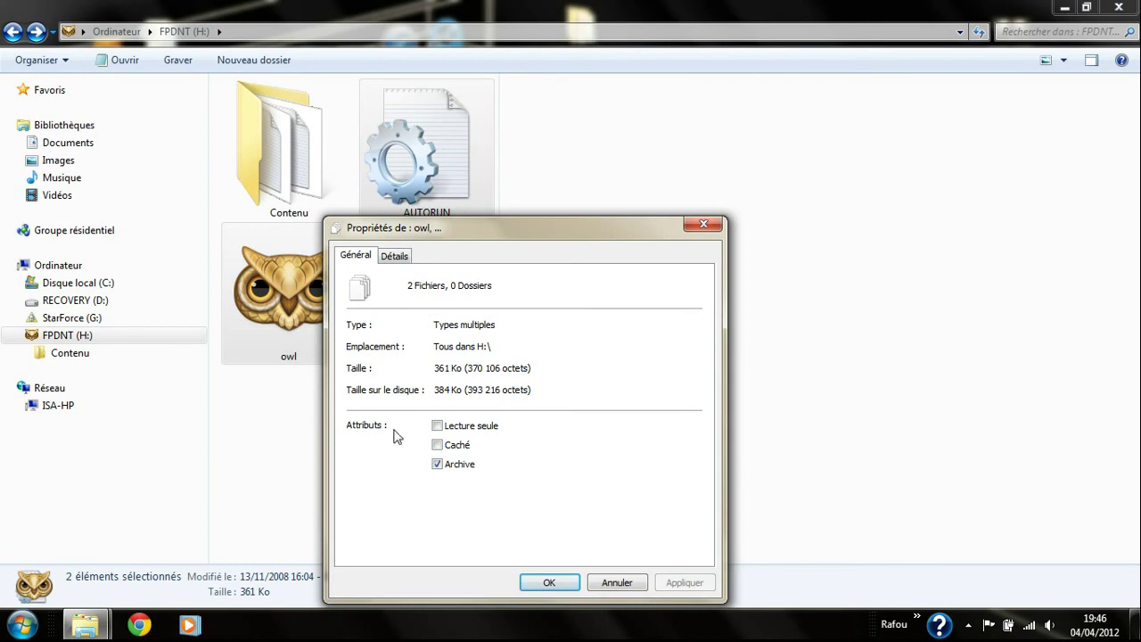
click(437, 445)
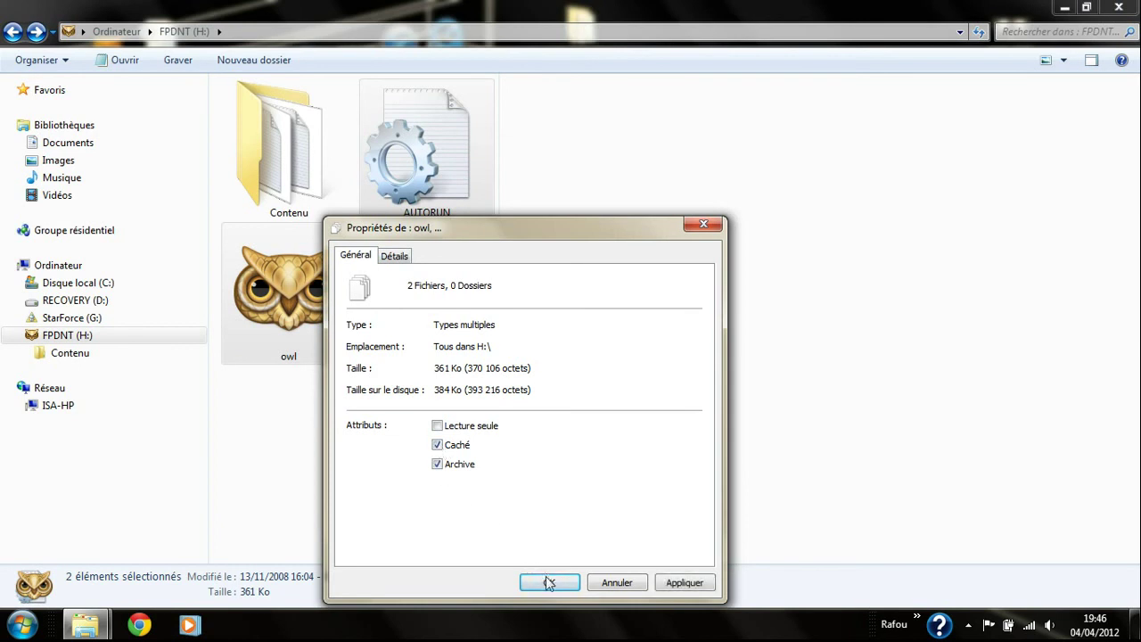
click(550, 582)
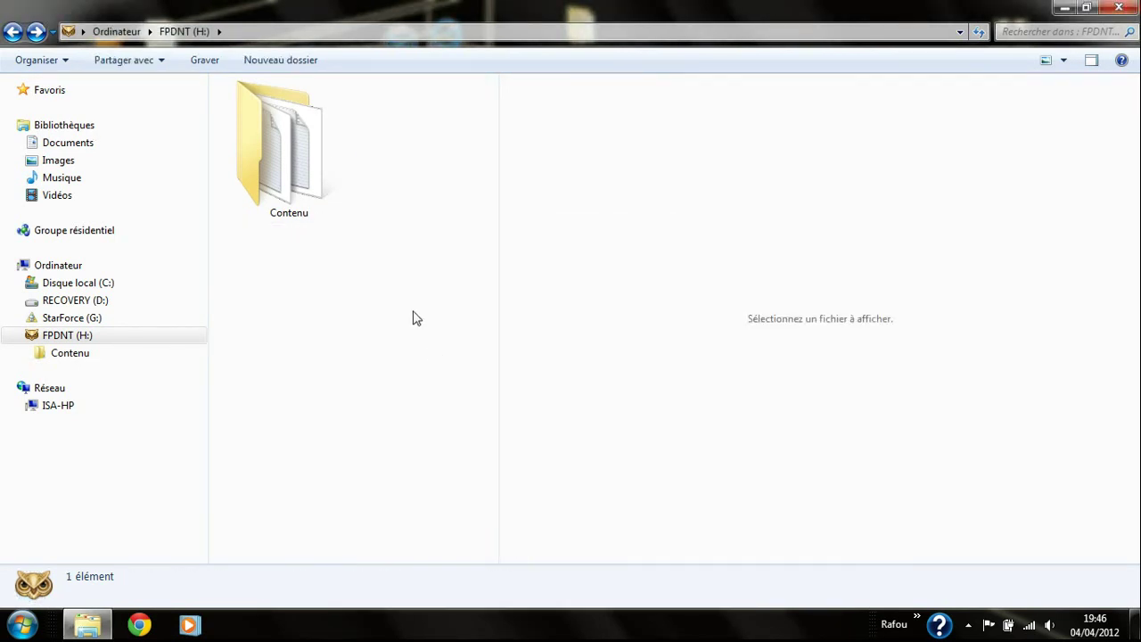
click(107, 32)
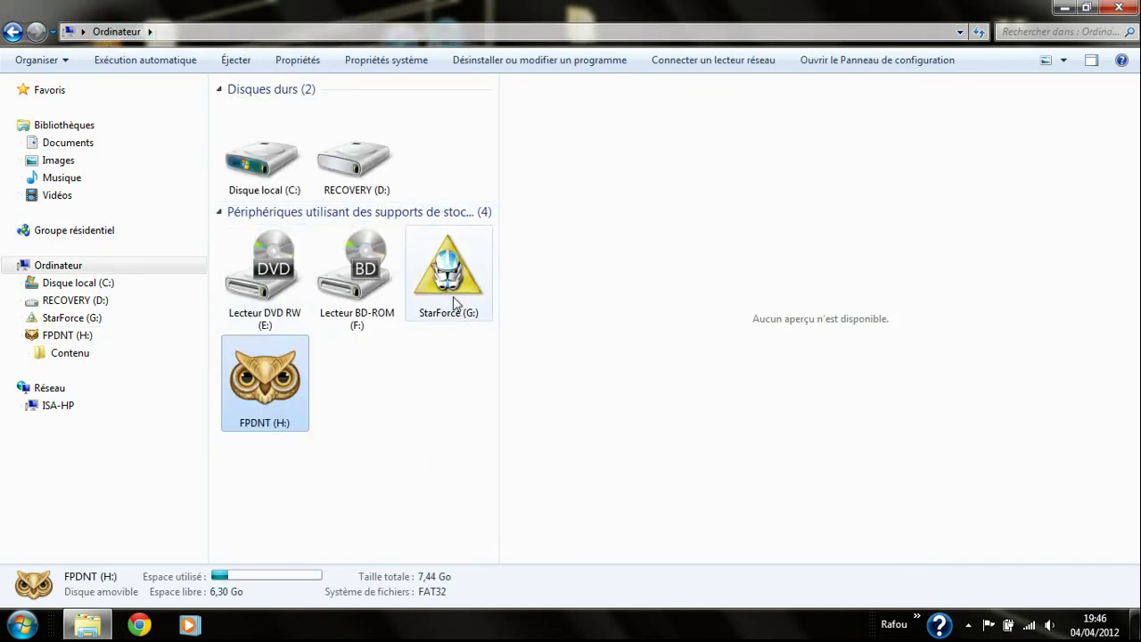
- Open StarForce (G:) and enable showing hidden files, folders and drives
double_click(460, 274)
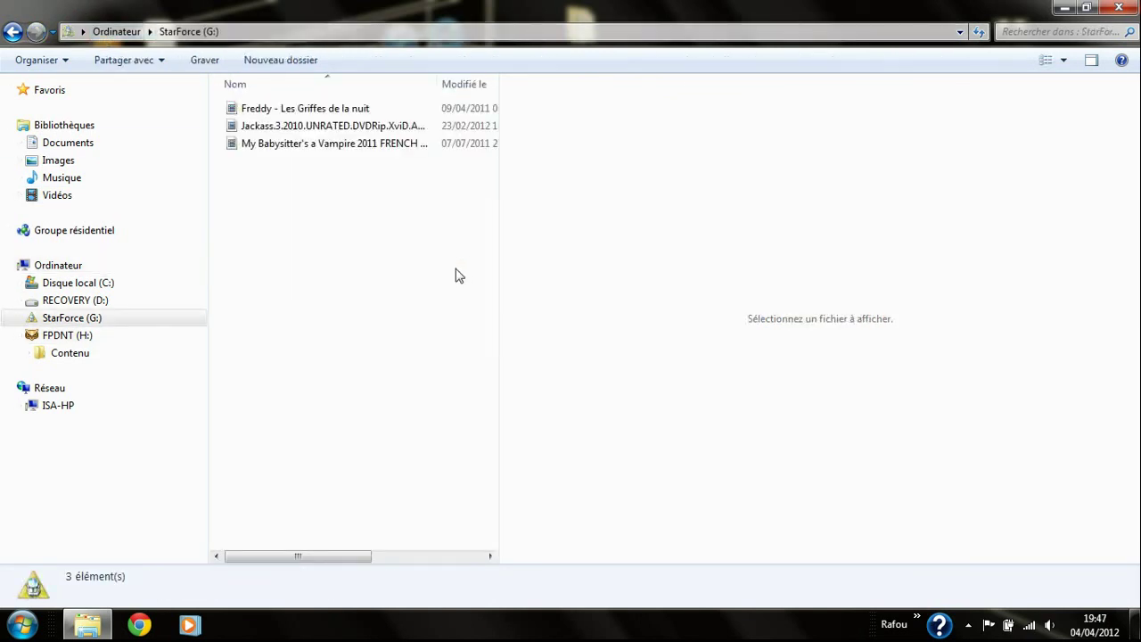
click(41, 60)
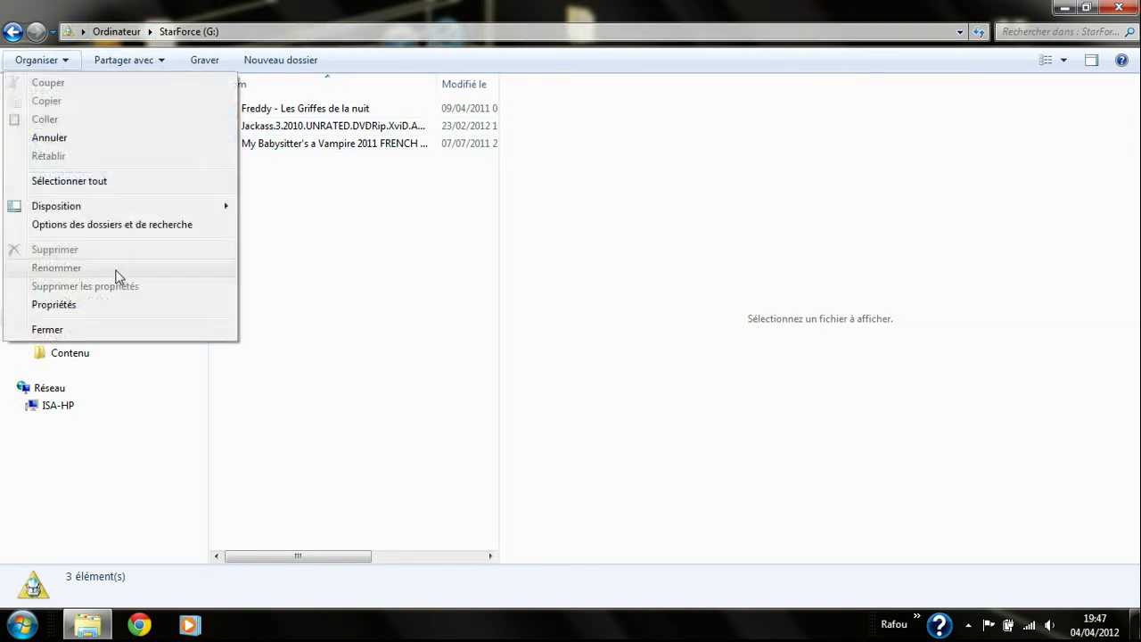
click(128, 228)
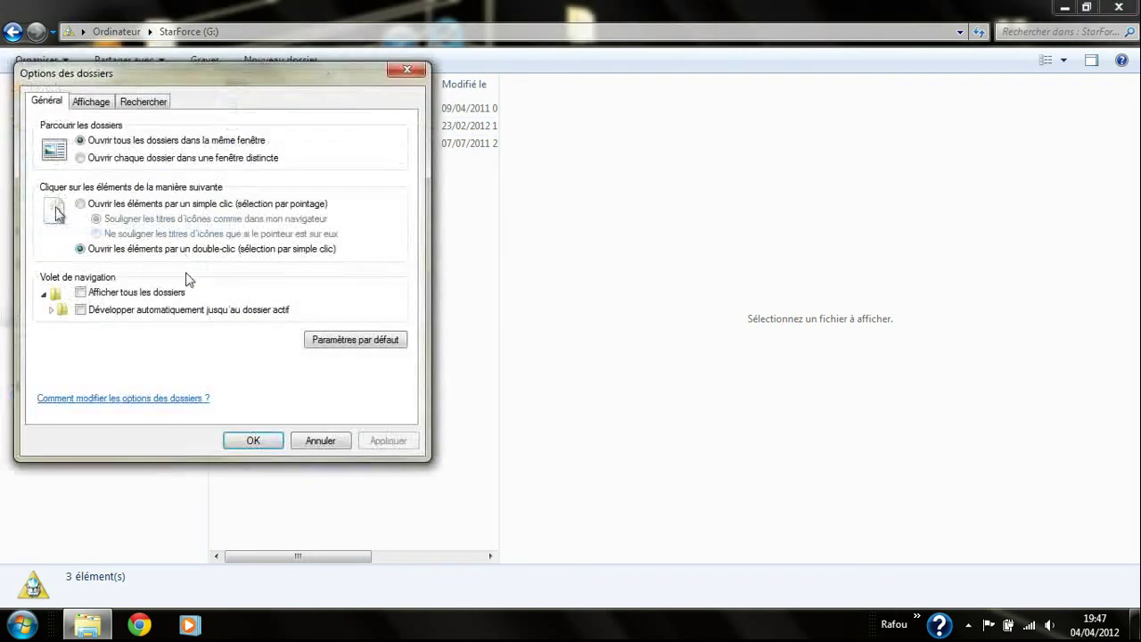
click(93, 101)
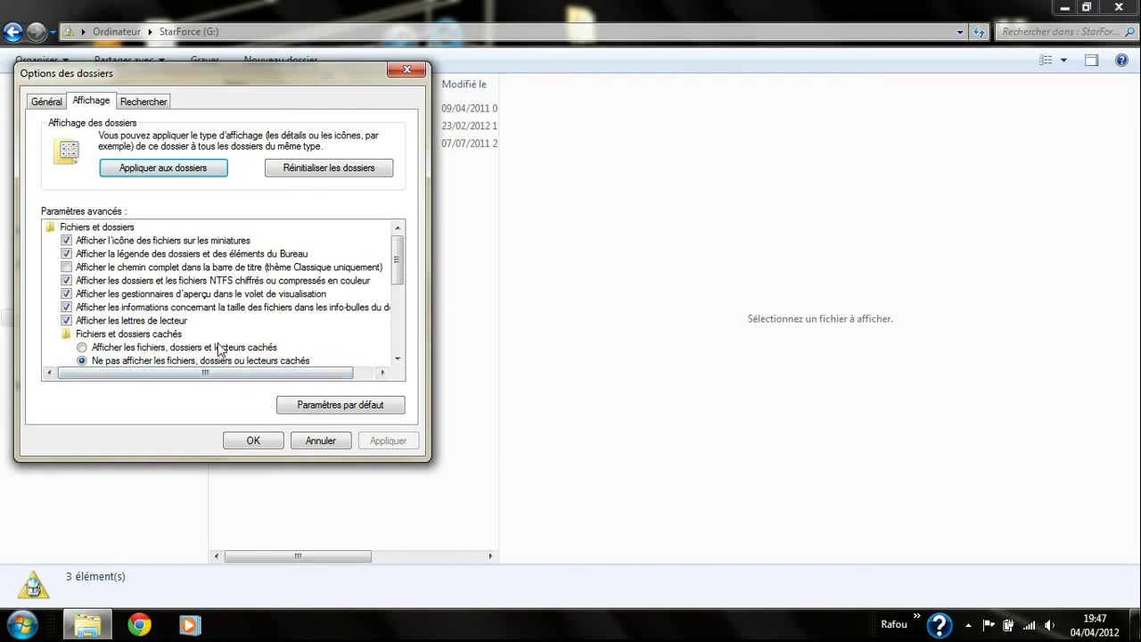
click(138, 347)
click(259, 441)
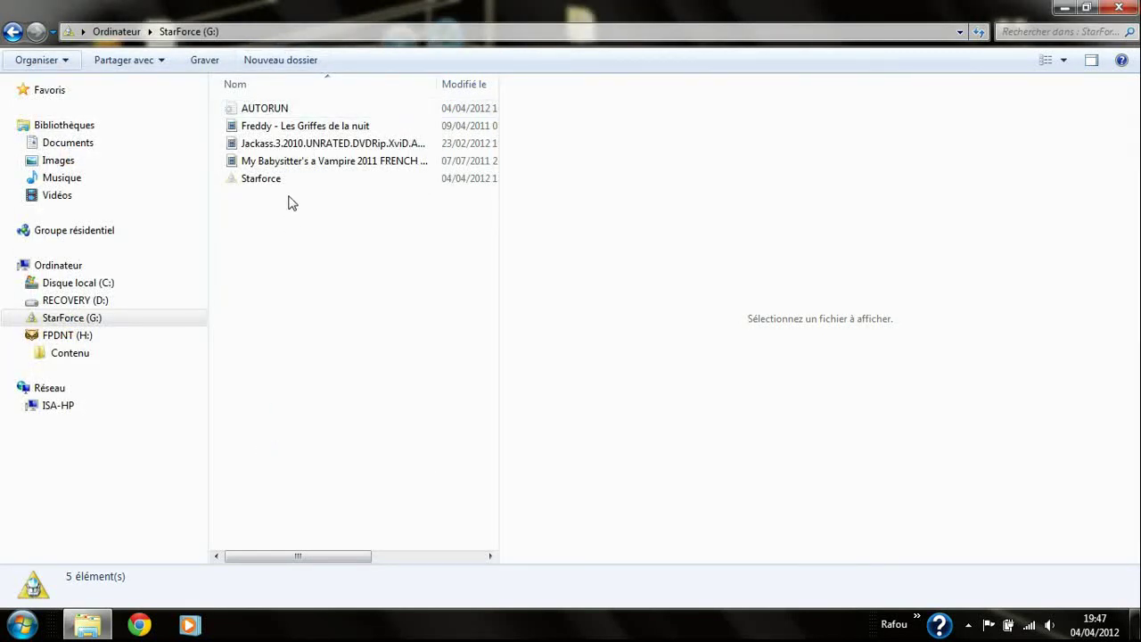
- Preview the Starforce icon image at its different sizes, then close the viewer
double_click(272, 182)
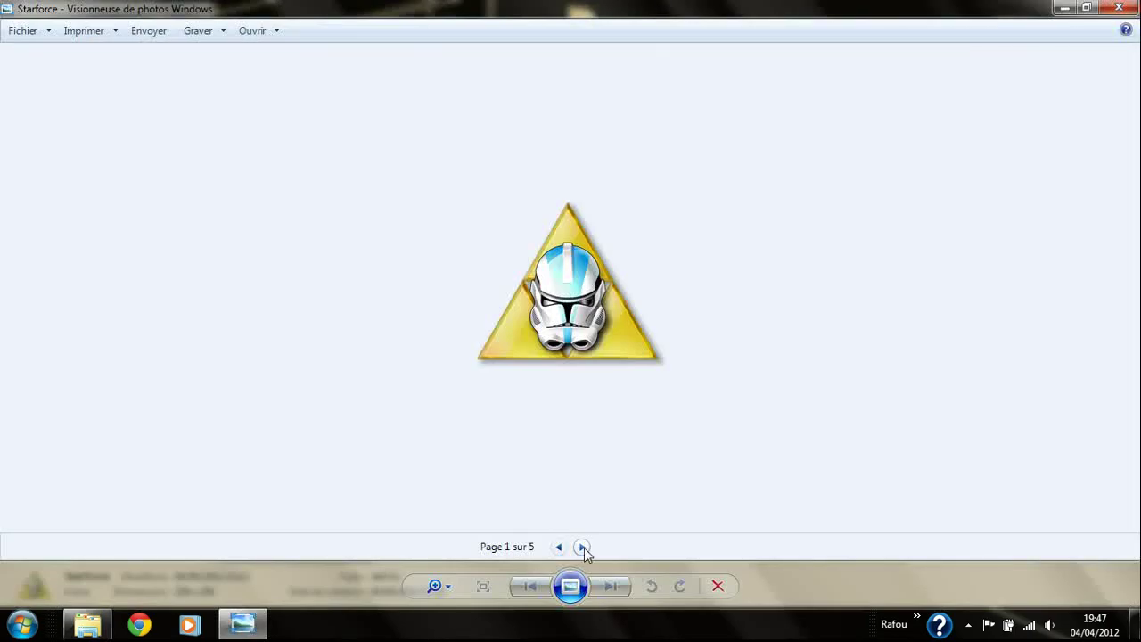
click(582, 547)
click(561, 547)
click(1117, 8)
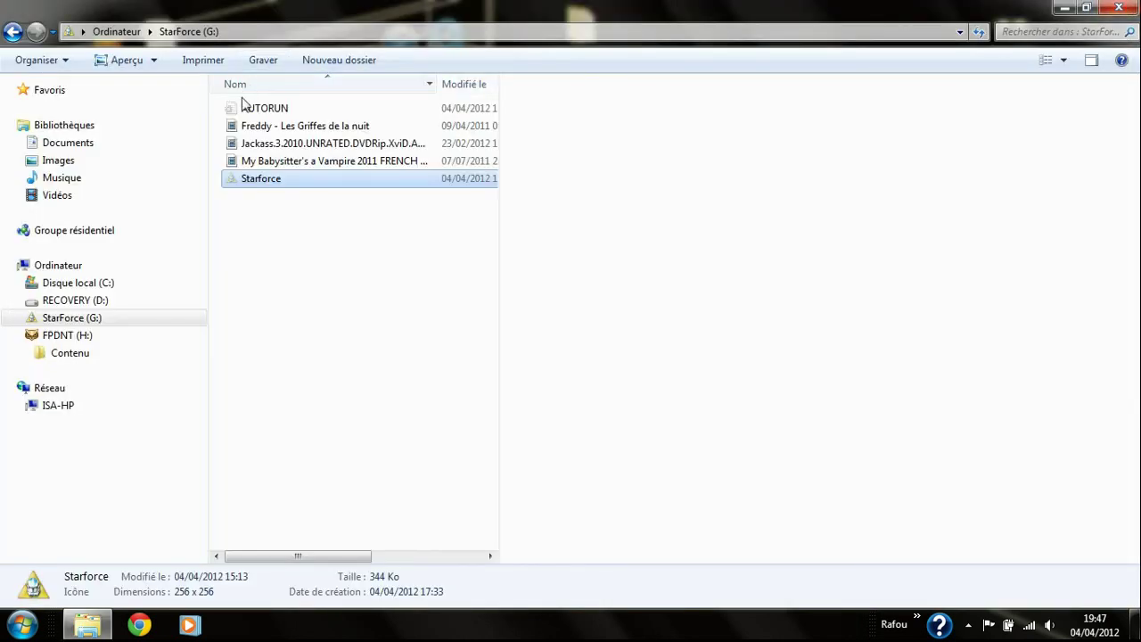
- Preview the Starforce icon again, then set folder options to not show hidden files
click(100, 60)
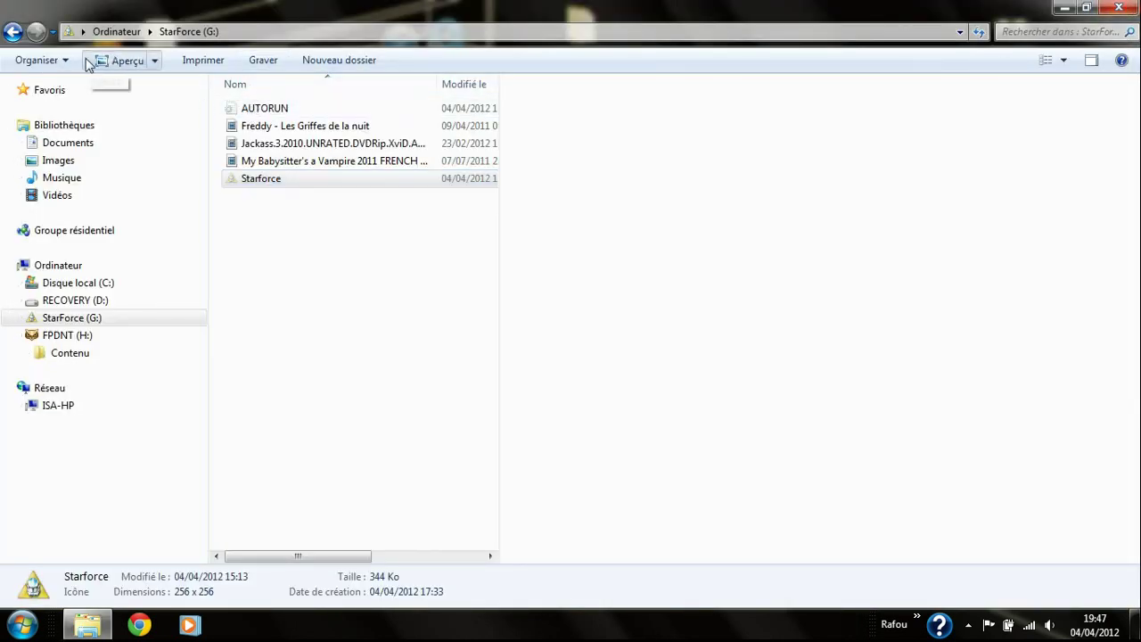
click(1118, 8)
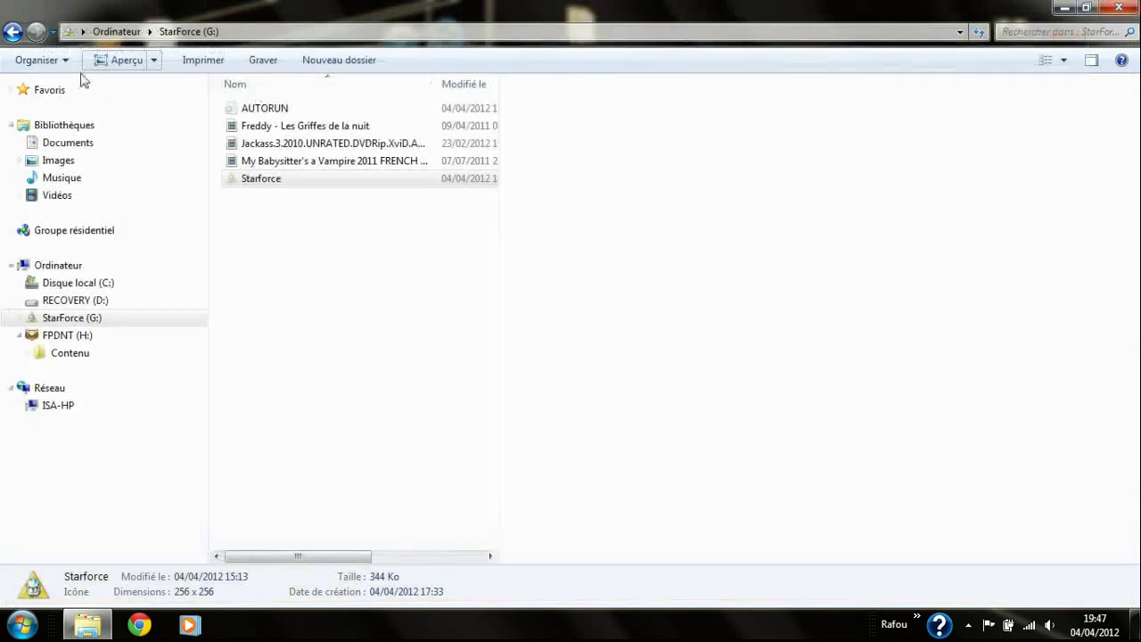
click(40, 60)
click(111, 225)
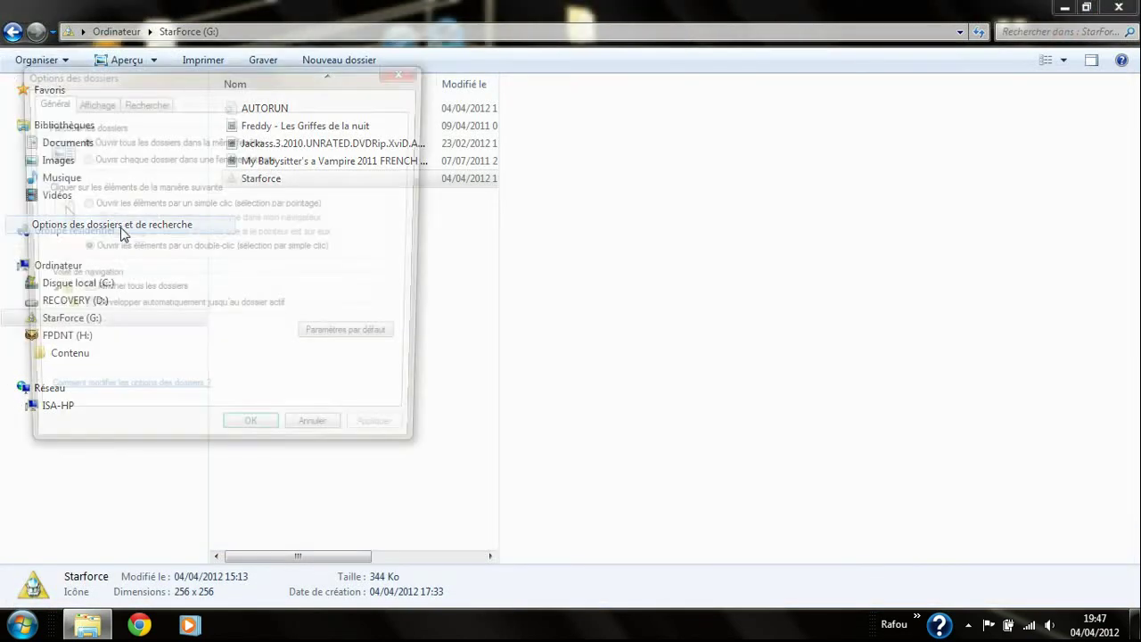
click(93, 104)
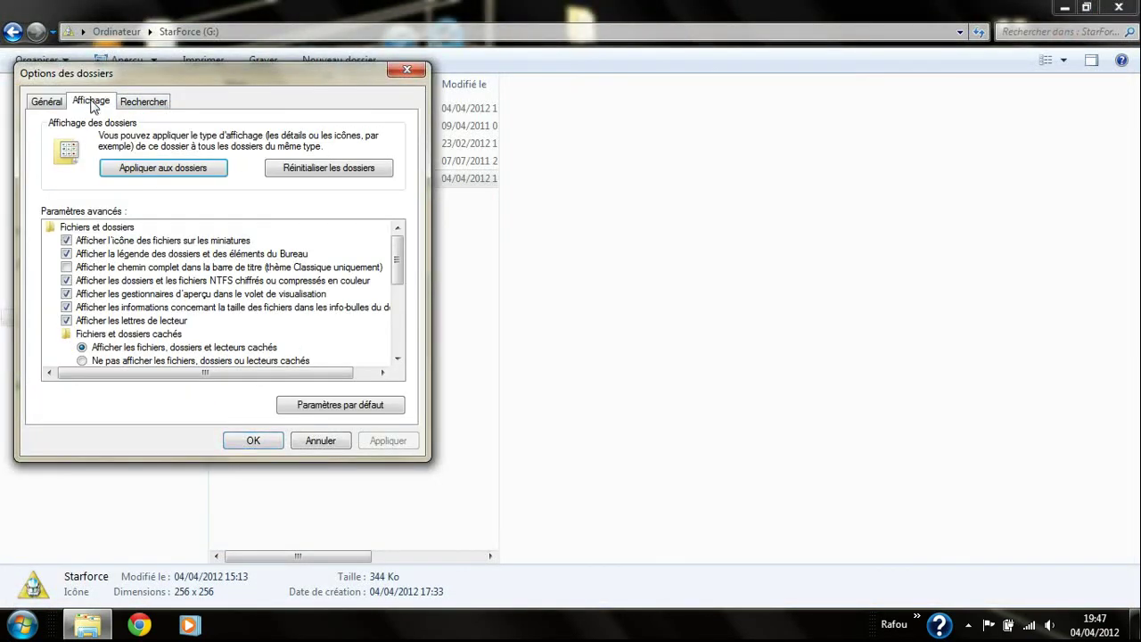
click(107, 360)
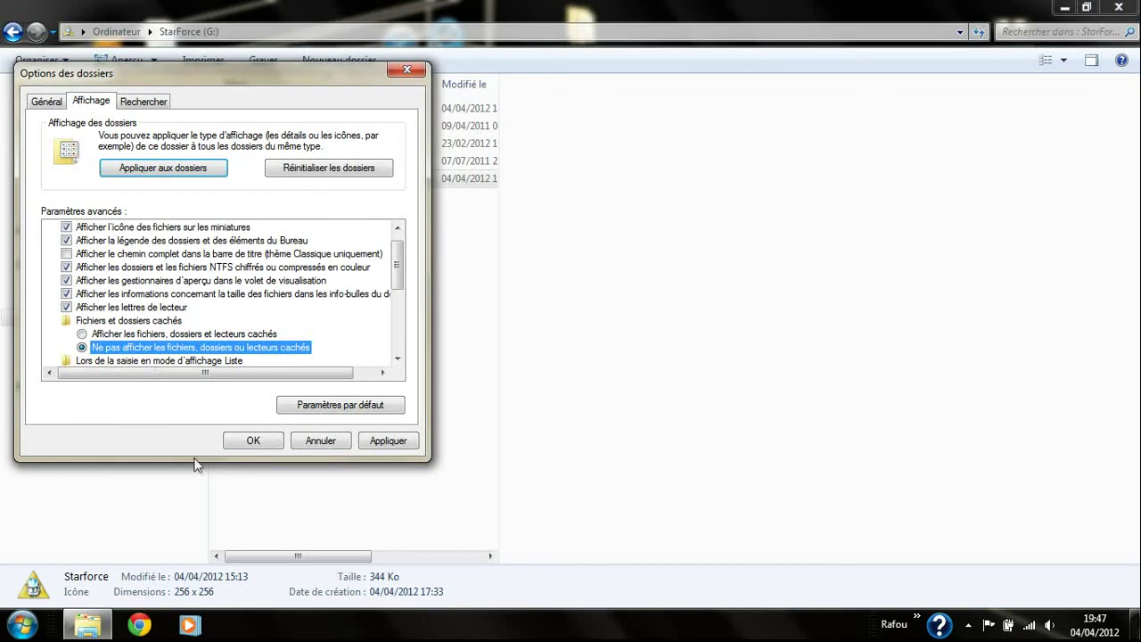
click(252, 441)
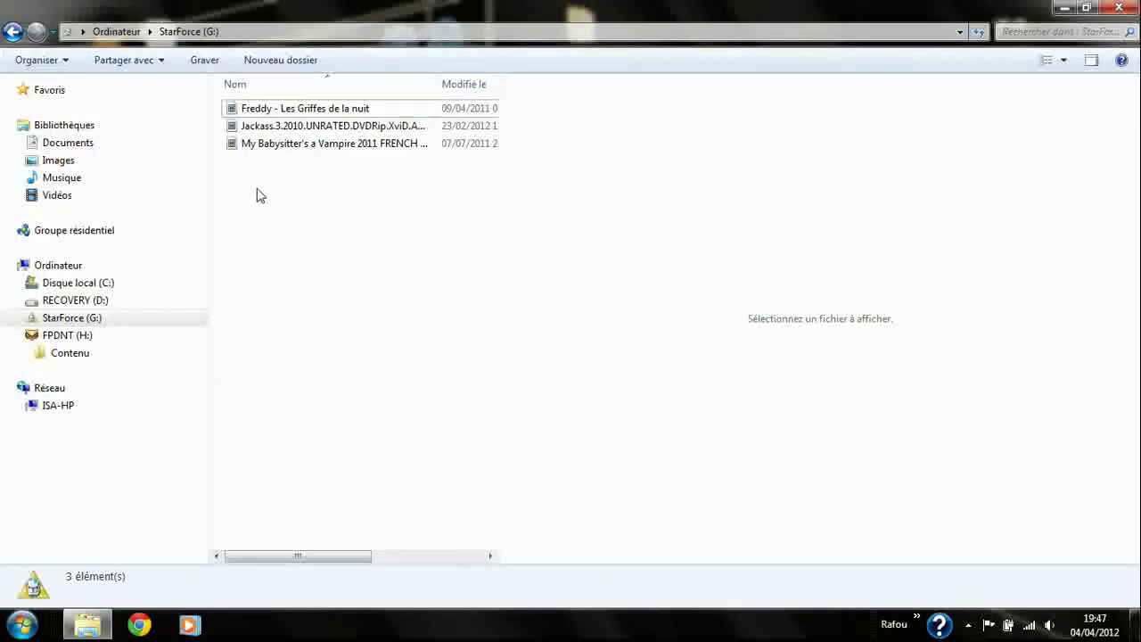
- Select and deselect the three videos, then return to the Computer drive list
drag(266, 249, 275, 56)
click(326, 247)
click(107, 31)
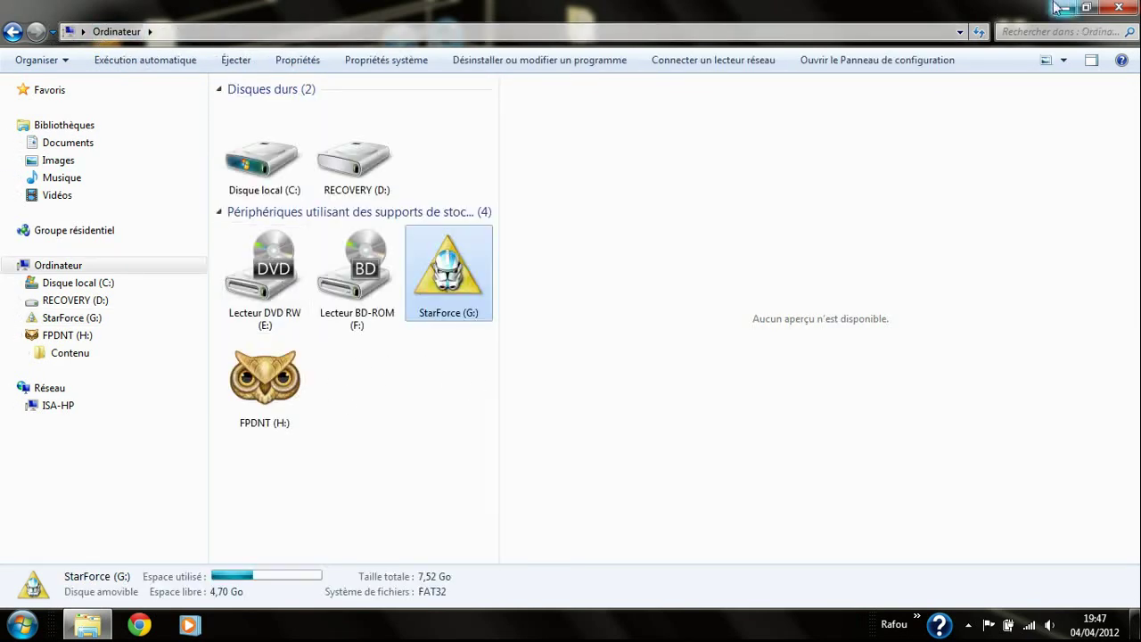
- Close the Explorer window to reveal the desktop with the owl and iconemario icons
click(1115, 7)
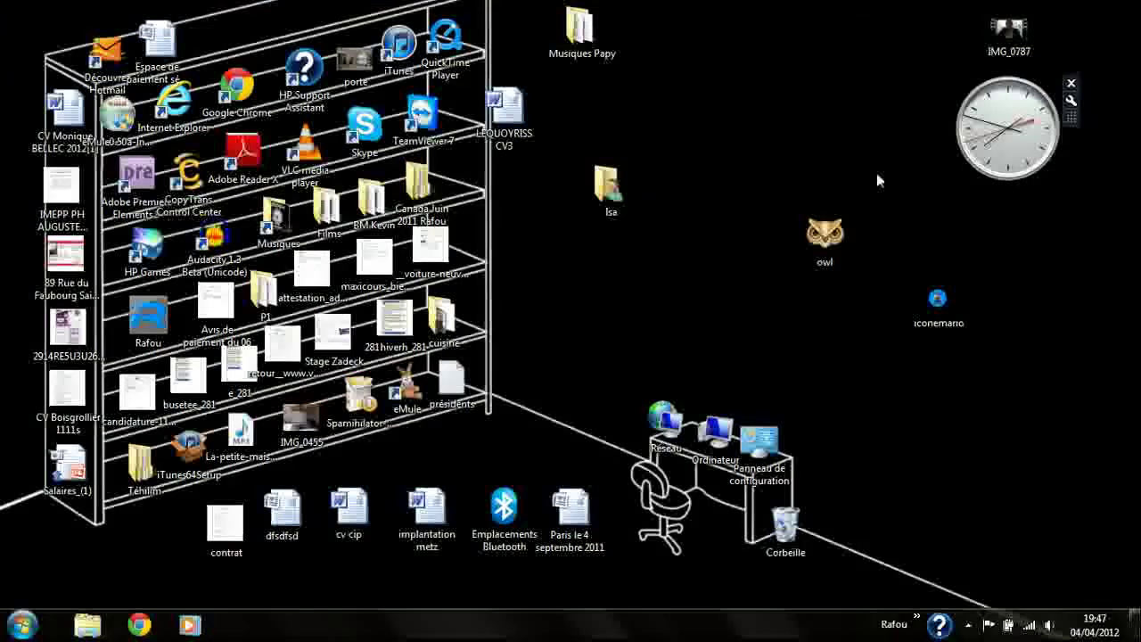
mouse_move(990, 381)
mouse_down()
mouse_move(916, 314)
mouse_move(939, 376)
mouse_up()
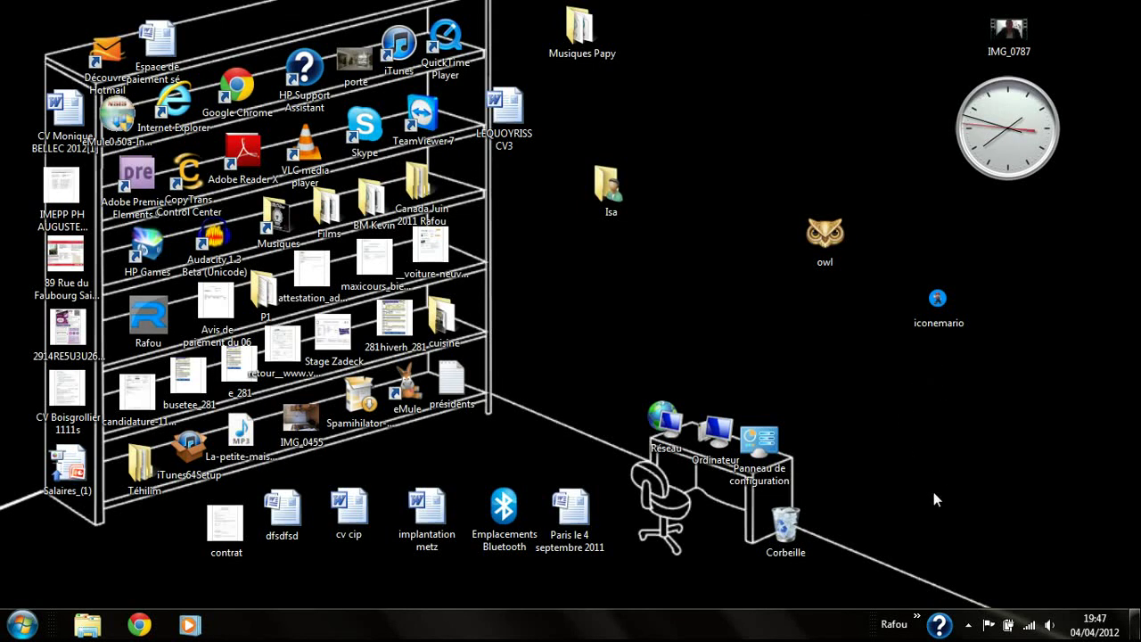